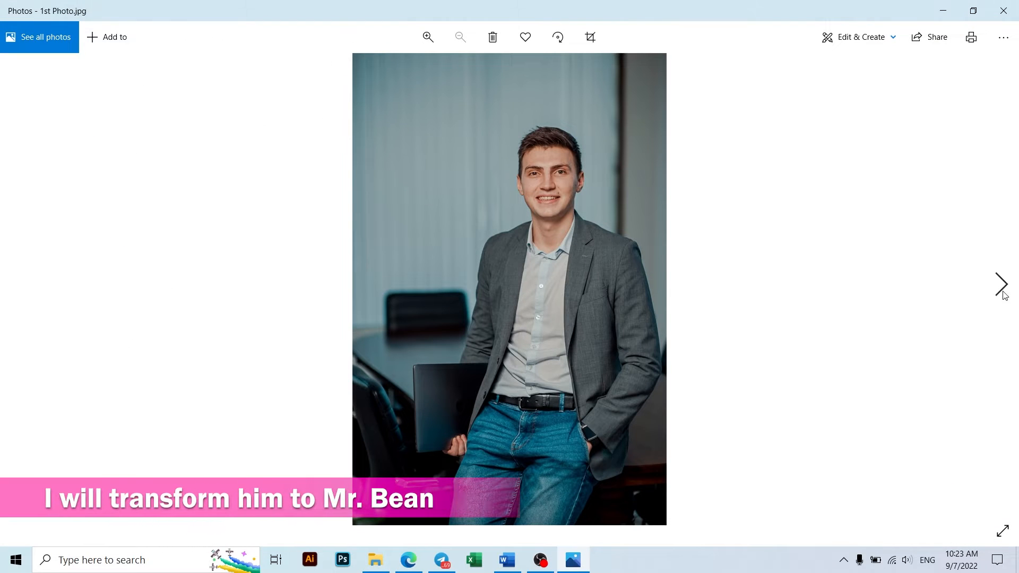
Look at the second photo, return to 1st Photo.jpg, and close the photo viewer.
{"action": "left_click", "coordinate": [1002, 285]}
{"action": "left_click", "coordinate": [19, 284]}
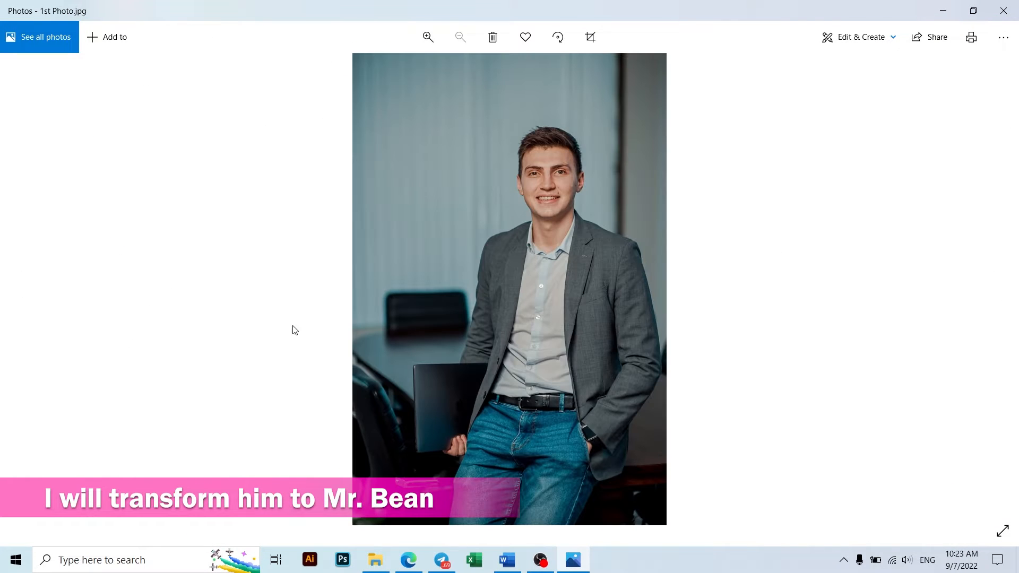
{"action": "left_click", "coordinate": [1003, 11]}
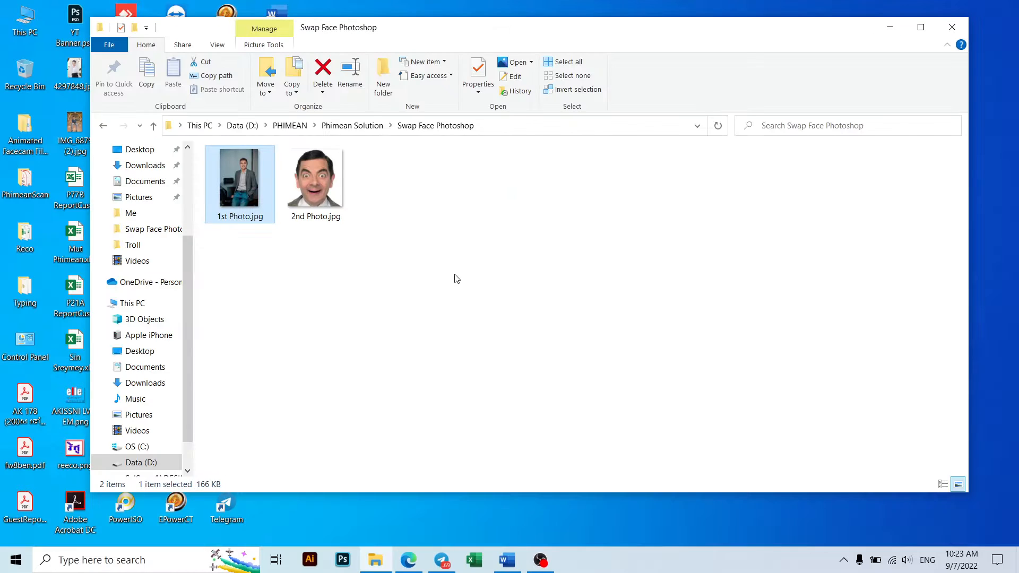
Open 1st Photo.jpg from the Swap Face Photoshop folder in Adobe Photoshop 2020.
{"action": "right_click", "coordinate": [237, 195]}
{"action": "mouse_move", "coordinate": [276, 324]}
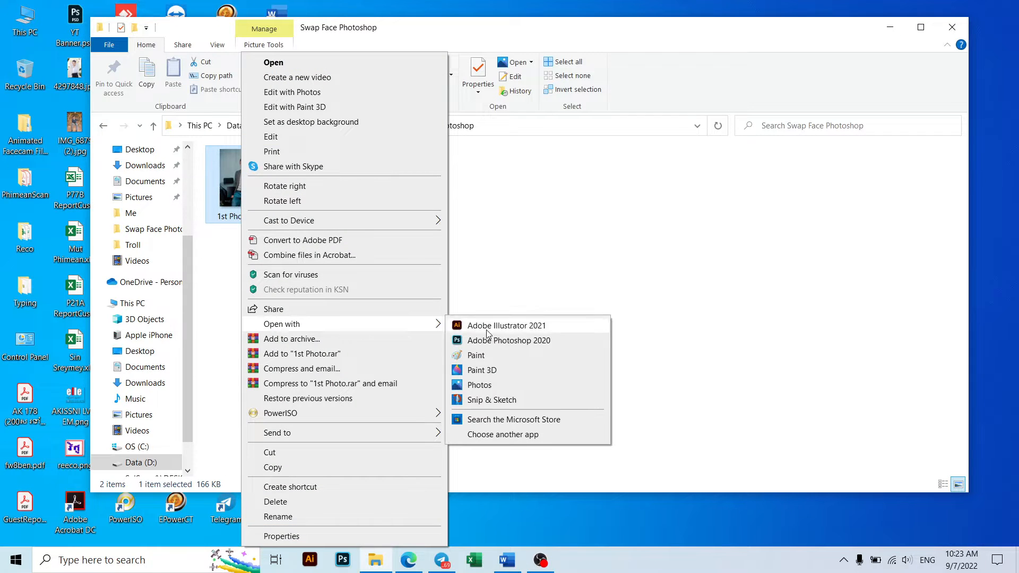
{"action": "left_click", "coordinate": [527, 345]}
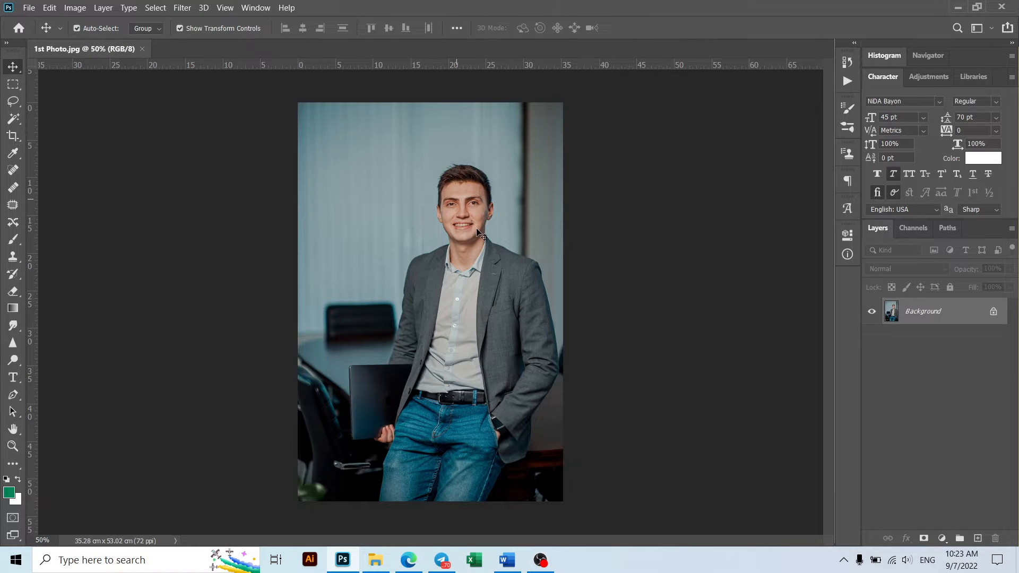
Place 2nd Photo.jpg from the Swap Face Photoshop folder into the 1st Photo document.
{"action": "left_click", "coordinate": [354, 563]}
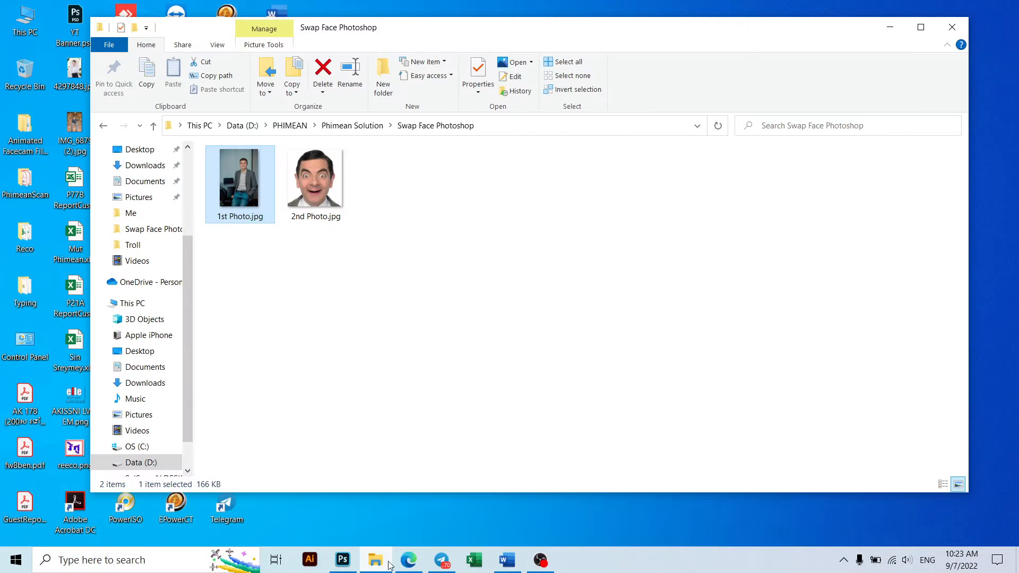
{"action": "left_click", "coordinate": [365, 297]}
{"action": "left_click_drag", "start_coordinate": [348, 260], "coordinate": [489, 228]}
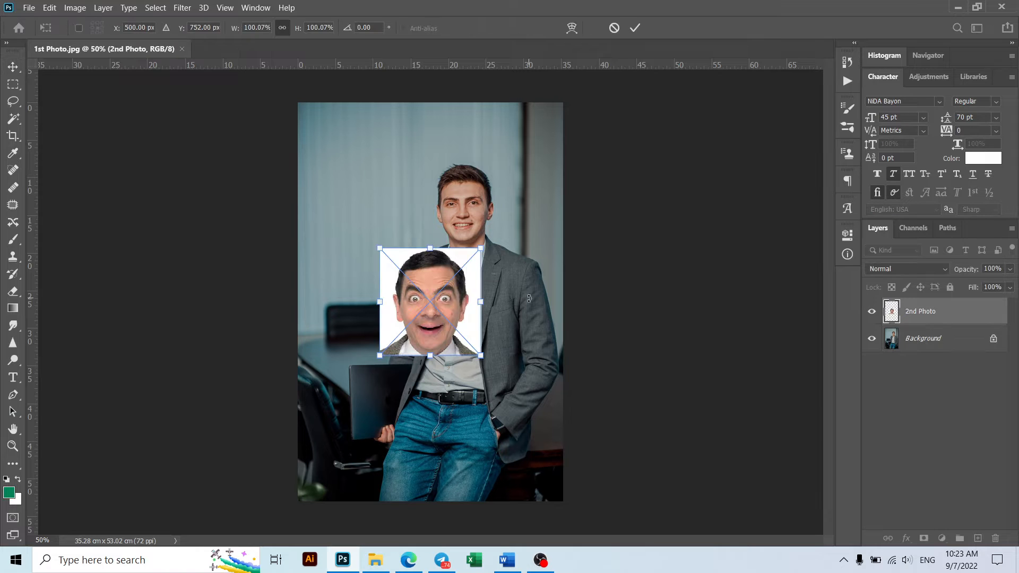
Move the placed 2nd Photo over the man's head, scale it down to match the head size, and commit the placement.
{"action": "scroll", "coordinate": [523, 340], "scroll_direction": "up", "scroll_amount": 5}
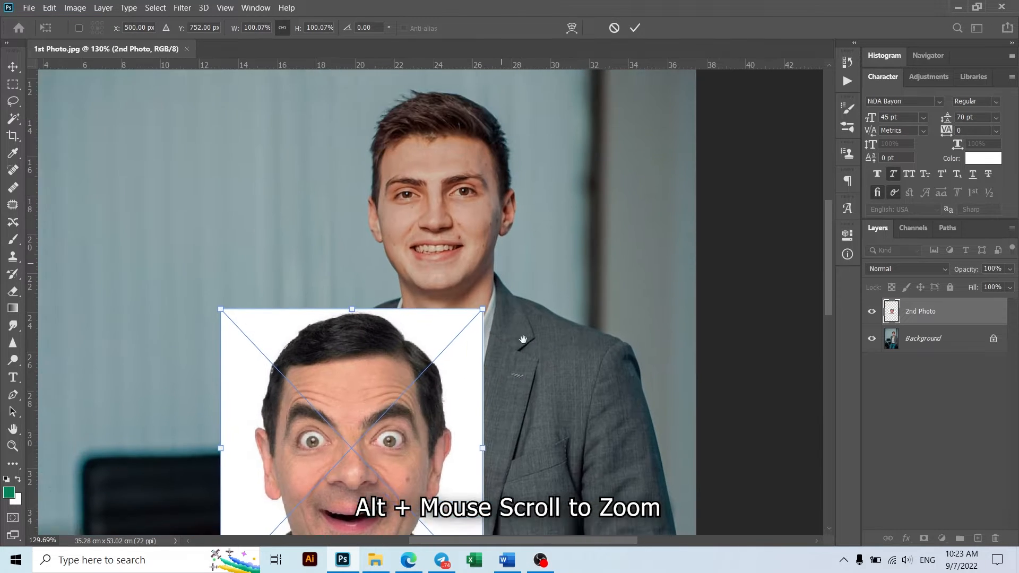
{"action": "left_click_drag", "start_coordinate": [523, 339], "coordinate": [533, 361]}
{"action": "left_click_drag", "start_coordinate": [416, 428], "coordinate": [511, 203]}
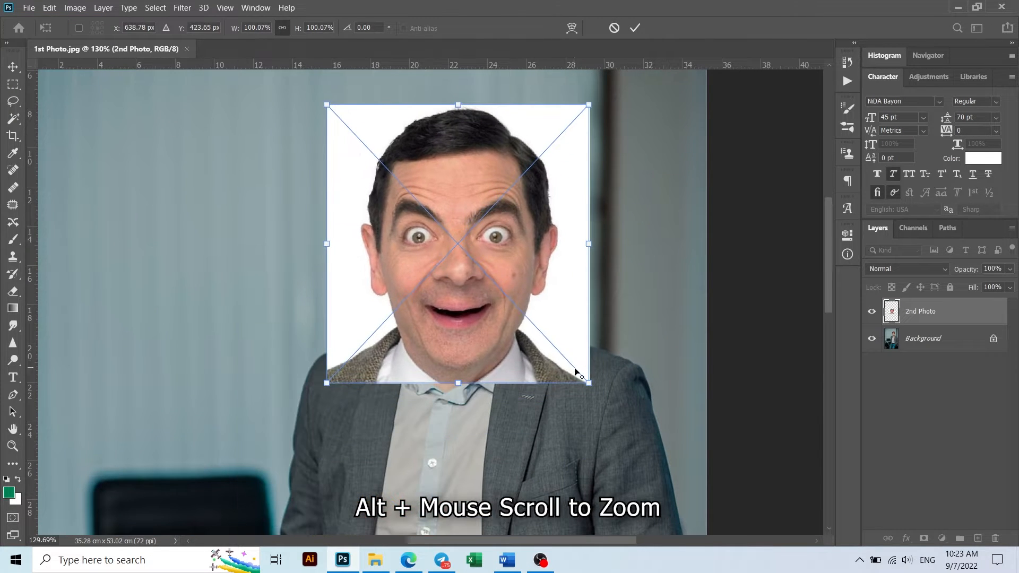
{"action": "left_click_drag", "start_coordinate": [587, 382], "coordinate": [551, 342]}
{"action": "left_click_drag", "start_coordinate": [524, 292], "coordinate": [514, 272]}
{"action": "left_click_drag", "start_coordinate": [553, 322], "coordinate": [556, 330]}
{"action": "key", "text": "Return"}
Set the 2nd Photo layer's opacity to 50% and scale it to about 74.85%, aligning its eyes and mouth with the man's face.
{"action": "key", "text": "5"}
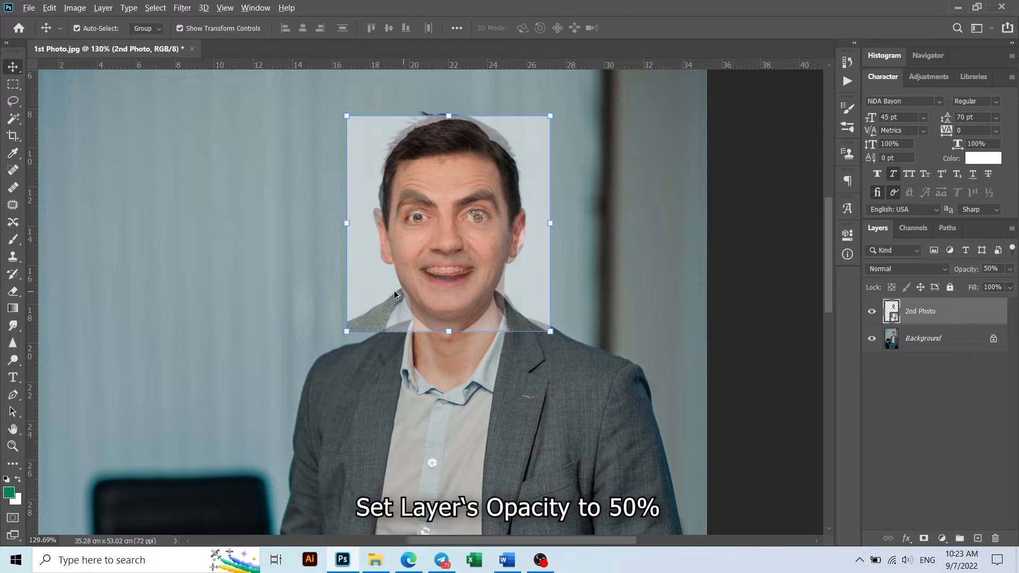
{"action": "scroll", "coordinate": [418, 282], "scroll_direction": "up", "scroll_amount": 6}
{"action": "mouse_move", "coordinate": [471, 215]}
{"action": "left_mouse_down"}
{"action": "mouse_move", "coordinate": [479, 233]}
{"action": "mouse_move", "coordinate": [473, 218]}
{"action": "left_mouse_up"}
{"action": "key", "text": "ctrl+t"}
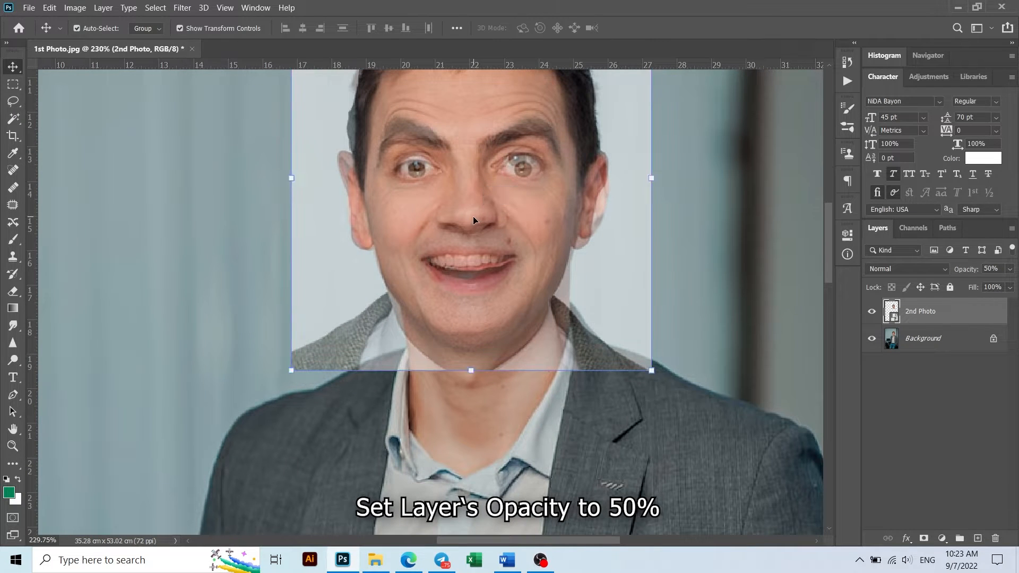
{"action": "left_click_drag", "start_coordinate": [652, 178], "coordinate": [644, 178]}
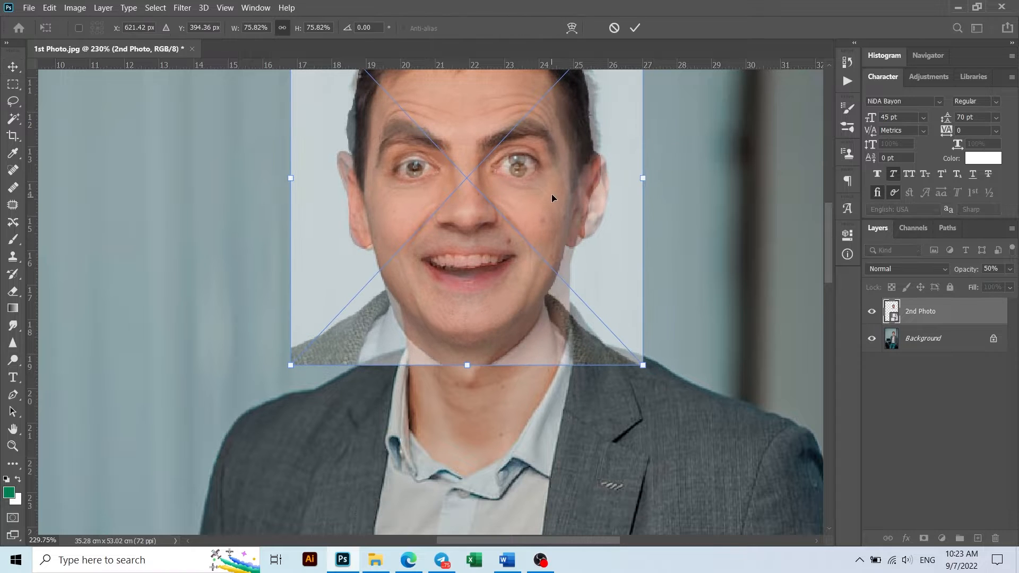
{"action": "left_click_drag", "start_coordinate": [551, 196], "coordinate": [553, 192]}
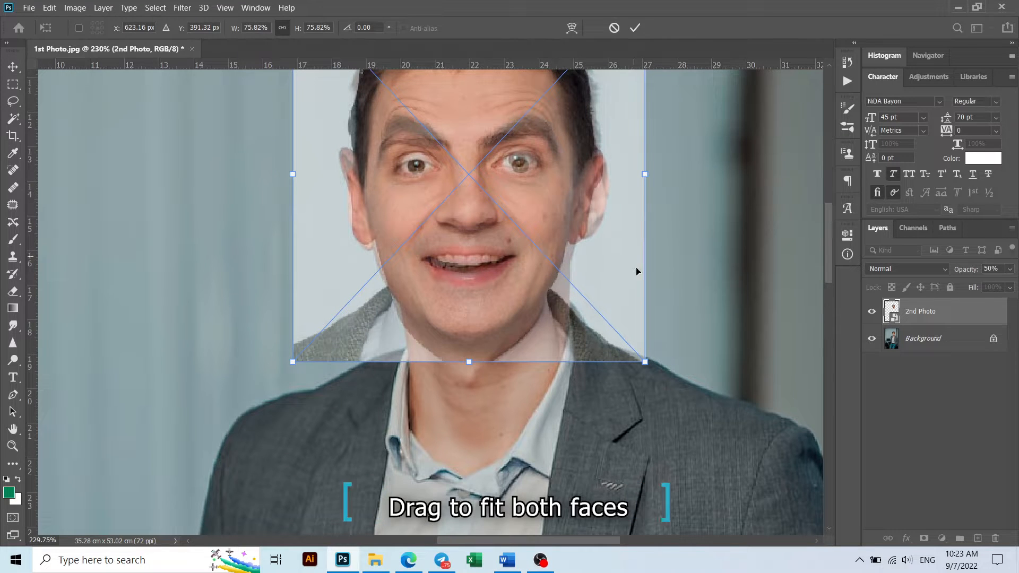
{"action": "mouse_move", "coordinate": [645, 362]}
{"action": "left_mouse_down"}
{"action": "mouse_move", "coordinate": [640, 356]}
{"action": "mouse_move", "coordinate": [658, 371]}
{"action": "mouse_move", "coordinate": [642, 357]}
{"action": "left_mouse_up"}
{"action": "left_click_drag", "start_coordinate": [448, 258], "coordinate": [450, 260]}
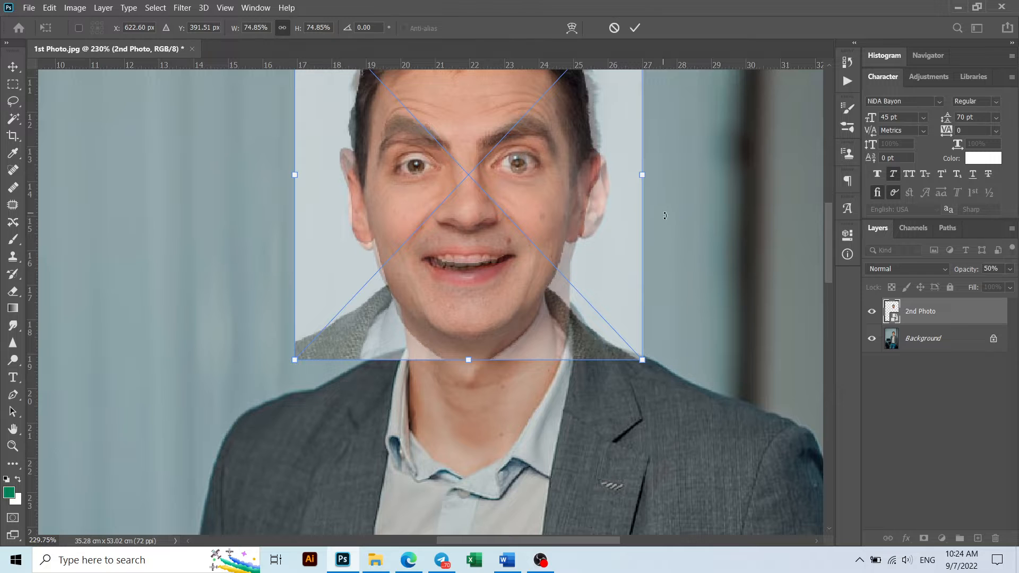
Rotate the 2nd Photo layer about -0.82 degrees, nudge it to fit both faces, and apply the transform.
{"action": "left_click_drag", "start_coordinate": [507, 175], "coordinate": [494, 306]}
{"action": "mouse_move", "coordinate": [664, 302]}
{"action": "left_mouse_down"}
{"action": "mouse_move", "coordinate": [654, 287]}
{"action": "mouse_move", "coordinate": [657, 299]}
{"action": "left_mouse_up"}
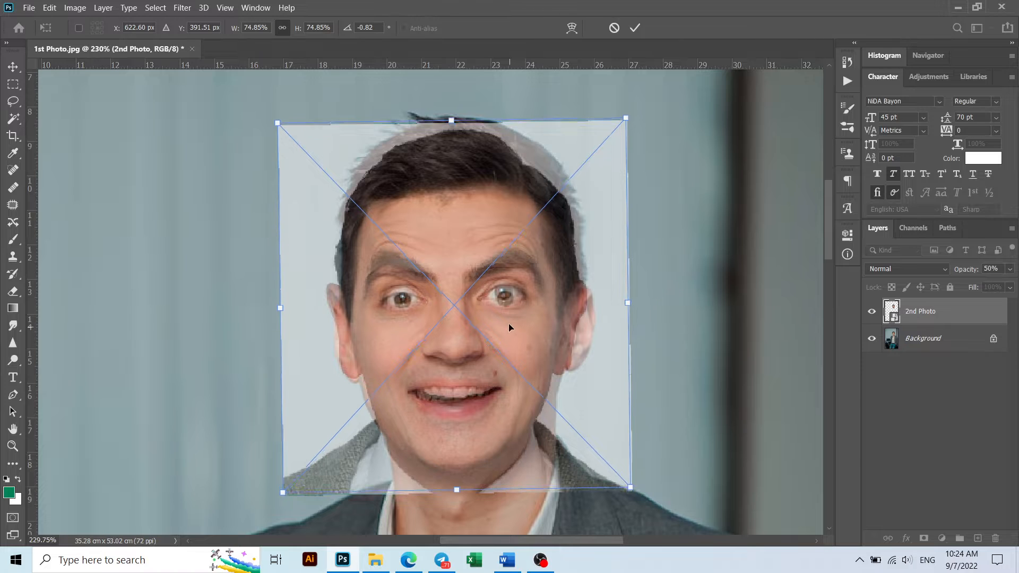
{"action": "left_click_drag", "start_coordinate": [510, 325], "coordinate": [508, 324]}
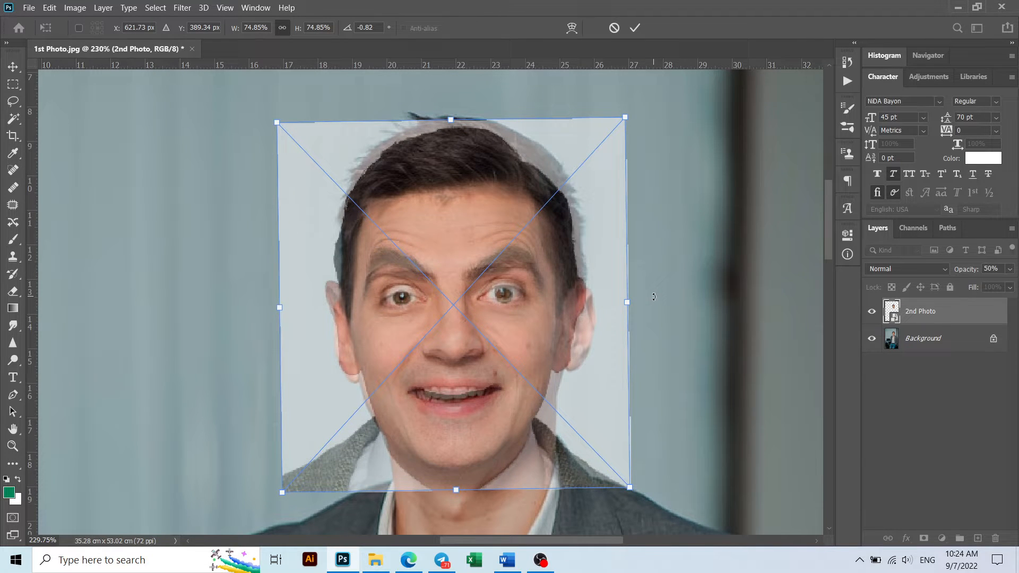
{"action": "key", "text": "Return"}
Restore the 2nd Photo layer's opacity to 100%.
{"action": "key", "text": "0"}
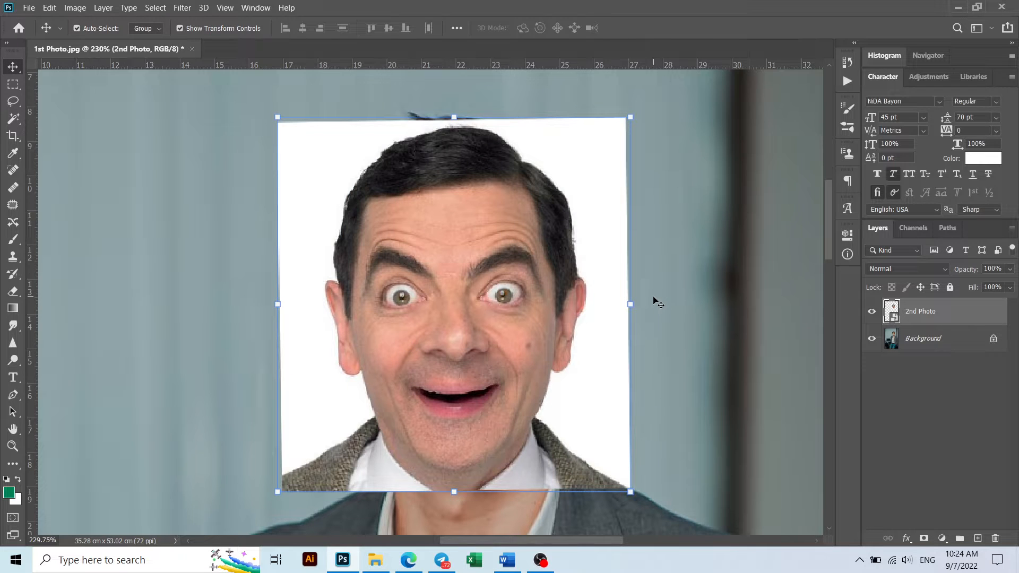
{"action": "left_click", "coordinate": [1009, 271]}
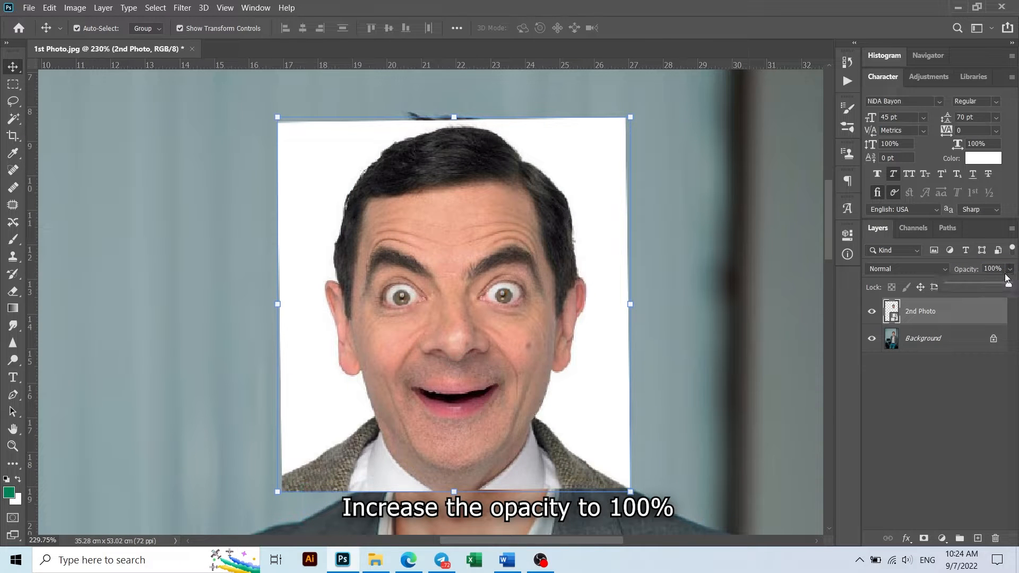
{"action": "mouse_move", "coordinate": [1009, 287]}
{"action": "left_mouse_down"}
{"action": "mouse_move", "coordinate": [981, 297]}
{"action": "mouse_move", "coordinate": [1011, 297]}
{"action": "left_mouse_up"}
{"action": "left_click", "coordinate": [1010, 271]}
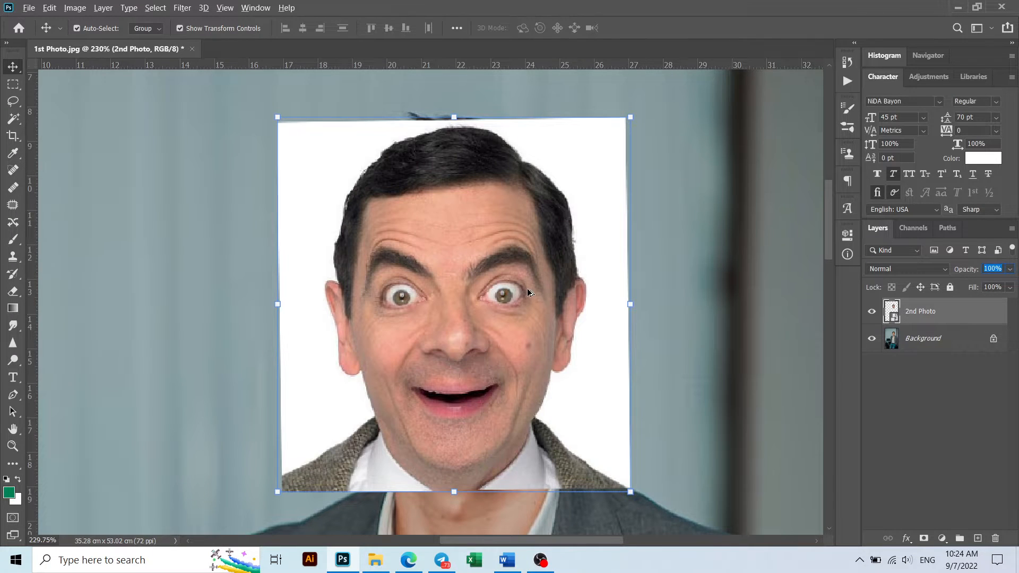
Select the face on the 2nd Photo layer with the Lasso tool, tracing from chin to hairline and leaving out the ears and hair.
{"action": "scroll", "coordinate": [529, 287], "scroll_direction": "down", "scroll_amount": 2}
{"action": "key", "text": "l"}
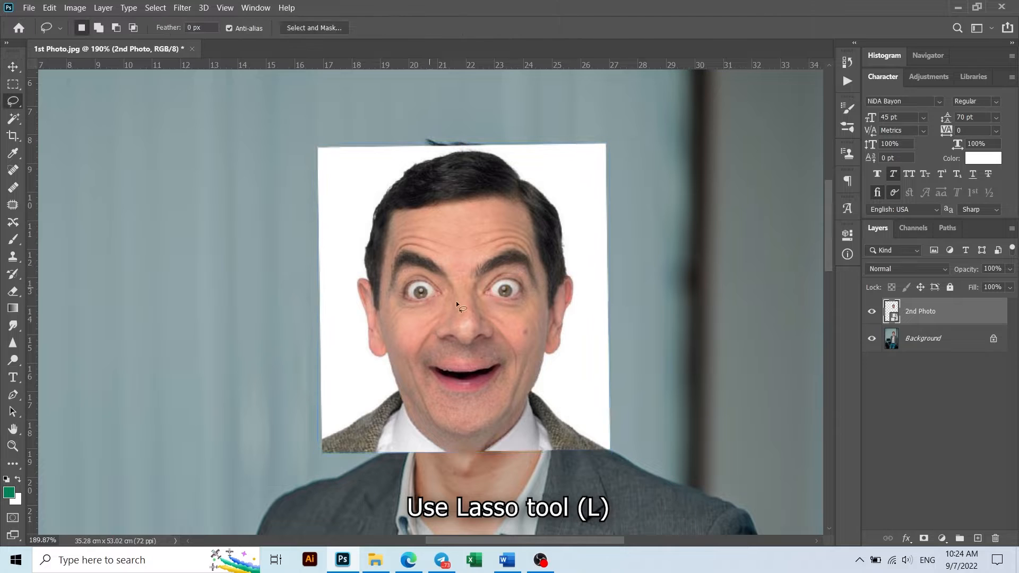
{"action": "scroll", "coordinate": [508, 320], "scroll_direction": "up", "scroll_amount": 2}
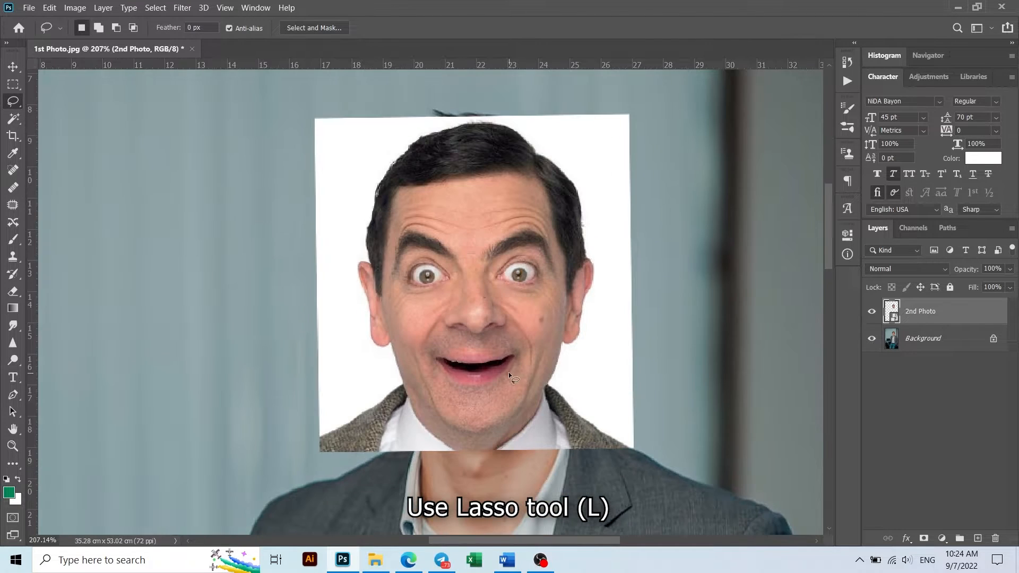
{"action": "scroll", "coordinate": [509, 375], "scroll_direction": "up", "scroll_amount": 3}
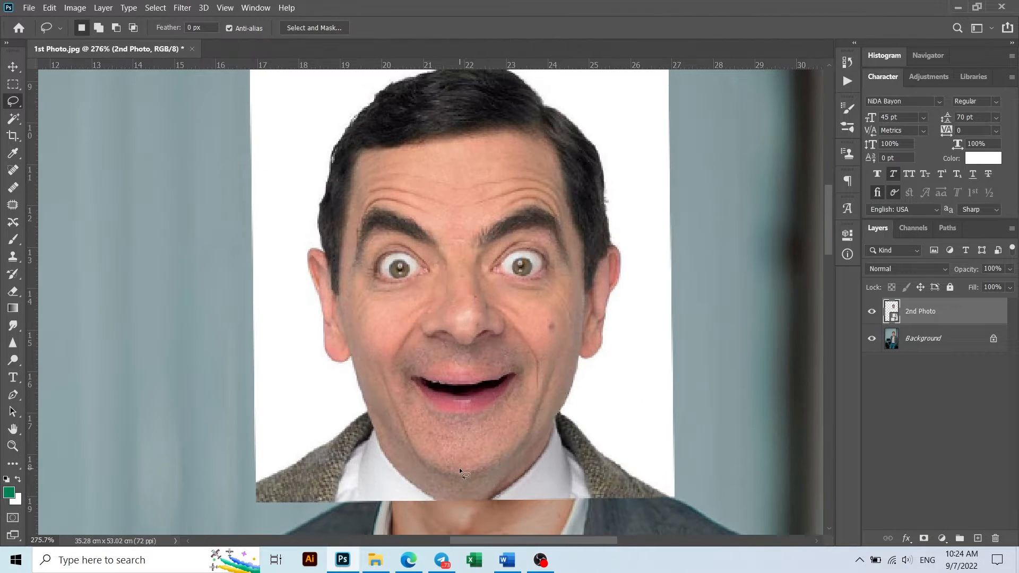
{"action": "left_click_drag", "start_coordinate": [460, 468], "coordinate": [425, 453]}
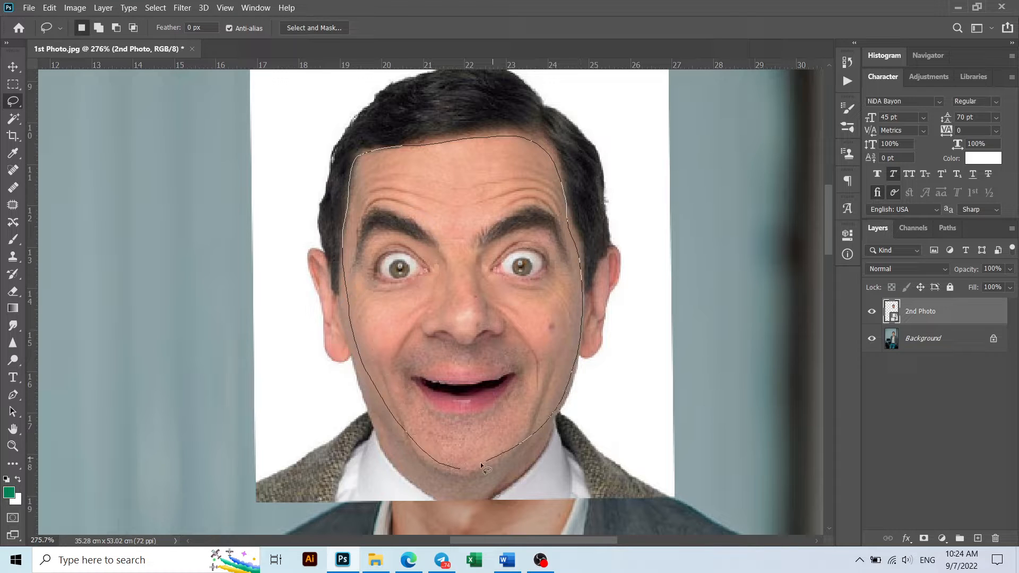
{"action": "left_click_drag", "start_coordinate": [482, 466], "coordinate": [446, 468]}
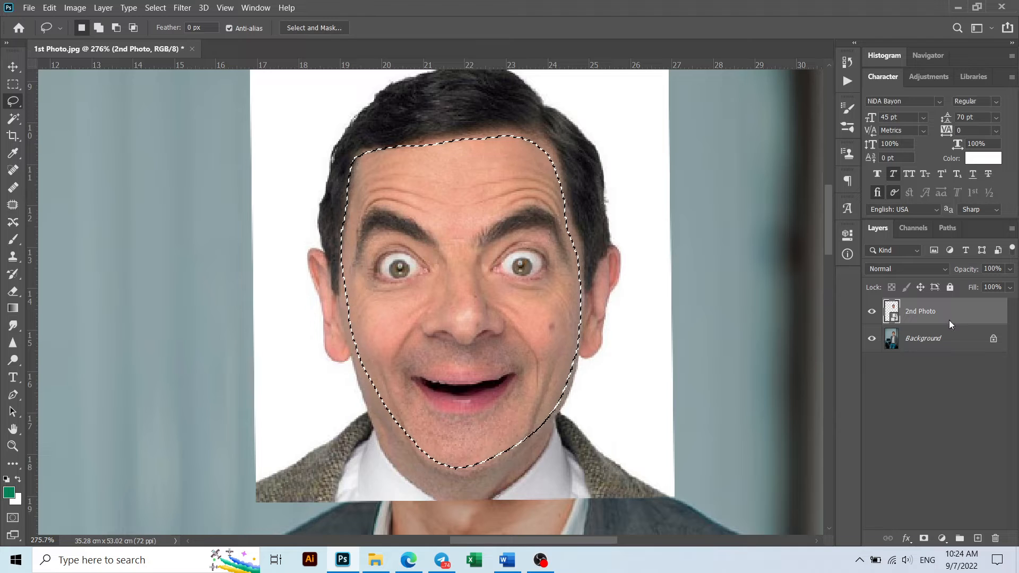
Copy the selected face to a new layer and delete the 2nd Photo layer.
{"action": "key", "text": "ctrl+j"}
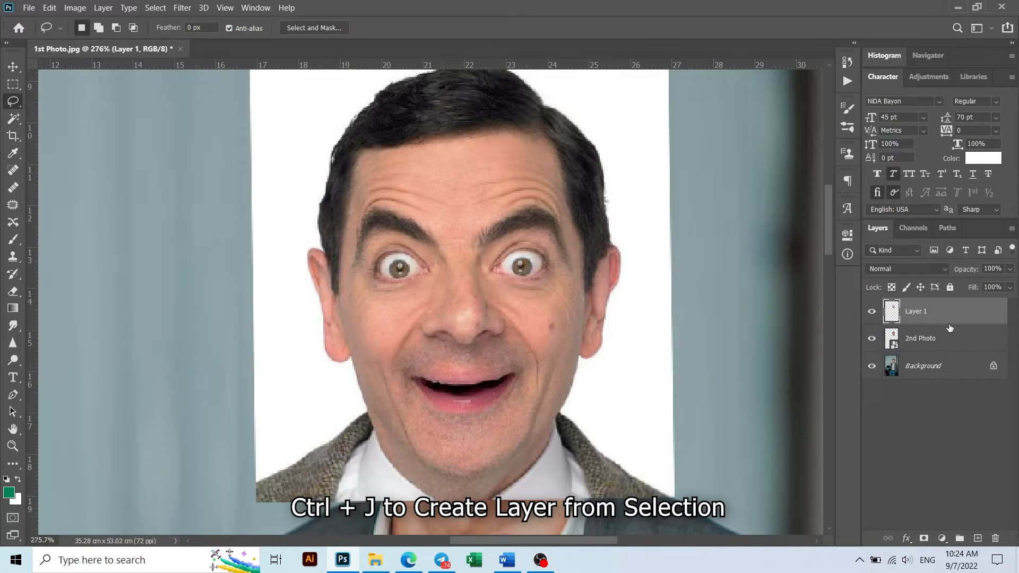
{"action": "left_click", "coordinate": [924, 345]}
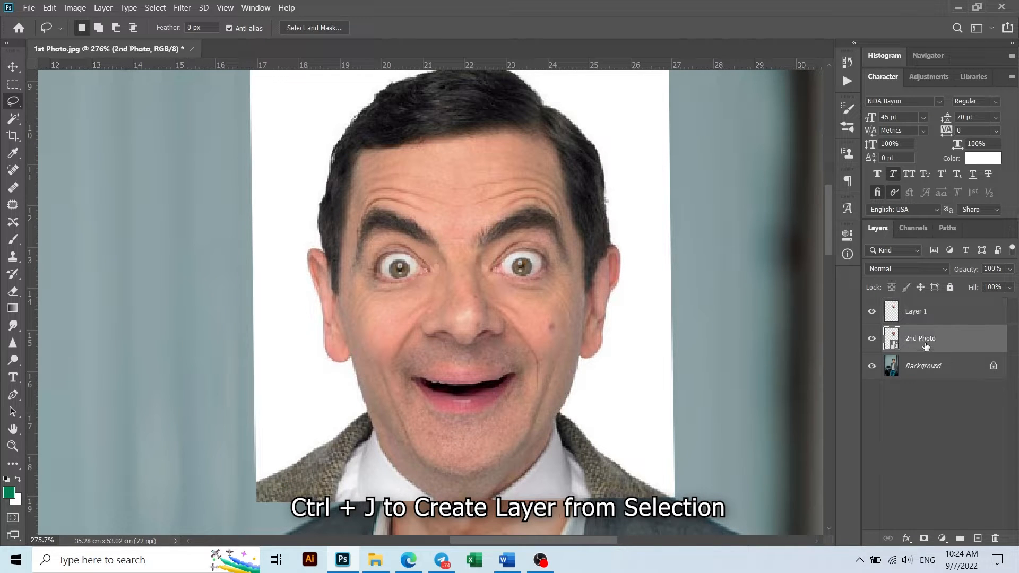
{"action": "left_click_drag", "start_coordinate": [924, 343], "coordinate": [995, 538]}
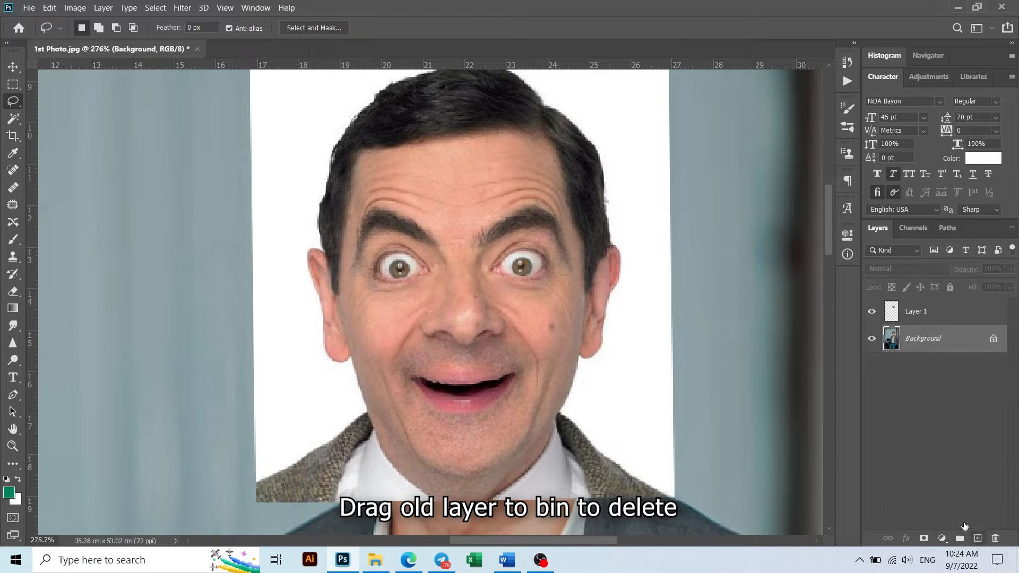
Scale the cut-out face on Layer 1 to about 98.13% and apply the transform.
{"action": "key", "text": "v"}
{"action": "scroll", "coordinate": [552, 299], "scroll_direction": "down", "scroll_amount": 4}
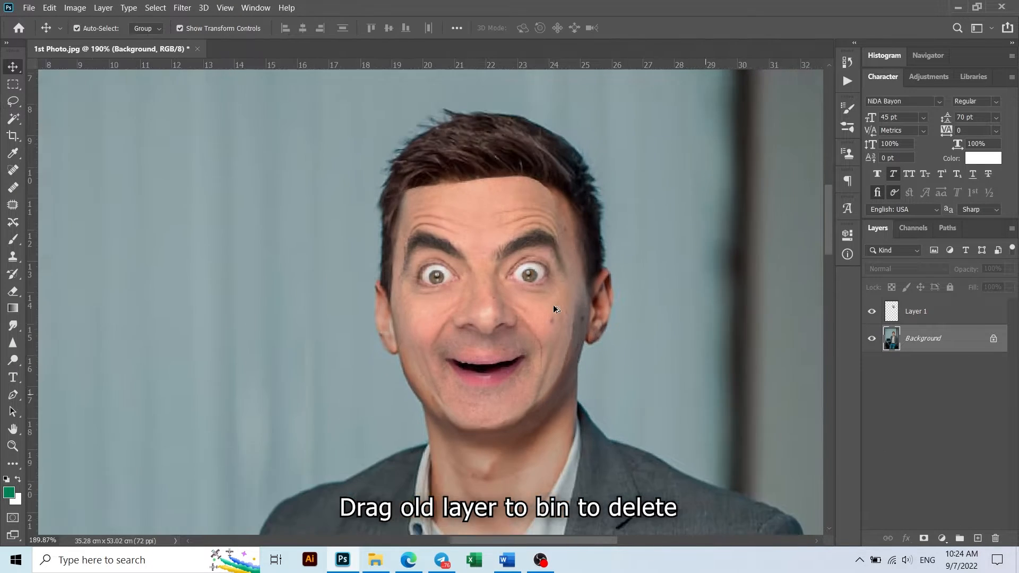
{"action": "scroll", "coordinate": [563, 318], "scroll_direction": "up", "scroll_amount": 2}
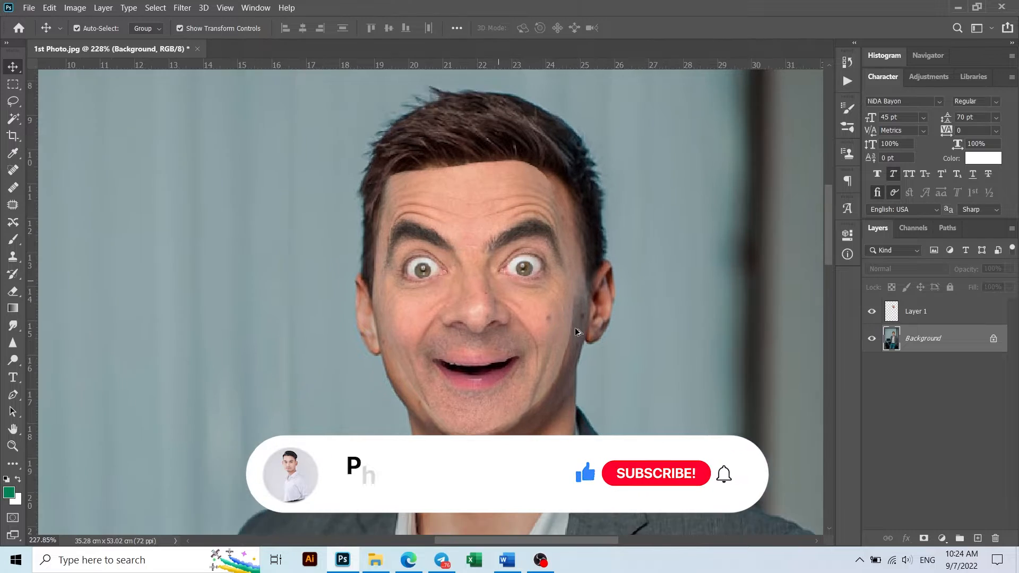
{"action": "left_click", "coordinate": [514, 255]}
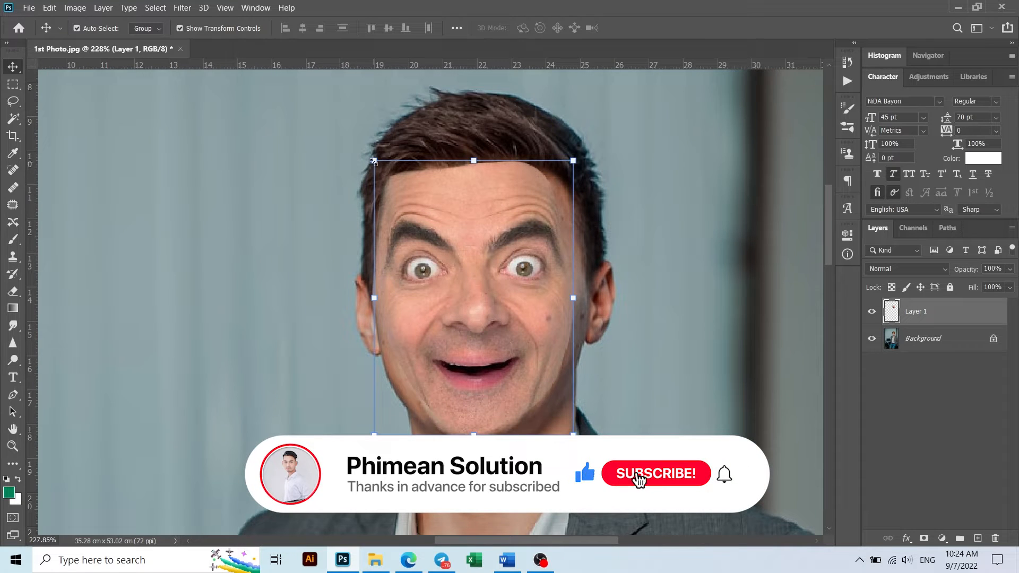
{"action": "key", "text": "ctrl+t"}
{"action": "left_click_drag", "start_coordinate": [374, 161], "coordinate": [378, 166]}
{"action": "scroll", "coordinate": [556, 281], "scroll_direction": "down", "scroll_amount": 4}
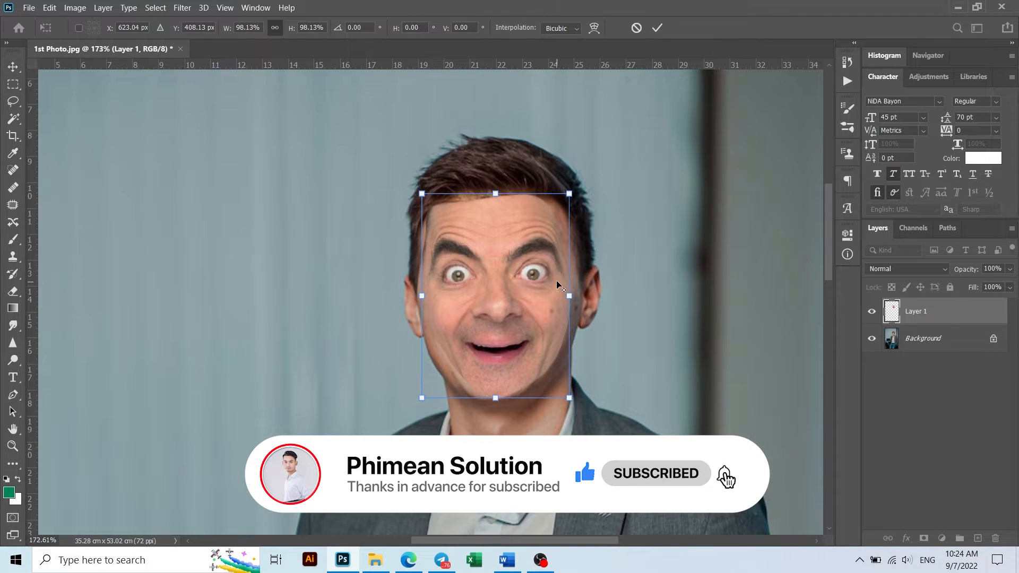
{"action": "key", "text": "alt+space"}
{"action": "key", "text": "Escape"}
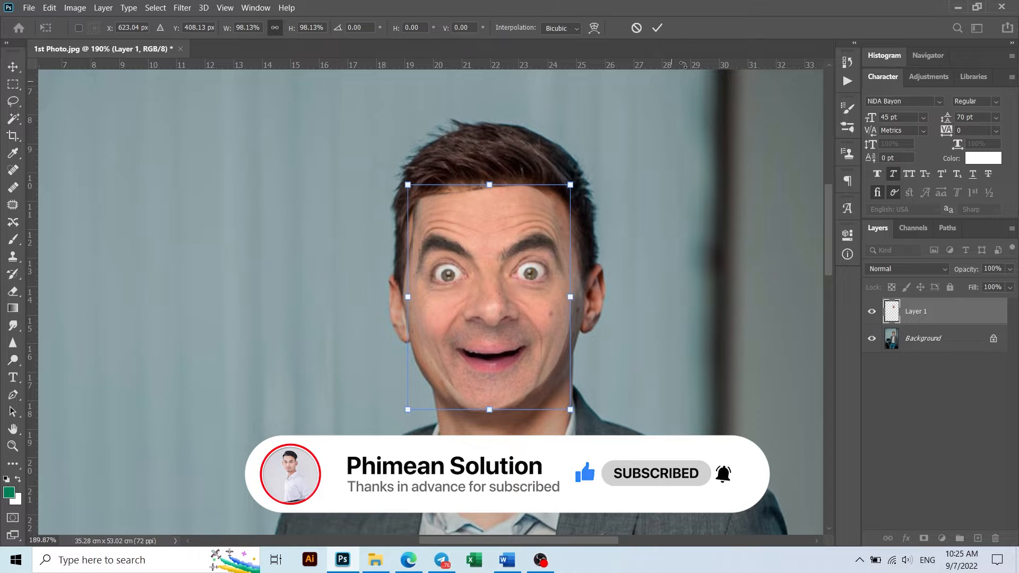
{"action": "left_click", "coordinate": [658, 28]}
Trim the upper forehead edge off the face on Layer 1 by lassoing the strip below the hairline and deleting it.
{"action": "scroll", "coordinate": [464, 324], "scroll_direction": "down", "scroll_amount": 15}
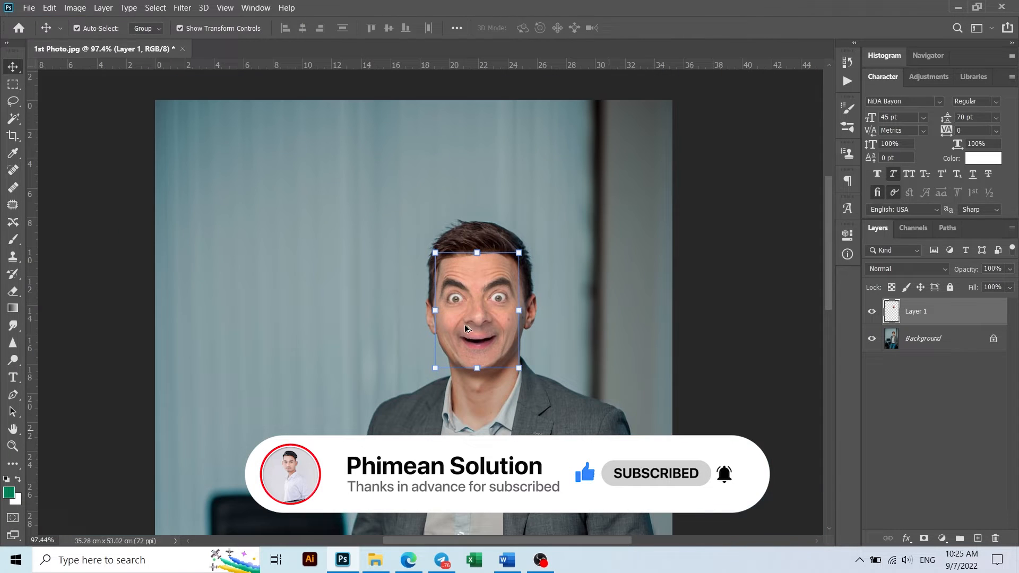
{"action": "left_click", "coordinate": [735, 353]}
{"action": "scroll", "coordinate": [568, 324], "scroll_direction": "up", "scroll_amount": 8}
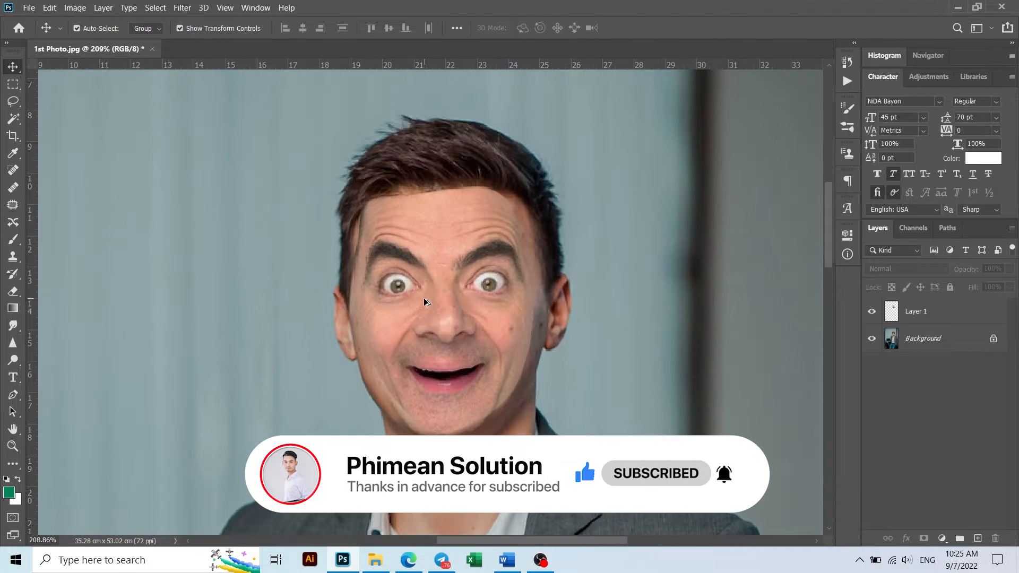
{"action": "scroll", "coordinate": [392, 265], "scroll_direction": "up", "scroll_amount": 3}
{"action": "left_click", "coordinate": [418, 237]}
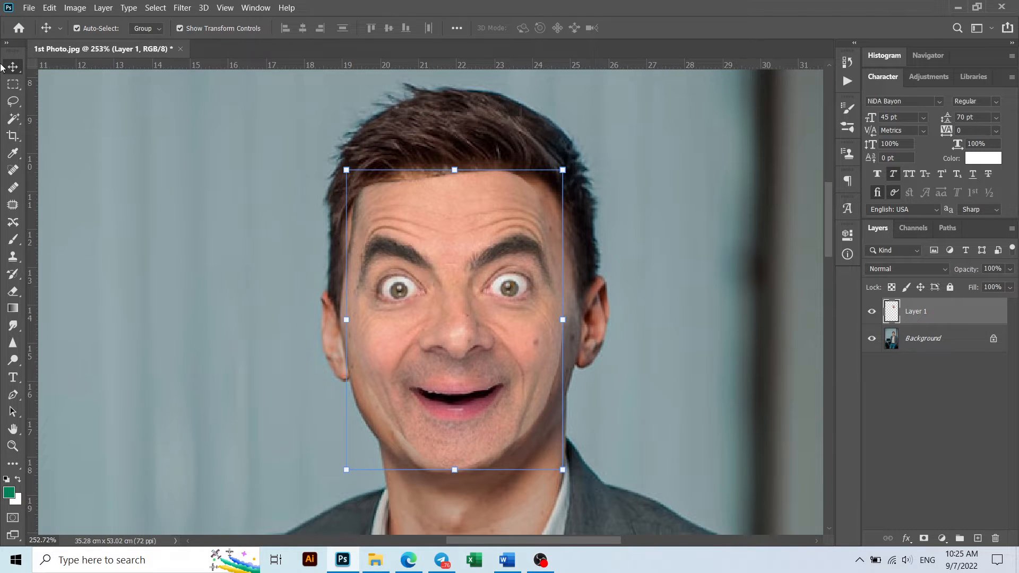
{"action": "left_click", "coordinate": [14, 101]}
{"action": "left_click_drag", "start_coordinate": [338, 307], "coordinate": [348, 278]}
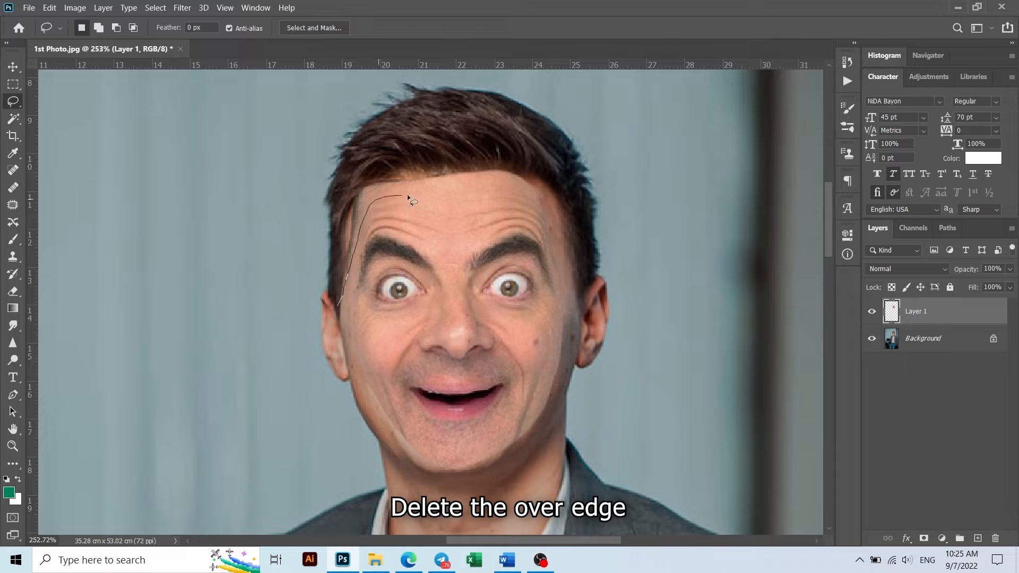
{"action": "mouse_move", "coordinate": [558, 170]}
{"action": "left_mouse_down"}
{"action": "mouse_move", "coordinate": [477, 142]}
{"action": "mouse_move", "coordinate": [372, 163]}
{"action": "left_mouse_up"}
{"action": "left_click_drag", "start_coordinate": [331, 262], "coordinate": [330, 263]}
{"action": "key", "text": "Delete"}
{"action": "key", "text": "ctrl+d"}
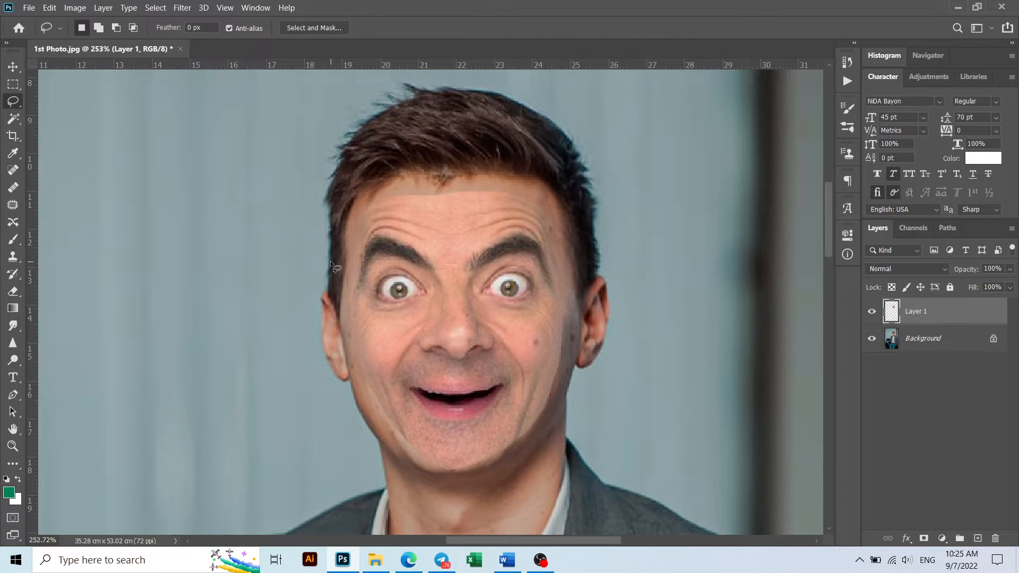
Load the outline of the face on Layer 1 as a selection and duplicate the Background layer.
{"action": "scroll", "coordinate": [610, 307], "scroll_direction": "down", "scroll_amount": 3}
{"action": "scroll", "coordinate": [610, 308], "scroll_direction": "up", "scroll_amount": 2}
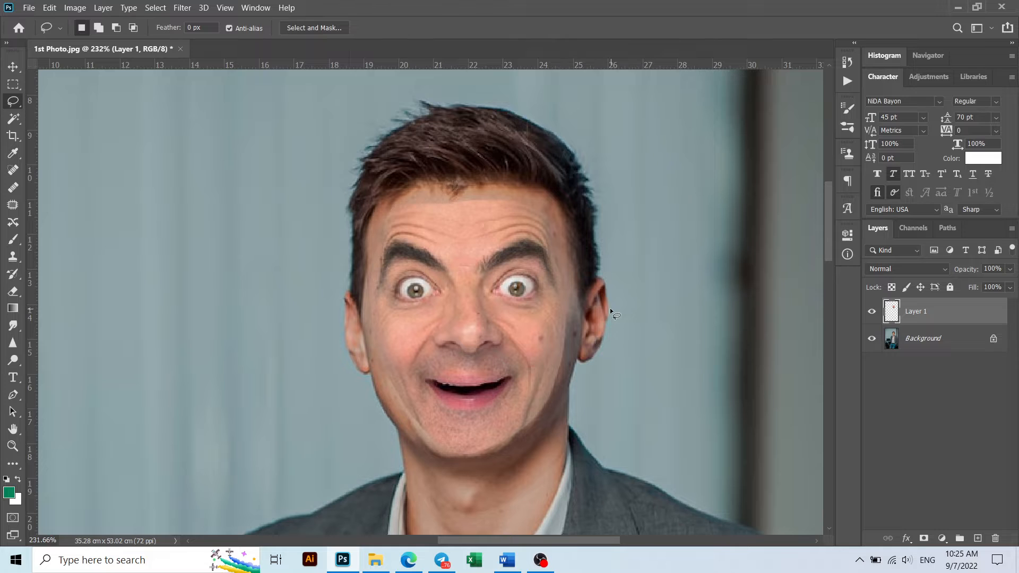
{"action": "left_click", "coordinate": [904, 306], "text": "ctrl"}
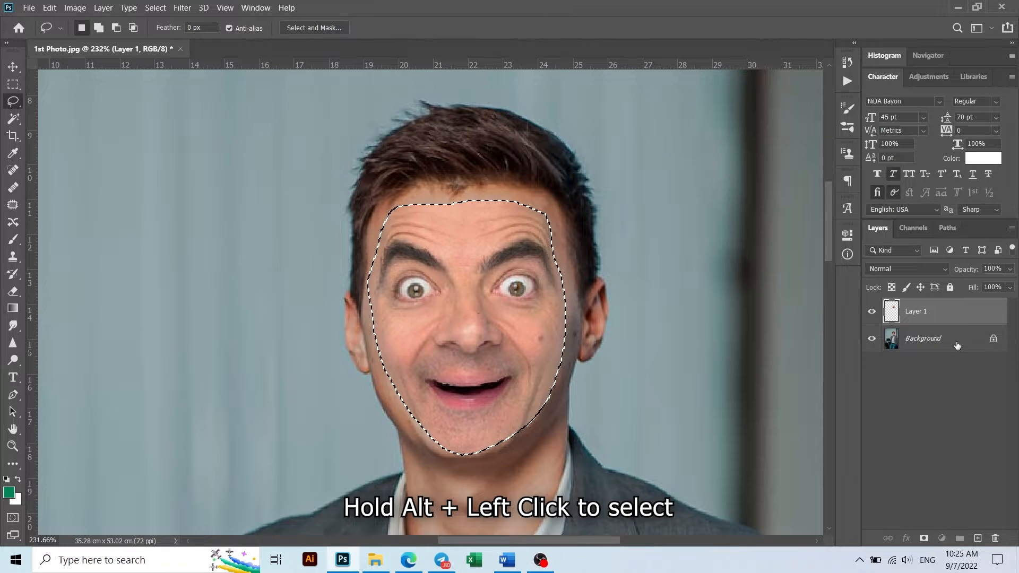
{"action": "left_click_drag", "start_coordinate": [891, 338], "coordinate": [978, 538]}
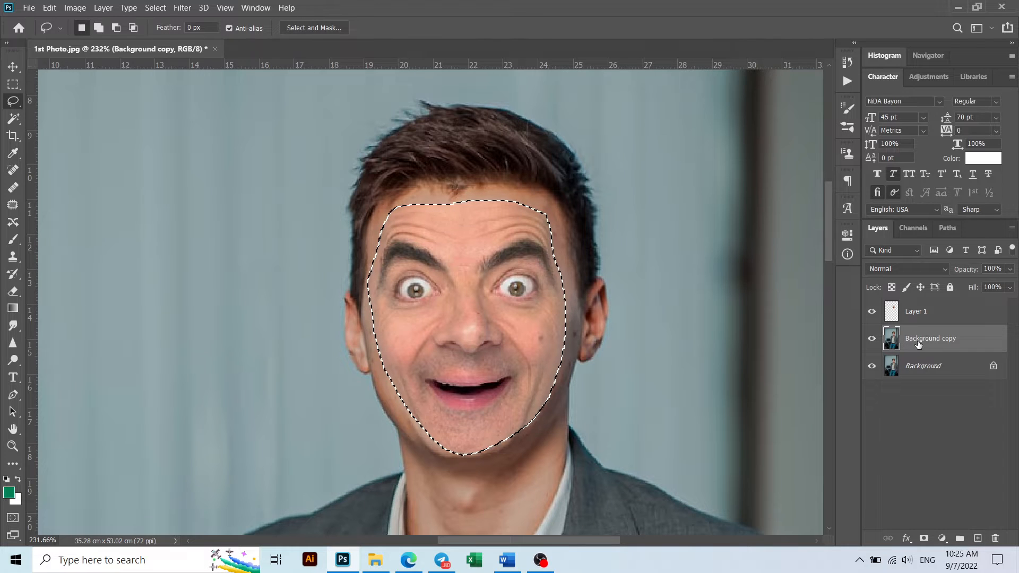
Hide the original Background and Layer 1, and contract the face selection by 10 pixels.
{"action": "left_click", "coordinate": [872, 366]}
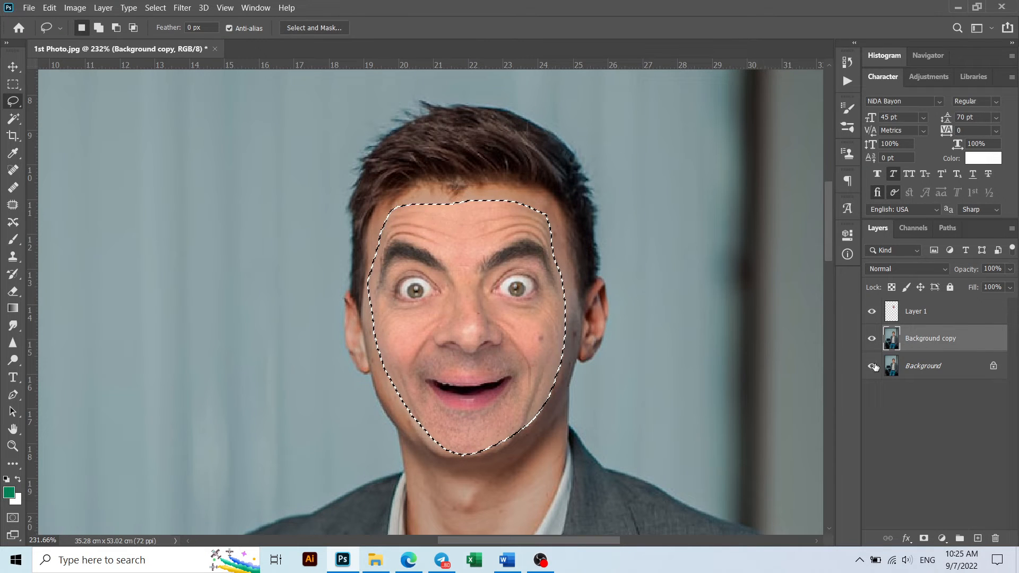
{"action": "left_click", "coordinate": [872, 312]}
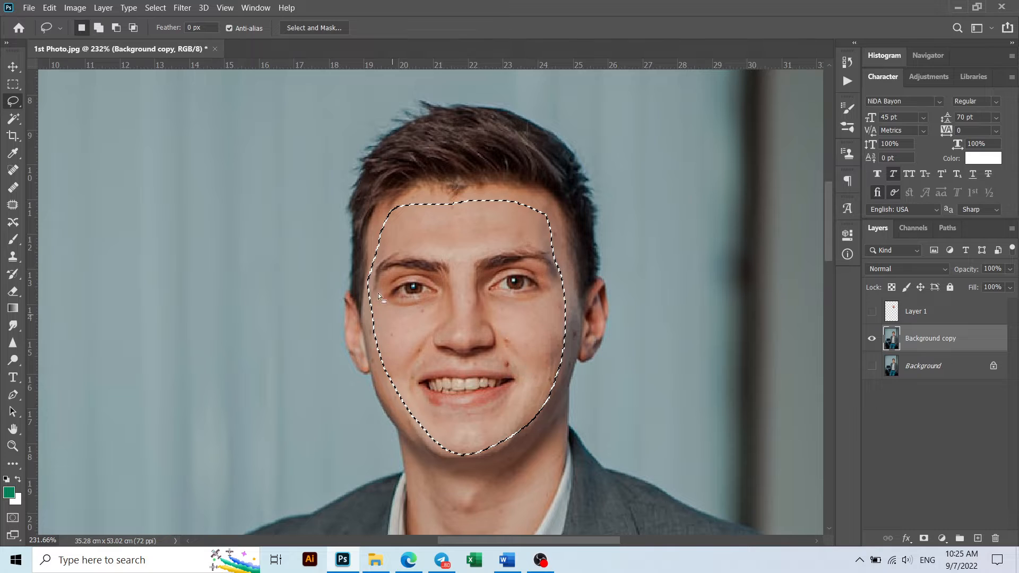
{"action": "left_click", "coordinate": [165, 8]}
{"action": "mouse_move", "coordinate": [249, 184]}
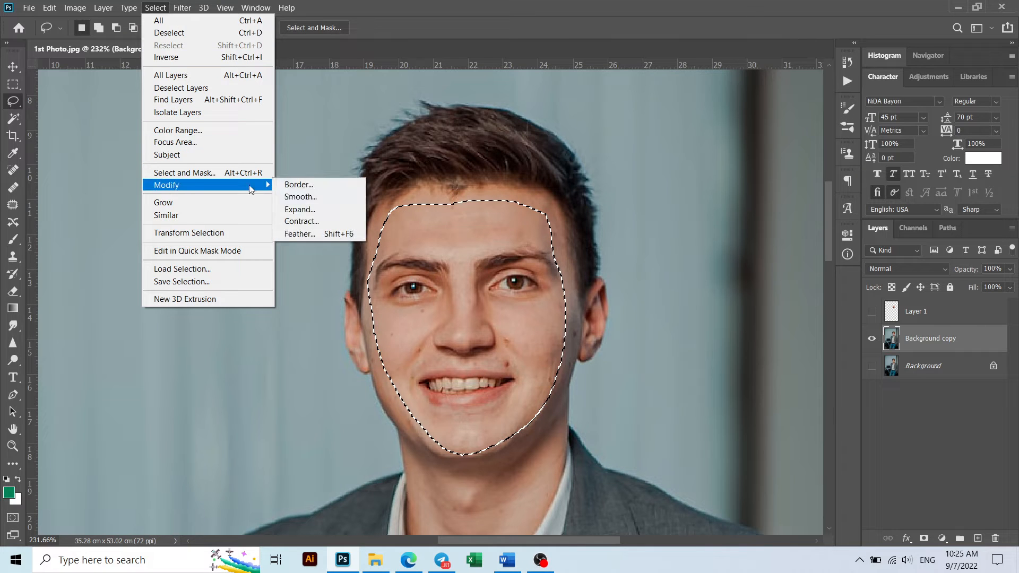
{"action": "left_click", "coordinate": [301, 222]}
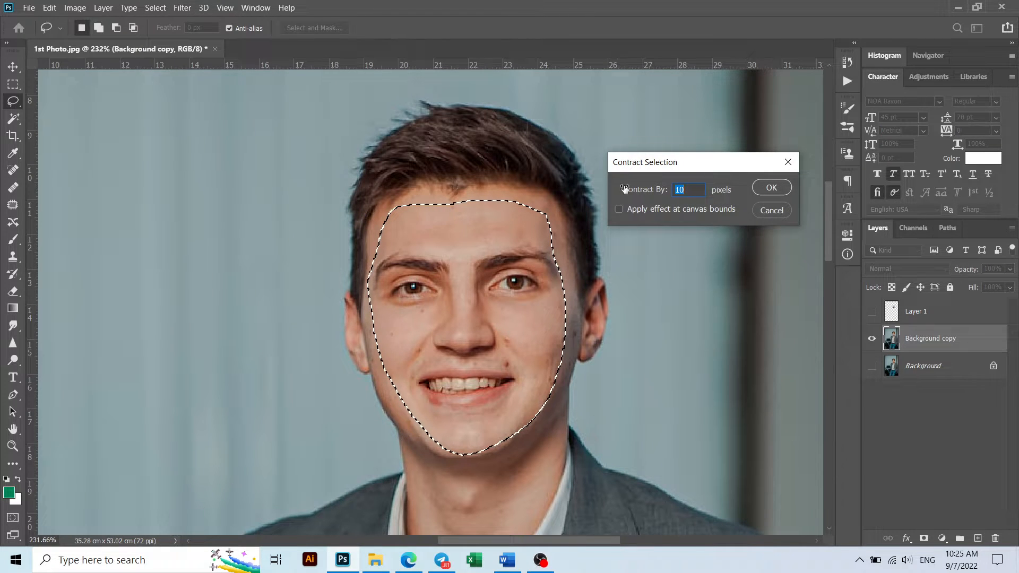
{"action": "left_click", "coordinate": [771, 188]}
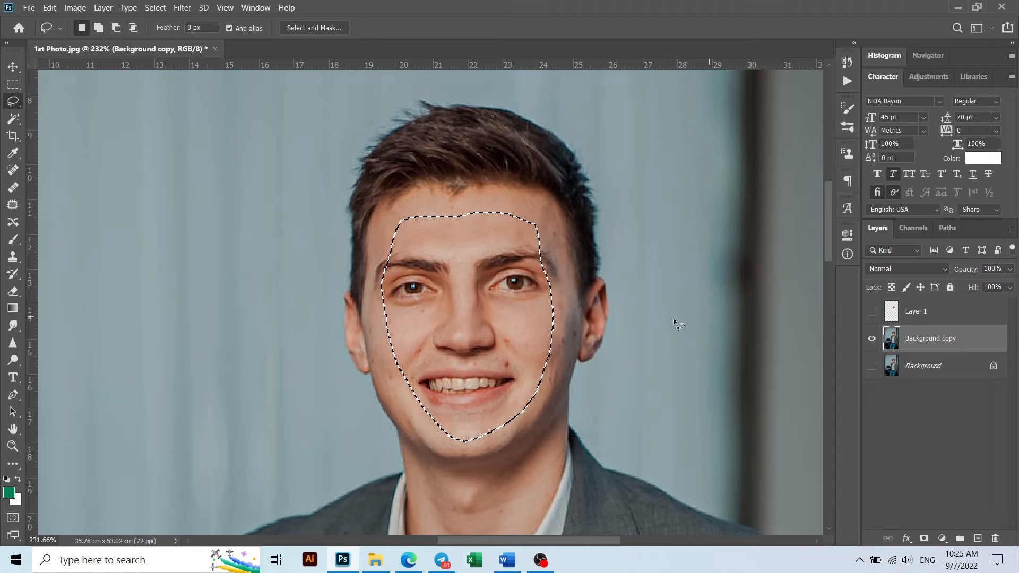
Delete the selected face area from the Background copy layer, clear the selection and show Layer 1 again.
{"action": "right_click", "coordinate": [544, 317]}
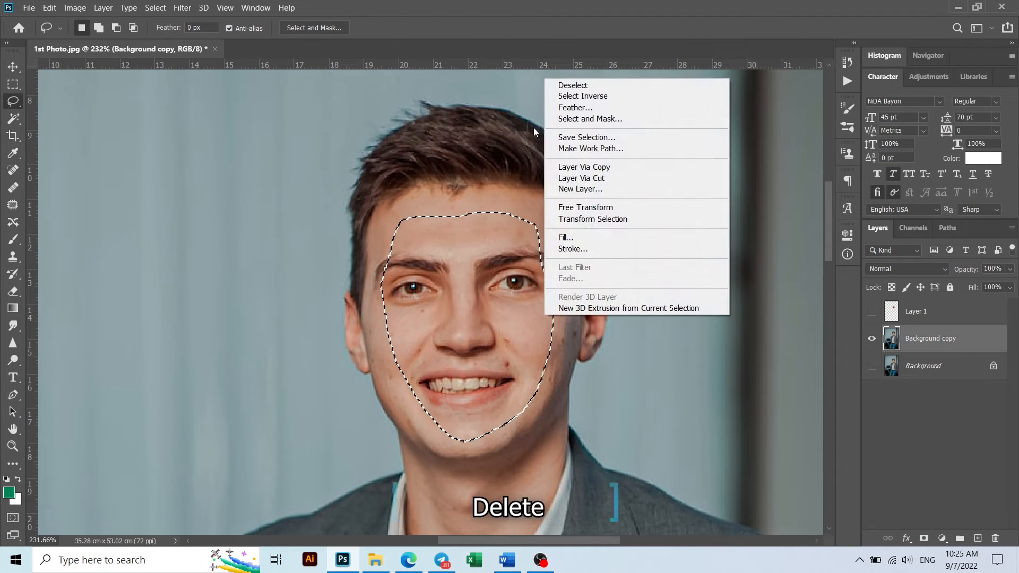
{"action": "left_click", "coordinate": [520, 304]}
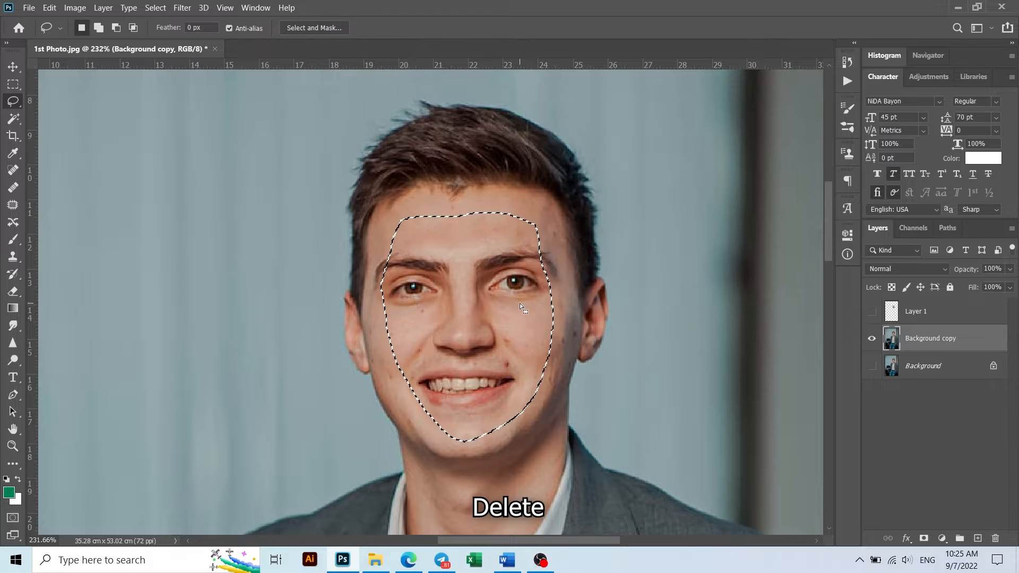
{"action": "key", "text": "Delete"}
{"action": "key", "text": "ctrl+d"}
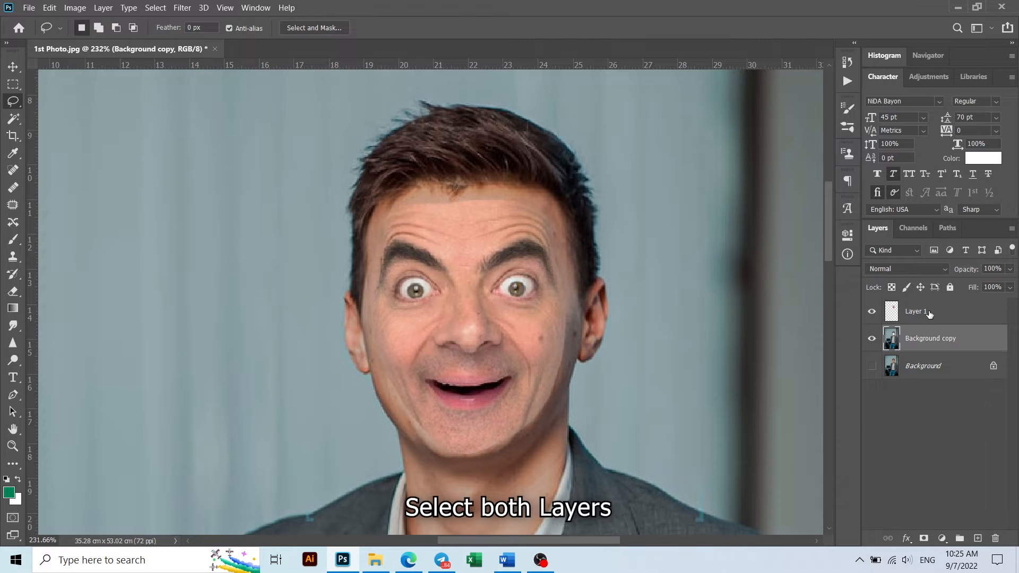
Auto-blend Layer 1 and the Background copy layer together.
{"action": "left_click", "coordinate": [913, 313]}
{"action": "left_click", "coordinate": [919, 342], "text": "shift"}
{"action": "left_click", "coordinate": [50, 10]}
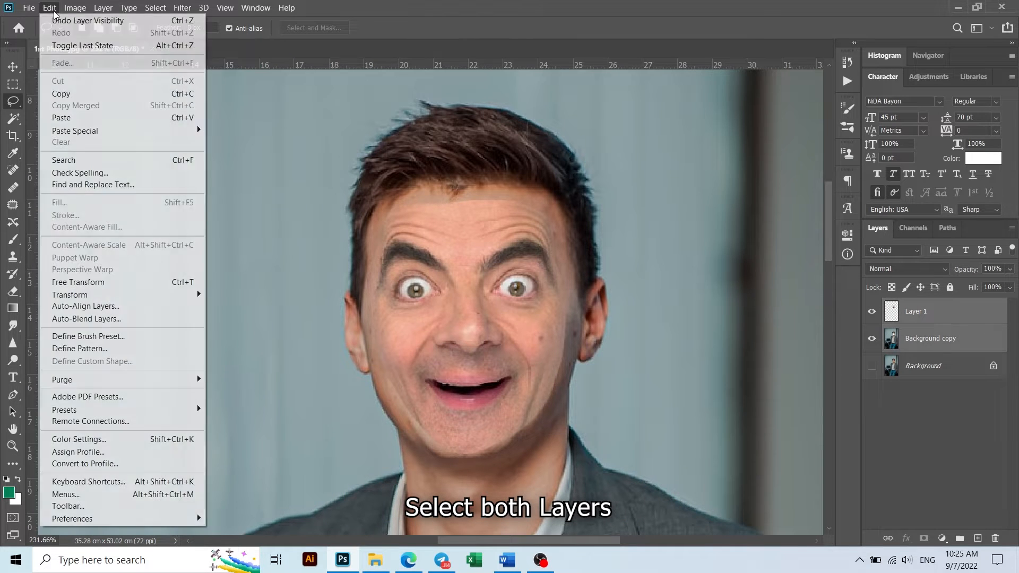
{"action": "left_click", "coordinate": [112, 321]}
{"action": "left_click", "coordinate": [761, 162]}
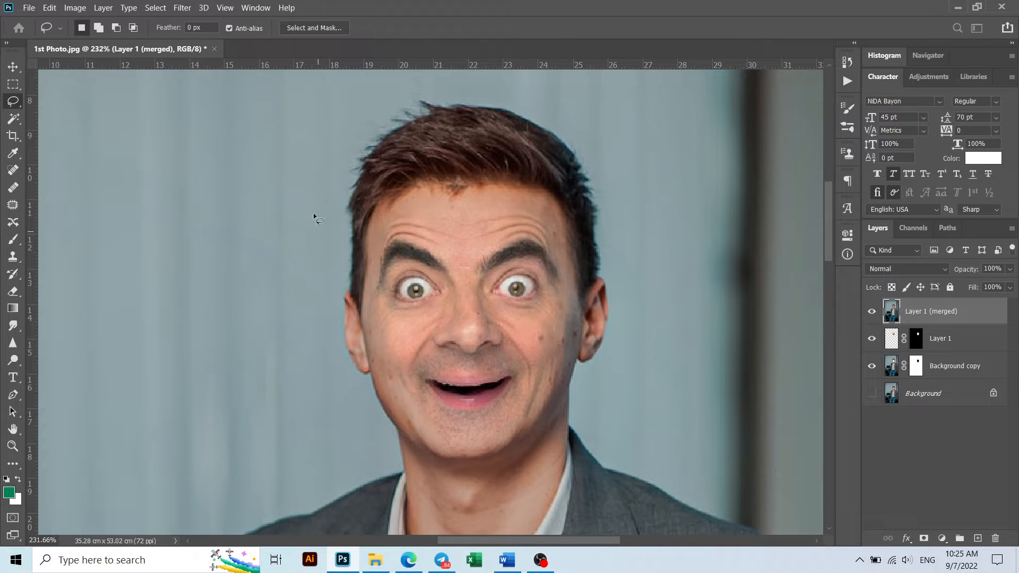
Group Layer 1 (merged), Layer 1 and Background copy, and name the group After.
{"action": "scroll", "coordinate": [495, 317], "scroll_direction": "down", "scroll_amount": 10}
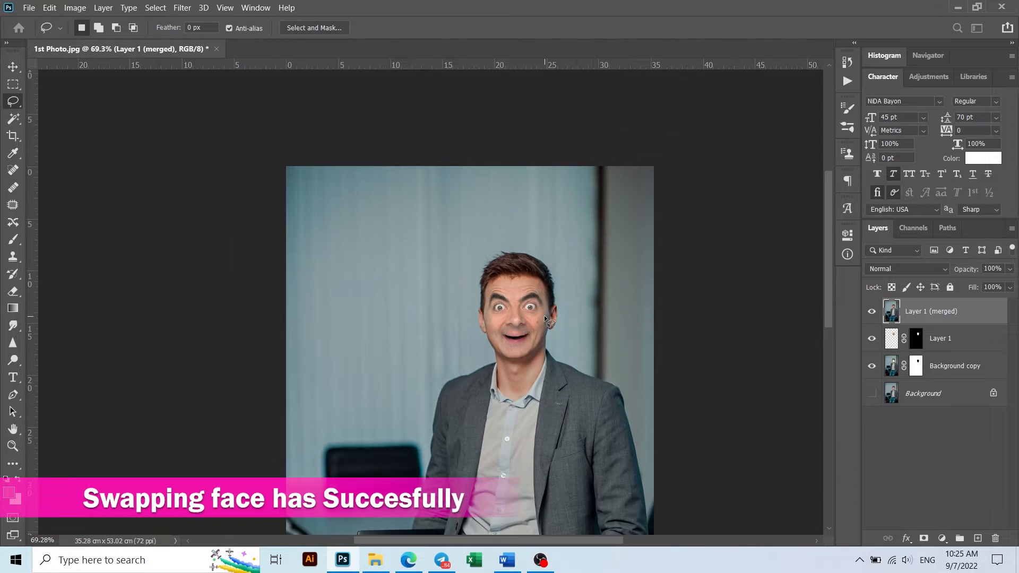
{"action": "scroll", "coordinate": [543, 315], "scroll_direction": "down", "scroll_amount": 3}
{"action": "key", "text": "v"}
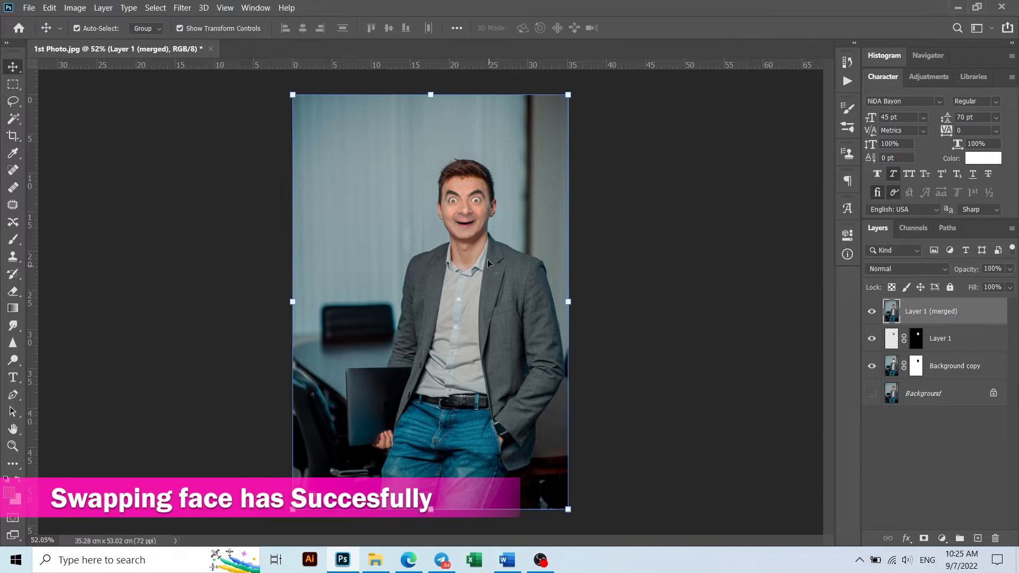
{"action": "left_click", "coordinate": [677, 295]}
{"action": "left_click", "coordinate": [961, 320]}
{"action": "left_click", "coordinate": [965, 374], "text": "shift"}
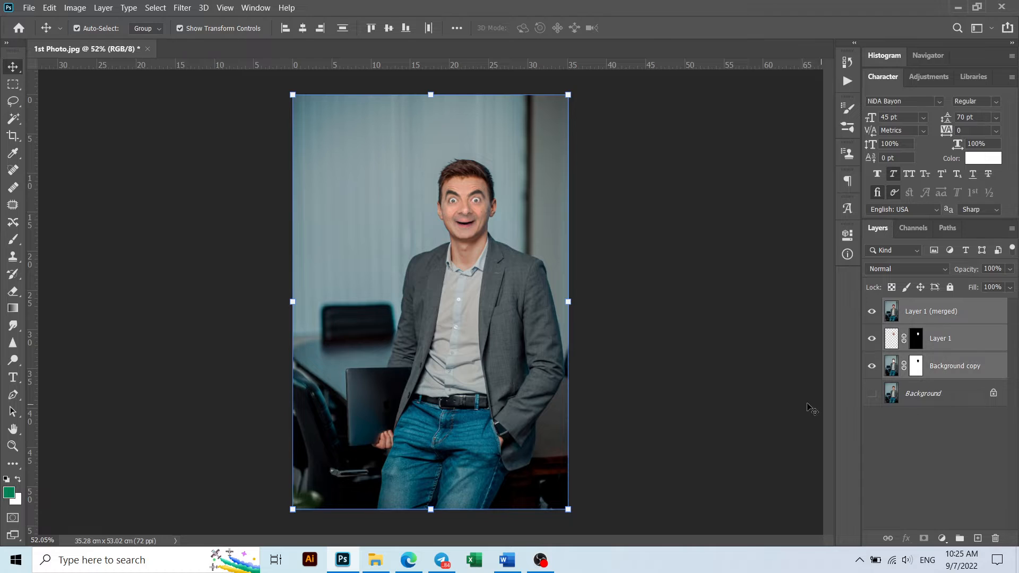
{"action": "key", "text": "ctrl+g"}
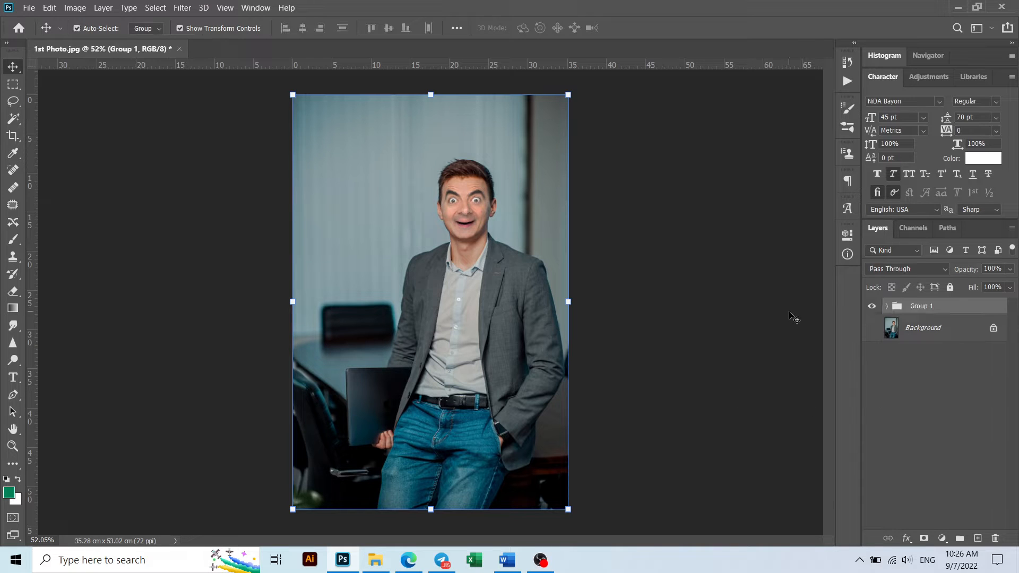
{"action": "double_click", "coordinate": [917, 307]}
{"action": "key", "text": "Return"}
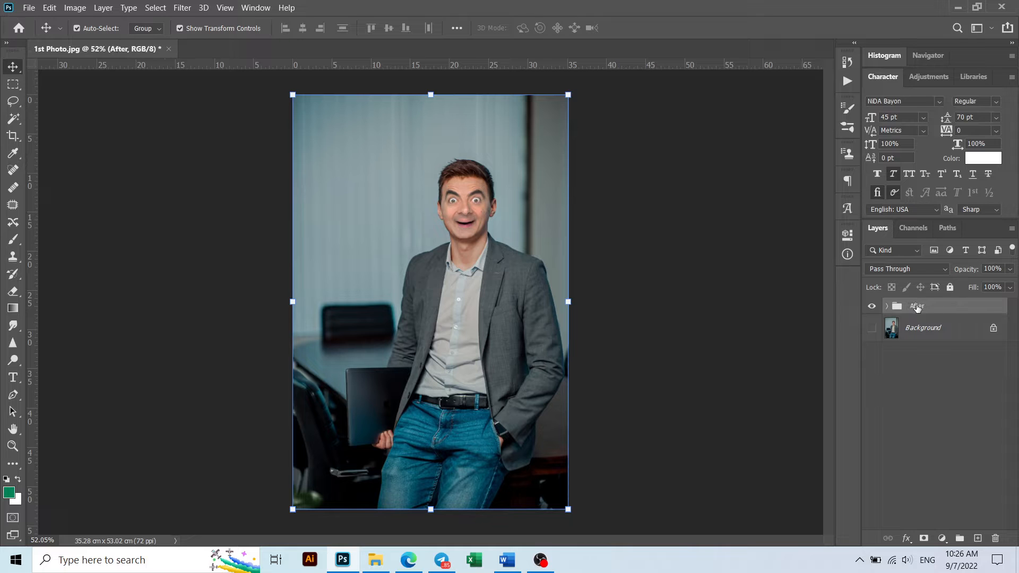
Convert the locked Background into a regular layer named Before and make it visible.
{"action": "double_click", "coordinate": [936, 333]}
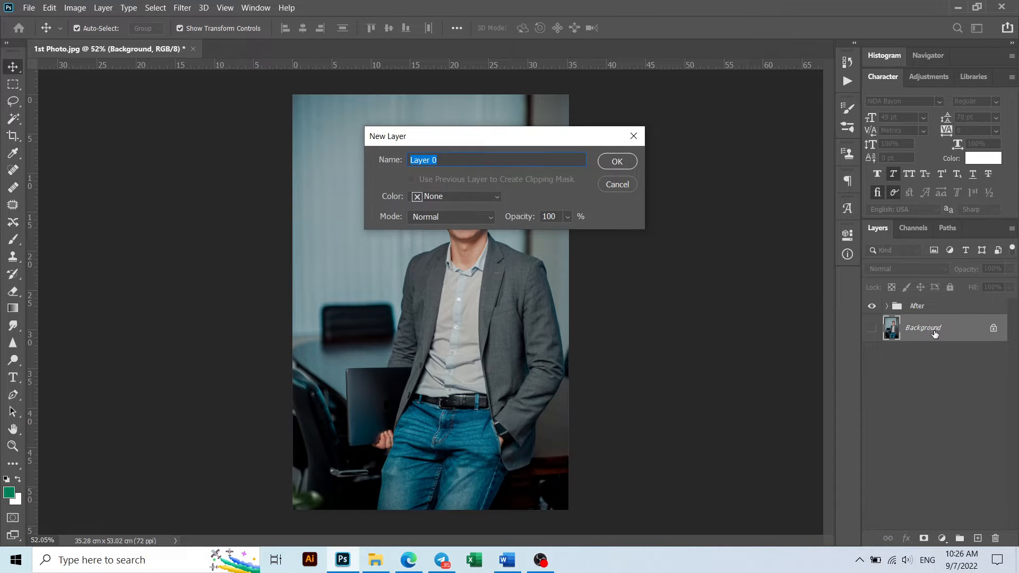
{"action": "key", "text": "Escape"}
{"action": "double_click", "coordinate": [935, 334]}
{"action": "type", "text": "Before"}
{"action": "key", "text": "Return"}
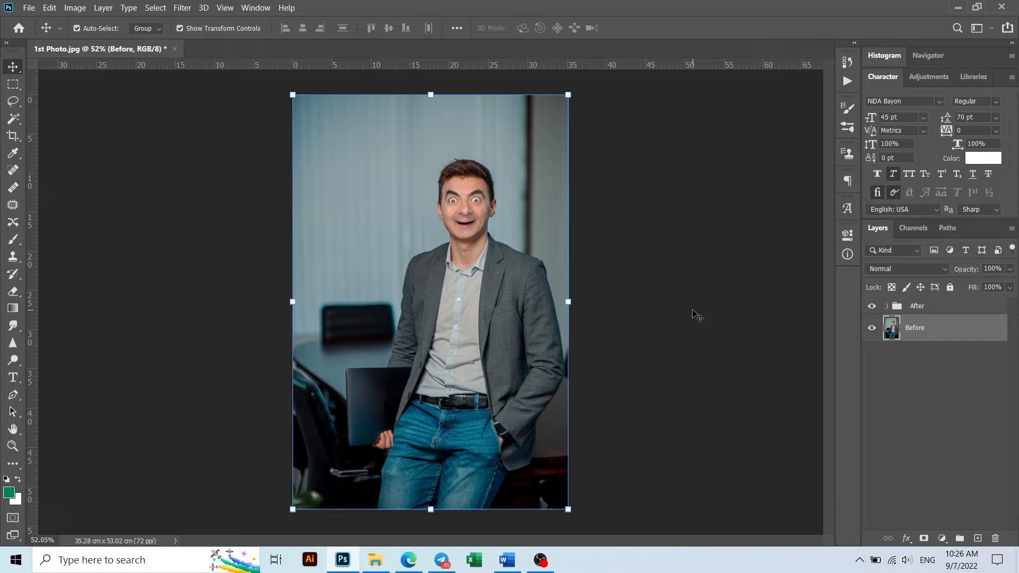
Compare the original and face-swapped portraits by repeatedly toggling the visibility of the After group.
{"action": "left_click", "coordinate": [873, 307]}
{"action": "left_click", "coordinate": [872, 307]}
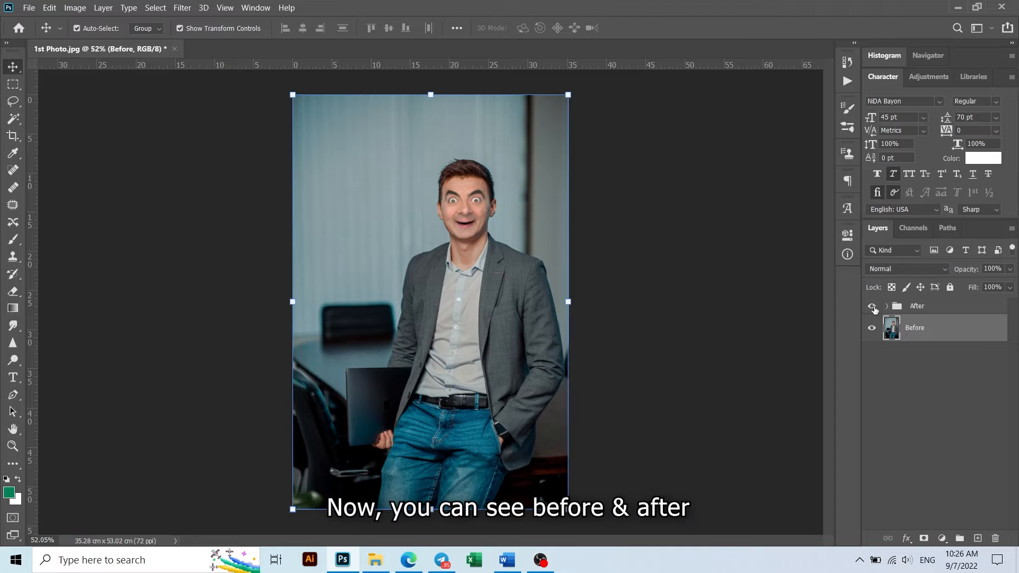
{"action": "left_click", "coordinate": [873, 307]}
{"action": "left_click", "coordinate": [873, 307]}
{"action": "left_click", "coordinate": [873, 307]}
{"action": "left_click", "coordinate": [873, 308]}
{"action": "left_click", "coordinate": [874, 307]}
{"action": "left_click", "coordinate": [874, 307]}
{"action": "left_click", "coordinate": [874, 307]}
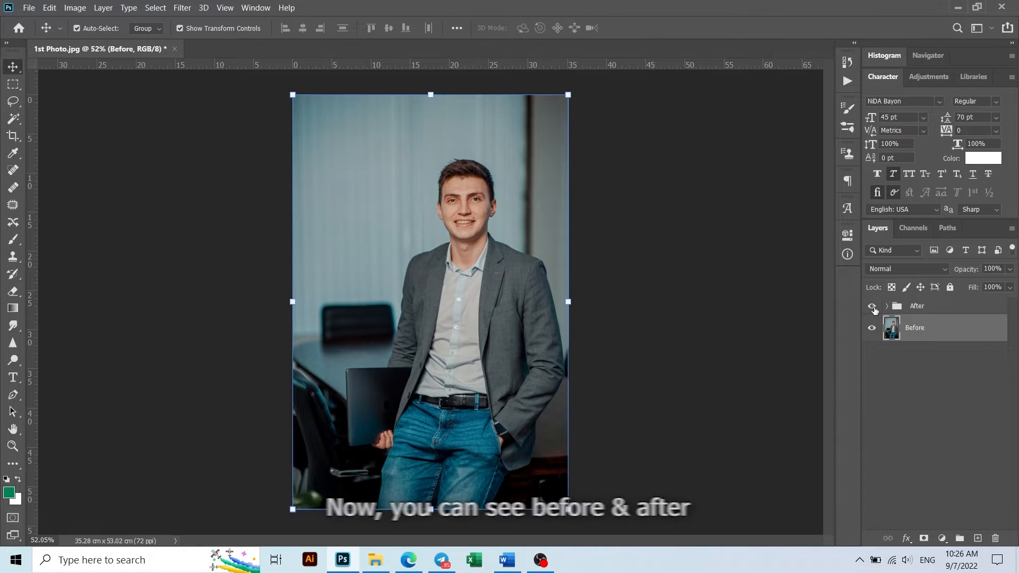
{"action": "left_click", "coordinate": [874, 308]}
{"action": "left_click", "coordinate": [873, 307]}
{"action": "left_click", "coordinate": [874, 307]}
{"action": "left_click", "coordinate": [874, 308]}
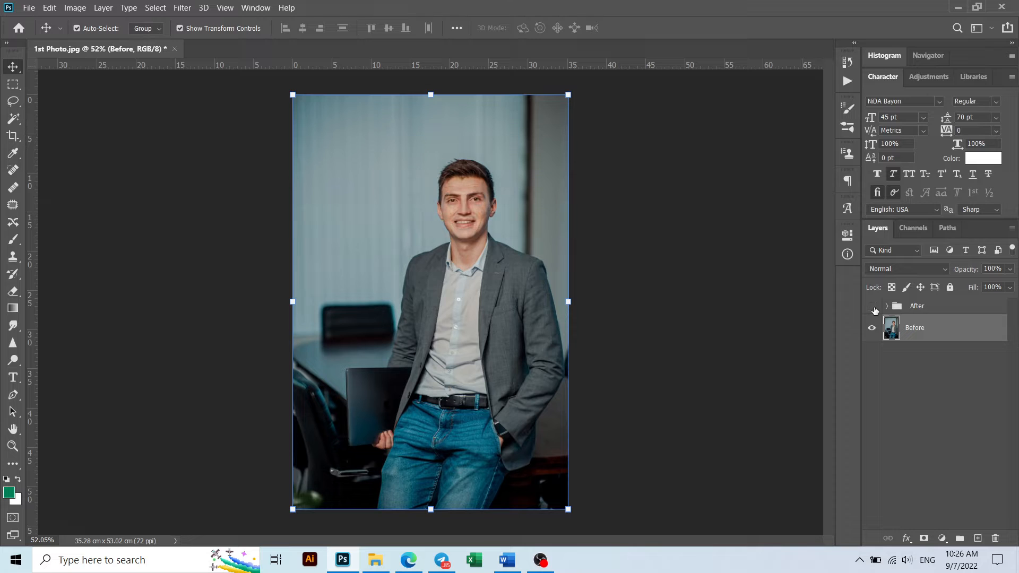
Show the After group again and inspect the swapped face up close.
{"action": "scroll", "coordinate": [520, 379], "scroll_direction": "down", "scroll_amount": 1}
{"action": "scroll", "coordinate": [520, 379], "scroll_direction": "up", "scroll_amount": 3}
{"action": "scroll", "coordinate": [520, 378], "scroll_direction": "down", "scroll_amount": 2}
{"action": "left_click", "coordinate": [872, 307]}
{"action": "scroll", "coordinate": [471, 135], "scroll_direction": "up", "scroll_amount": 4}
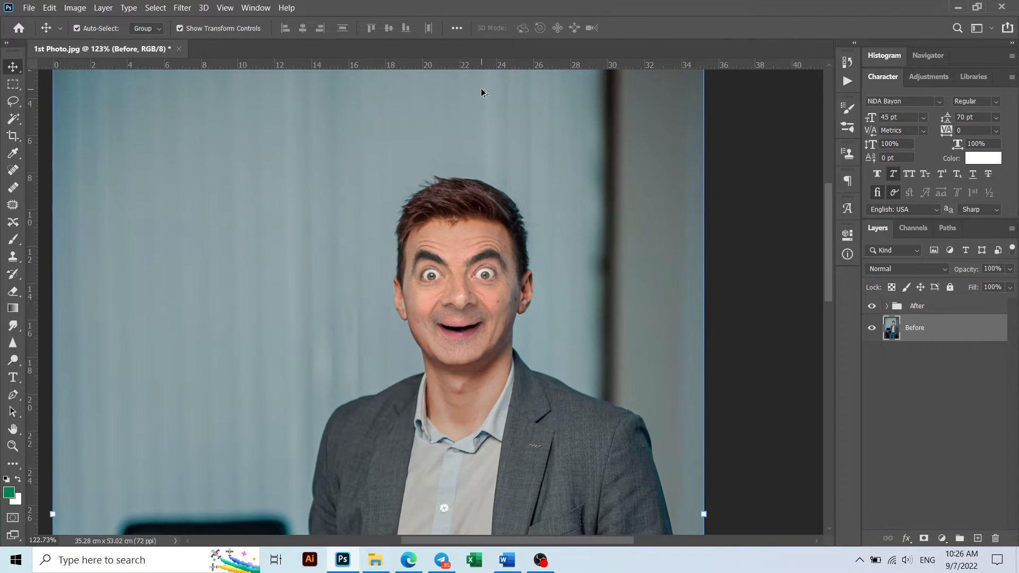
{"action": "scroll", "coordinate": [503, 148], "scroll_direction": "down", "scroll_amount": 4}
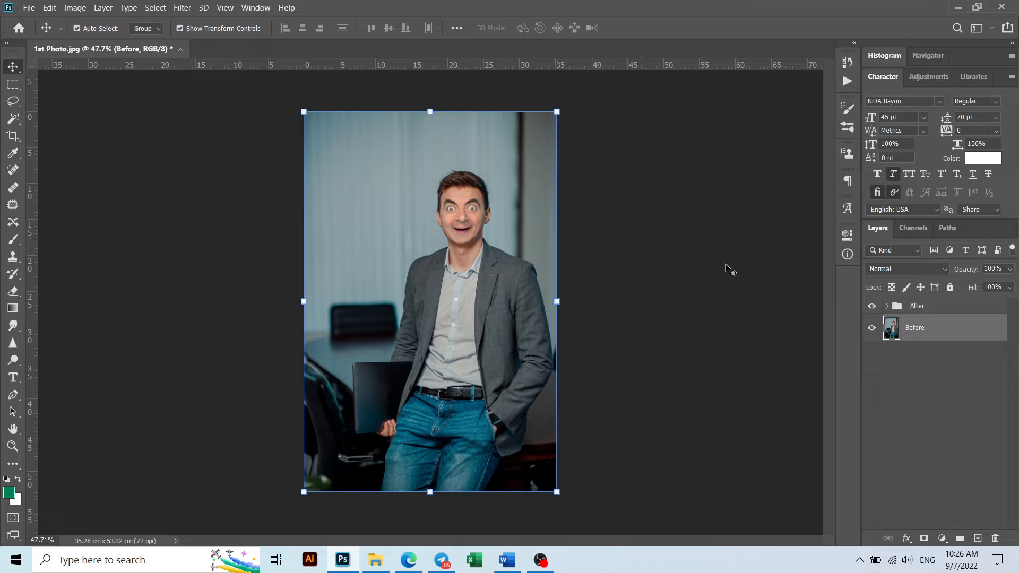
Hide and reshow the After group for a final comparison, leaving it selected.
{"action": "left_click", "coordinate": [935, 313]}
{"action": "left_click", "coordinate": [943, 340]}
{"action": "left_click", "coordinate": [872, 307]}
{"action": "left_click", "coordinate": [871, 306]}
{"action": "left_click", "coordinate": [914, 308]}
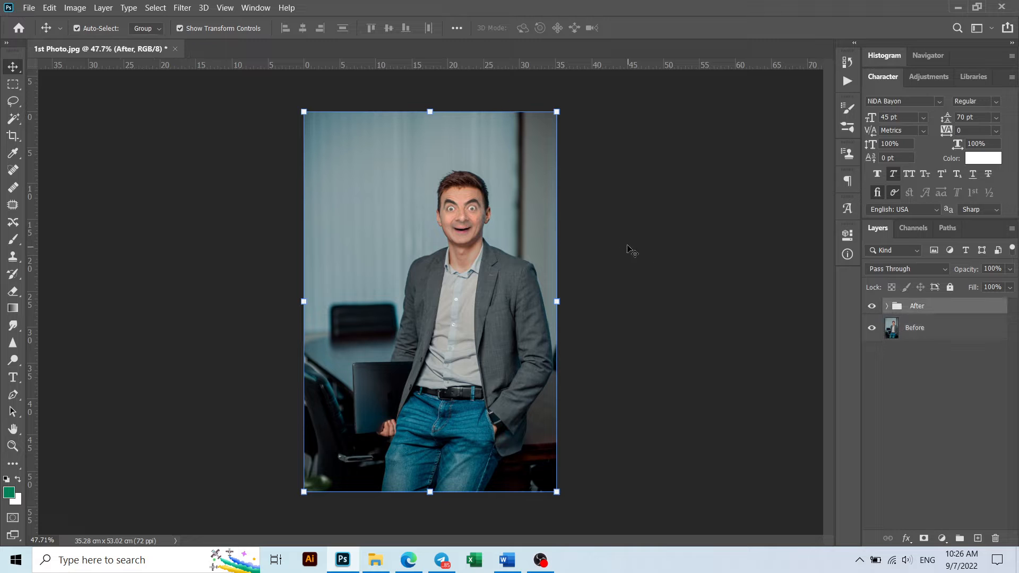
Close the 1st Photo.jpg document and minimize the open windows to reach the desktop.
{"action": "left_click", "coordinate": [175, 48]}
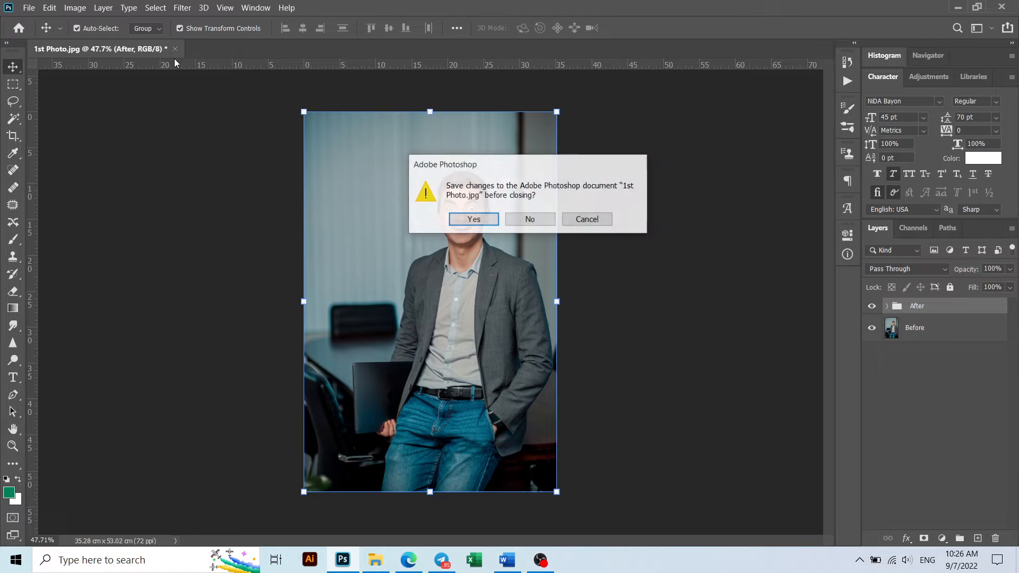
{"action": "left_click", "coordinate": [952, 8]}
{"action": "left_click", "coordinate": [898, 28]}
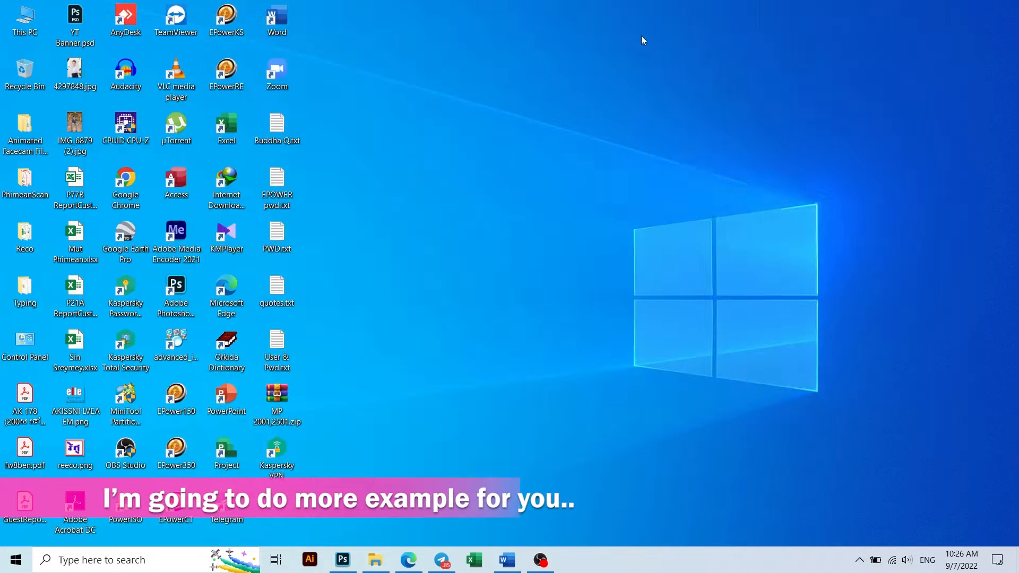
Refresh the desktop, switch to Edge and close the tab holding the full-size Ronaldo and Messi image.
{"action": "right_click", "coordinate": [642, 38]}
{"action": "left_click", "coordinate": [677, 75]}
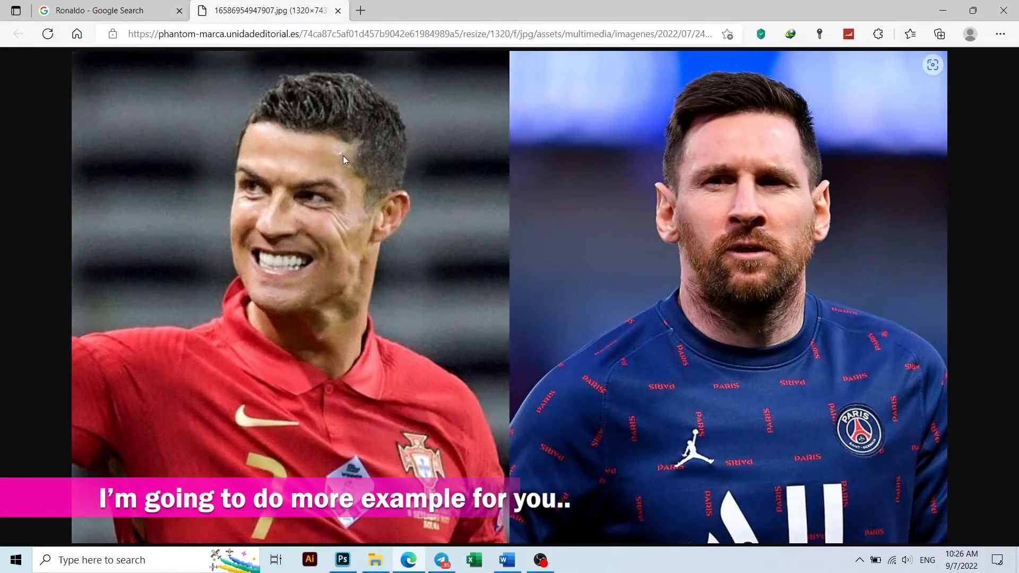
{"action": "left_click", "coordinate": [338, 11]}
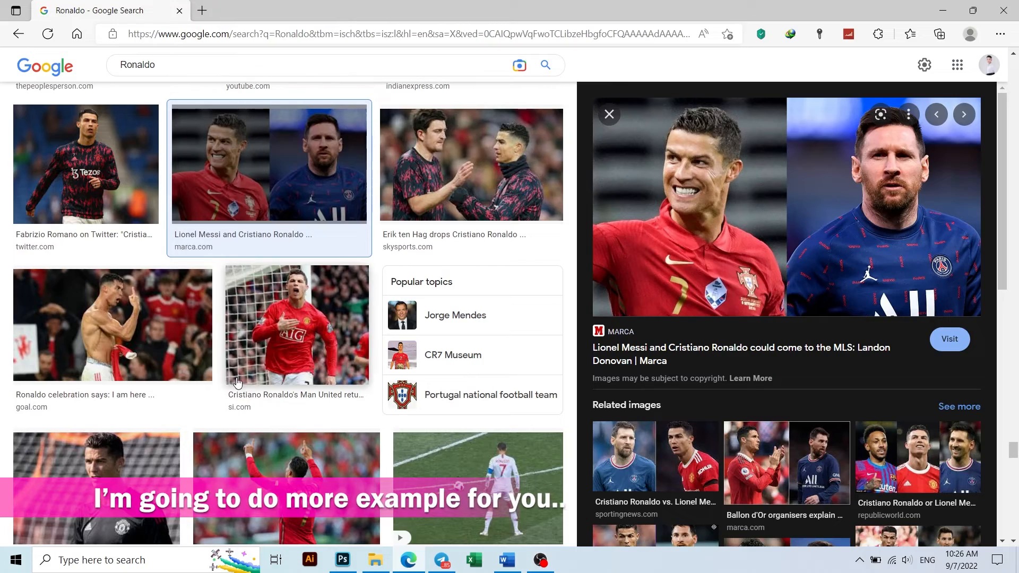
Close the Ronaldo and Messi preview and open the full-size photo of Ronaldo with his partner at the CR7 backdrop in a new tab.
{"action": "scroll", "coordinate": [529, 313], "scroll_direction": "up", "scroll_amount": 10}
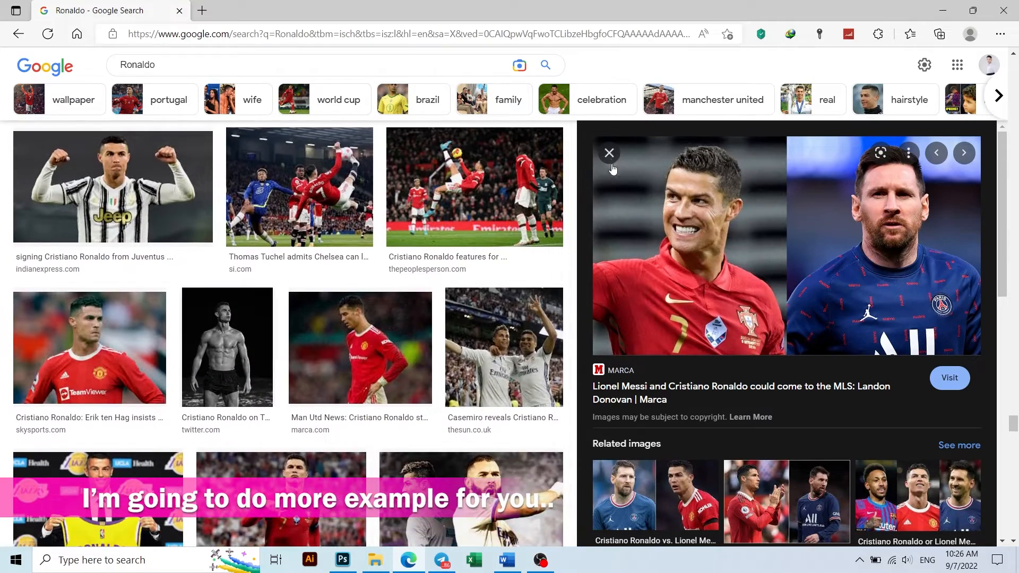
{"action": "left_click", "coordinate": [611, 158]}
{"action": "scroll", "coordinate": [537, 396], "scroll_direction": "up", "scroll_amount": 12}
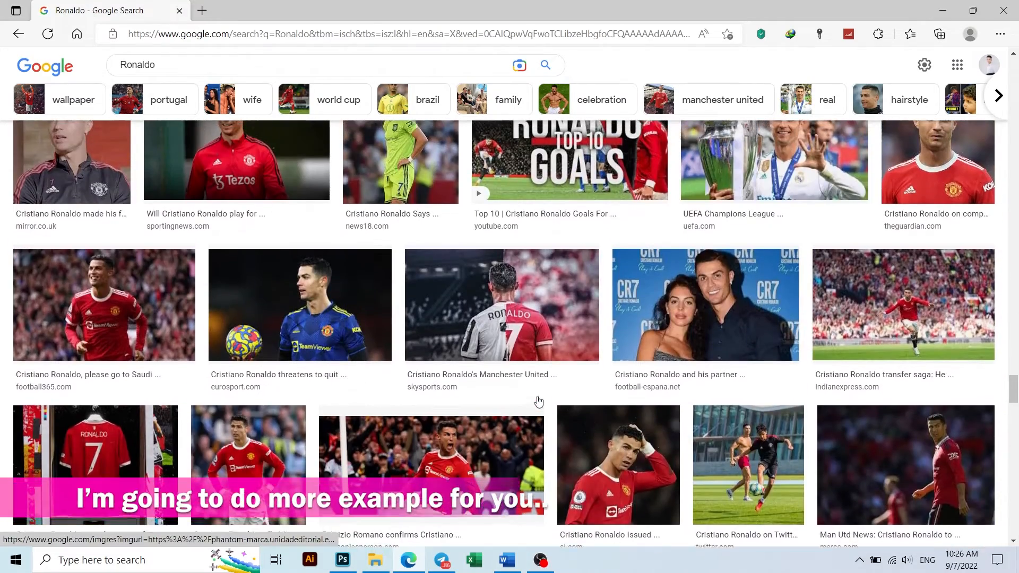
{"action": "left_click", "coordinate": [705, 319]}
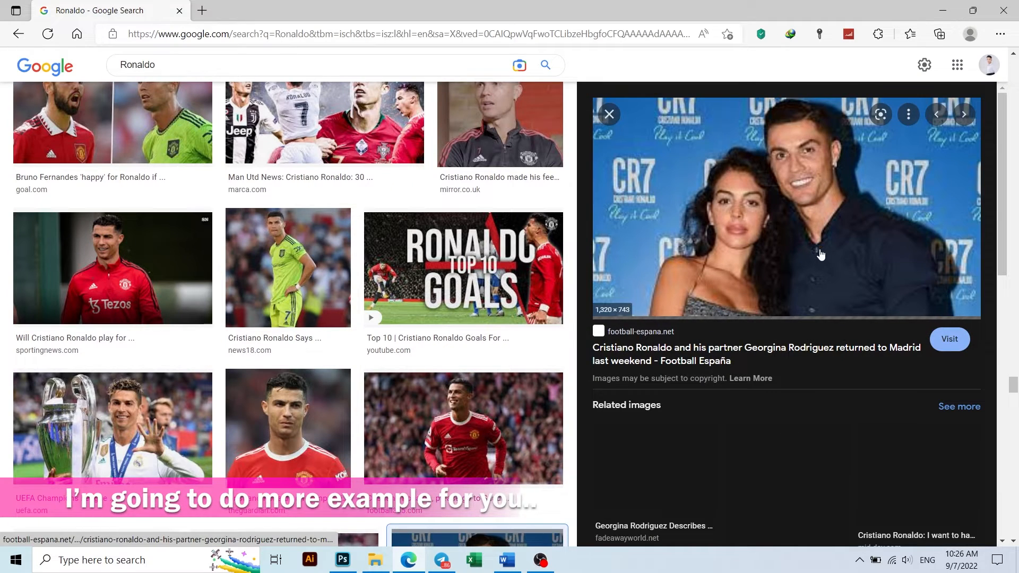
{"action": "right_click", "coordinate": [755, 287]}
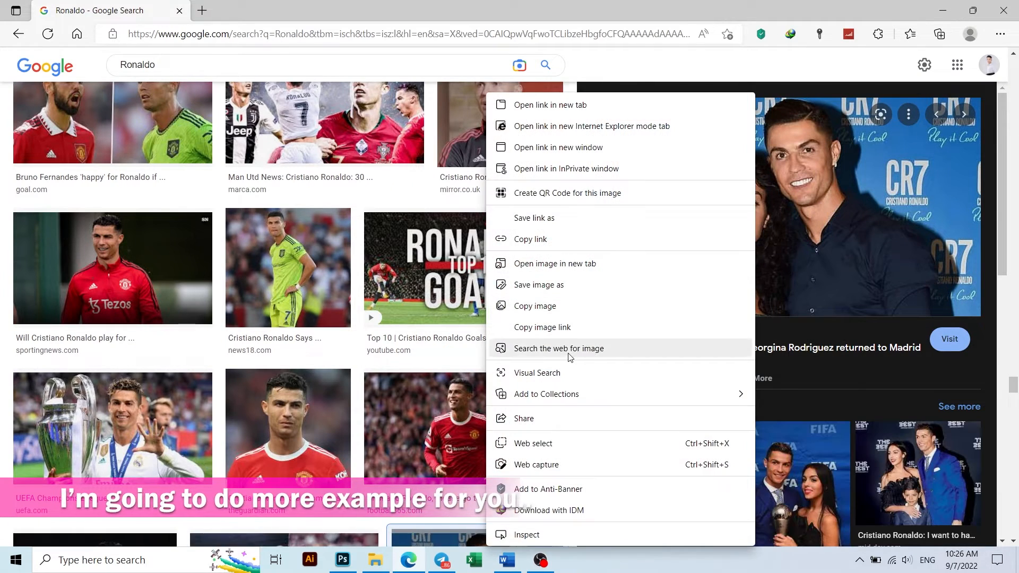
{"action": "left_click", "coordinate": [555, 263]}
{"action": "scroll", "coordinate": [979, 320], "scroll_direction": "down", "scroll_amount": 10}
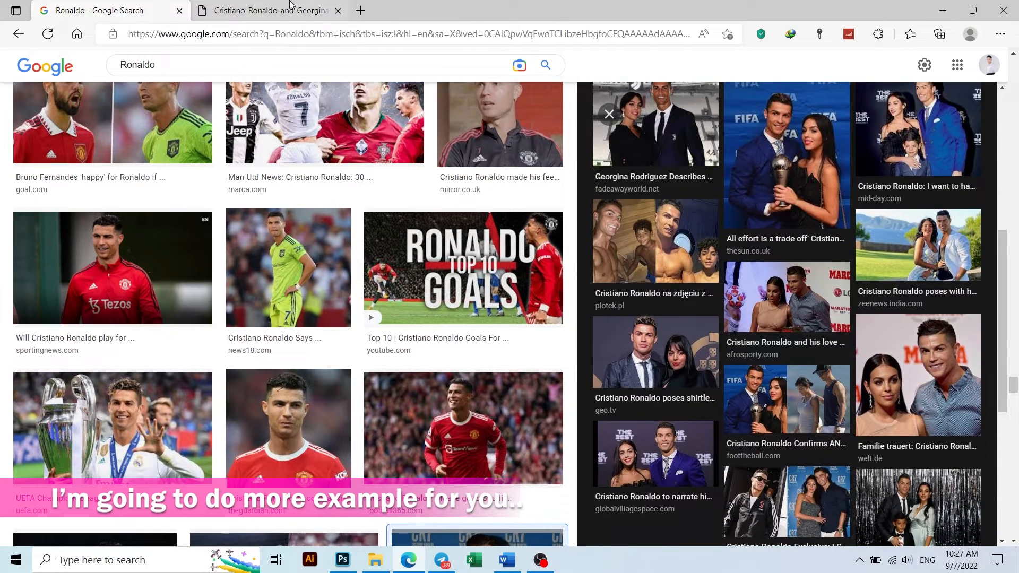
{"action": "left_click", "coordinate": [268, 10]}
{"action": "right_click", "coordinate": [467, 230]}
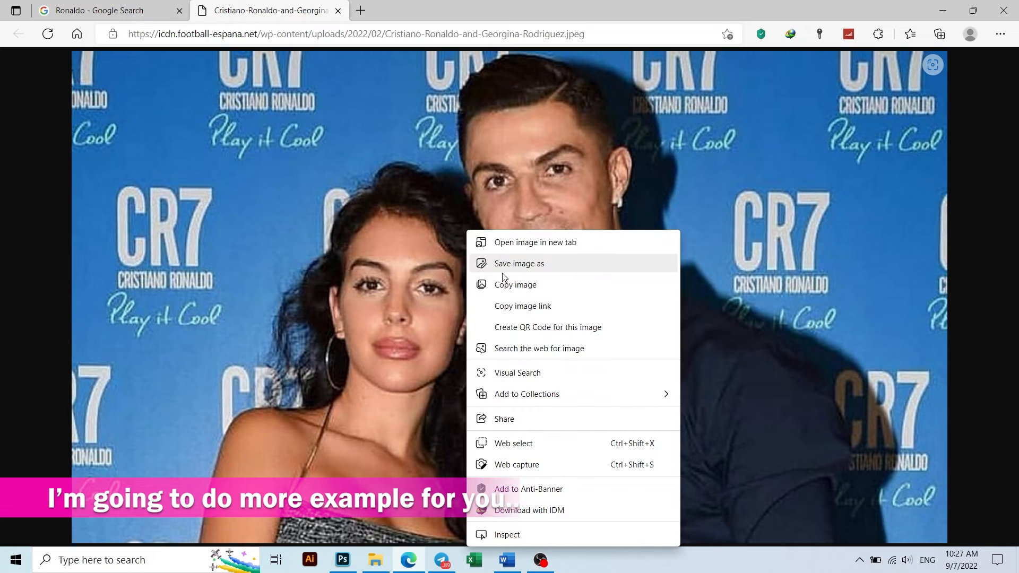
{"action": "left_click", "coordinate": [503, 273]}
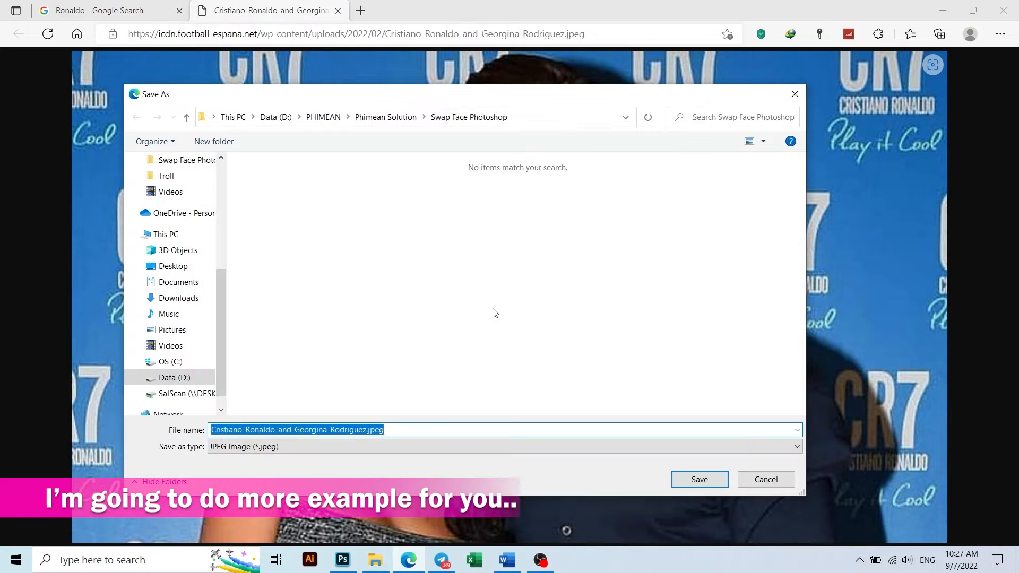
{"action": "key", "text": "Escape"}
Download the couple photo with IDM into the Swap Face Photoshop folder and open it from there in Photoshop.
{"action": "right_click", "coordinate": [558, 213]}
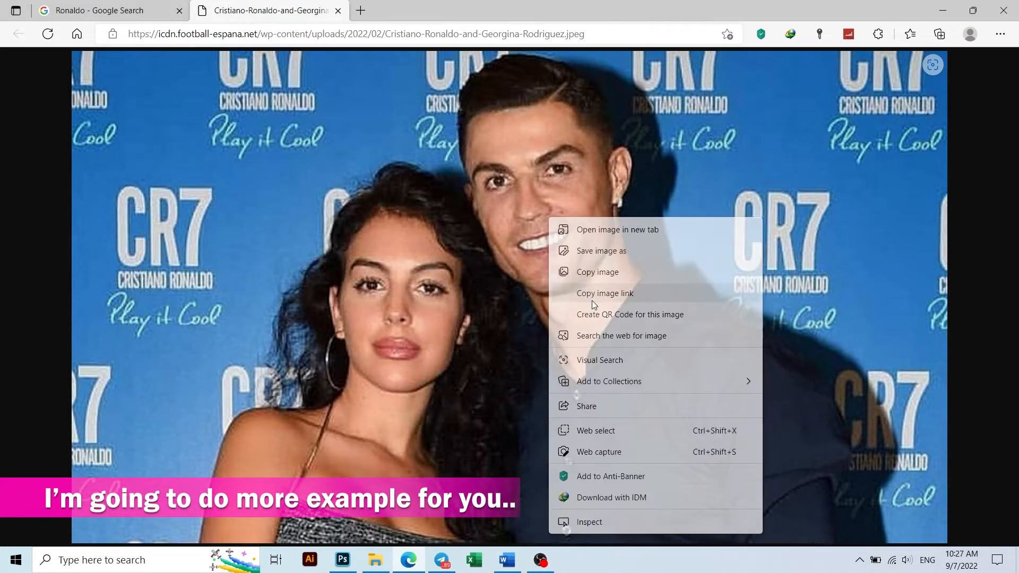
{"action": "left_click", "coordinate": [610, 494]}
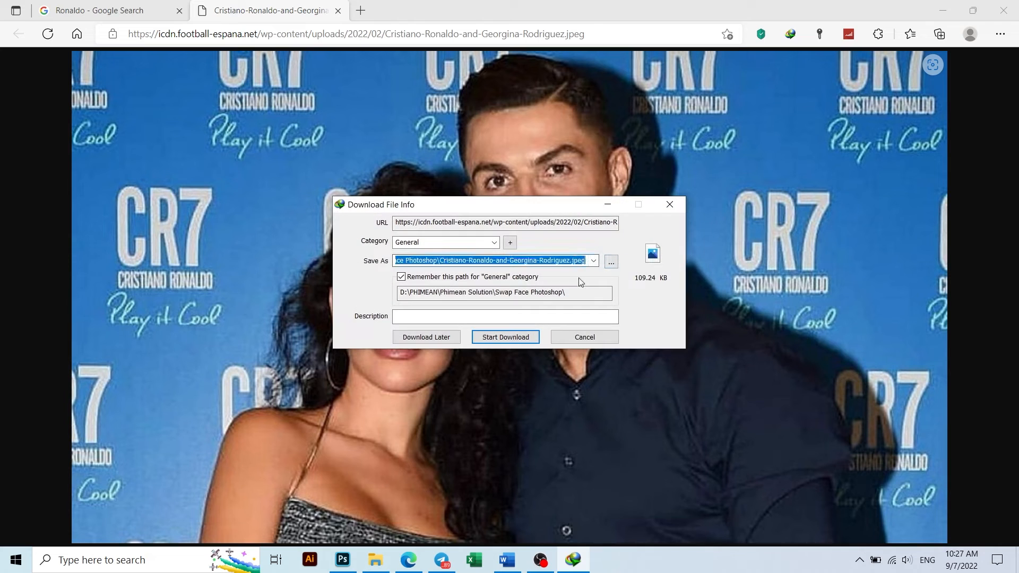
{"action": "left_click", "coordinate": [509, 338]}
{"action": "left_click", "coordinate": [532, 321]}
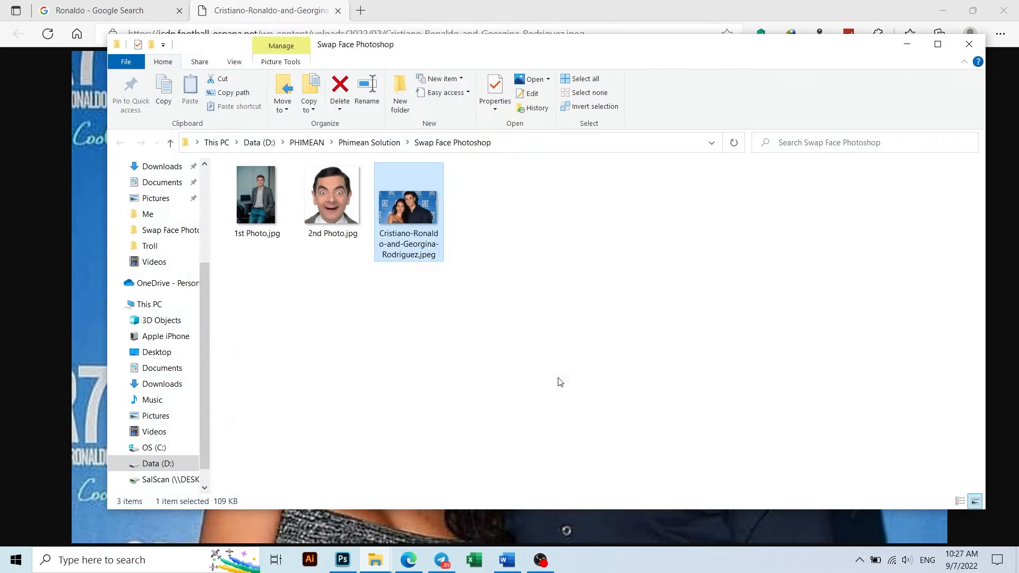
{"action": "mouse_move", "coordinate": [427, 301]}
{"action": "left_mouse_down"}
{"action": "mouse_move", "coordinate": [348, 562]}
{"action": "mouse_move", "coordinate": [407, 326]}
{"action": "left_mouse_up"}
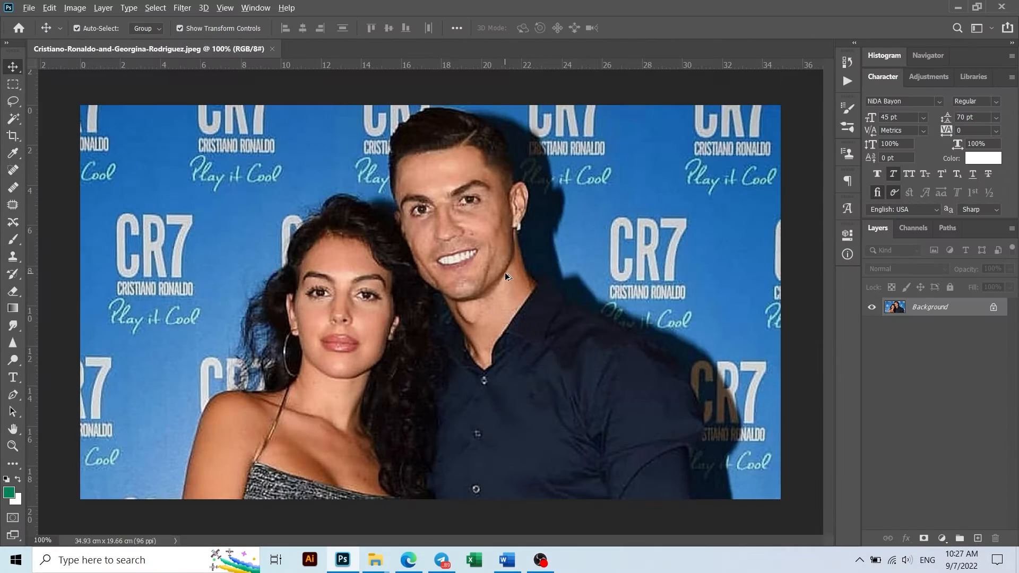
Lasso Ronaldo's face from forehead to chin and copy the selection to a new layer.
{"action": "scroll", "coordinate": [504, 275], "scroll_direction": "up", "scroll_amount": 7}
{"action": "key", "text": "l"}
{"action": "mouse_move", "coordinate": [362, 424]}
{"action": "left_mouse_down"}
{"action": "mouse_move", "coordinate": [306, 404]}
{"action": "mouse_move", "coordinate": [305, 500]}
{"action": "mouse_move", "coordinate": [533, 387]}
{"action": "mouse_move", "coordinate": [346, 416]}
{"action": "mouse_move", "coordinate": [322, 442]}
{"action": "mouse_move", "coordinate": [464, 365]}
{"action": "mouse_move", "coordinate": [201, 531]}
{"action": "left_mouse_up"}
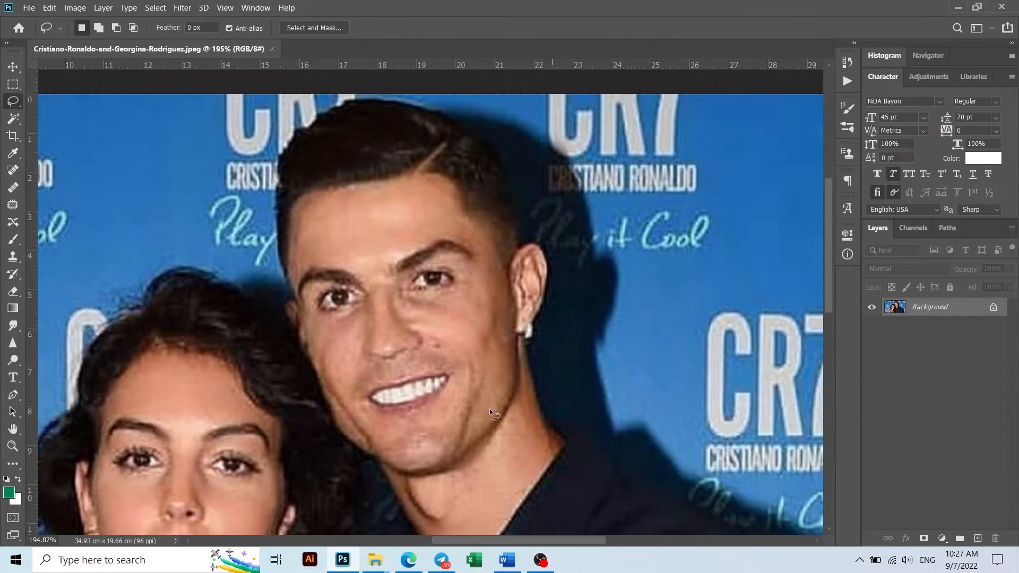
{"action": "scroll", "coordinate": [437, 440], "scroll_direction": "up", "scroll_amount": 2}
{"action": "left_click_drag", "start_coordinate": [378, 313], "coordinate": [597, 233]}
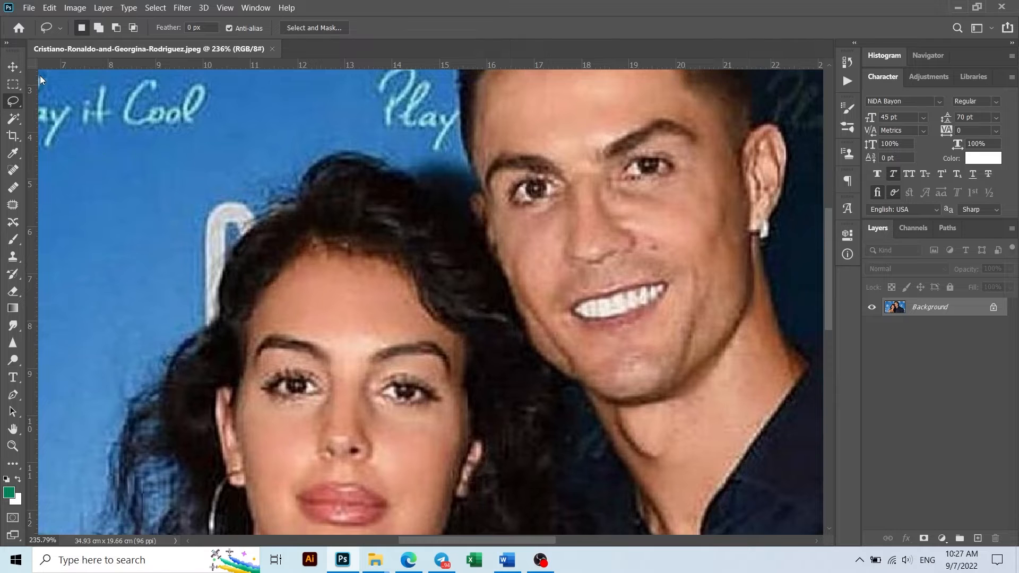
{"action": "mouse_move", "coordinate": [639, 401]}
{"action": "left_mouse_down"}
{"action": "mouse_move", "coordinate": [531, 433]}
{"action": "mouse_move", "coordinate": [546, 383]}
{"action": "left_mouse_up"}
{"action": "scroll", "coordinate": [534, 397], "scroll_direction": "down", "scroll_amount": 5}
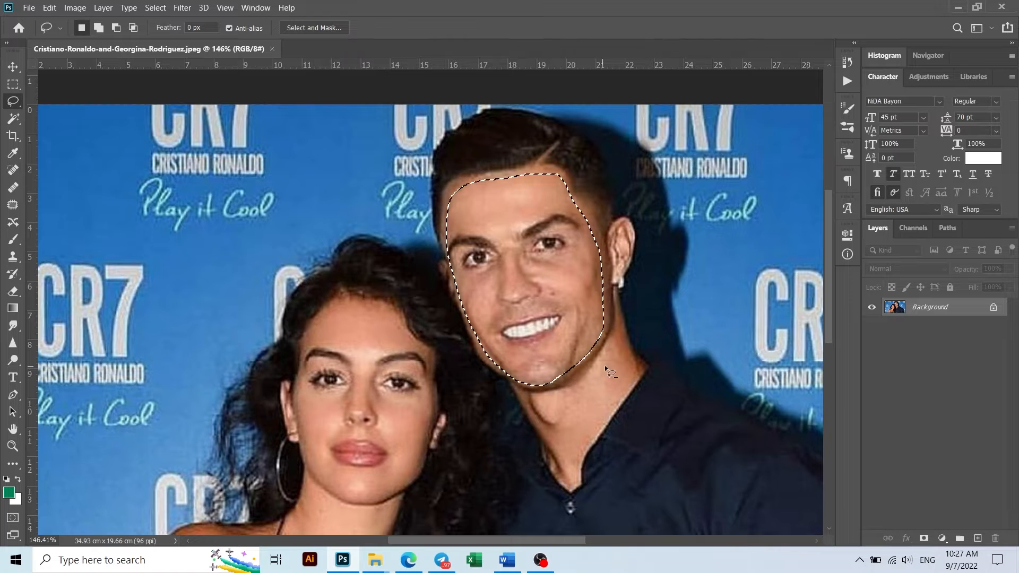
{"action": "scroll", "coordinate": [607, 371], "scroll_direction": "down", "scroll_amount": 3}
{"action": "key", "text": "ctrl+j"}
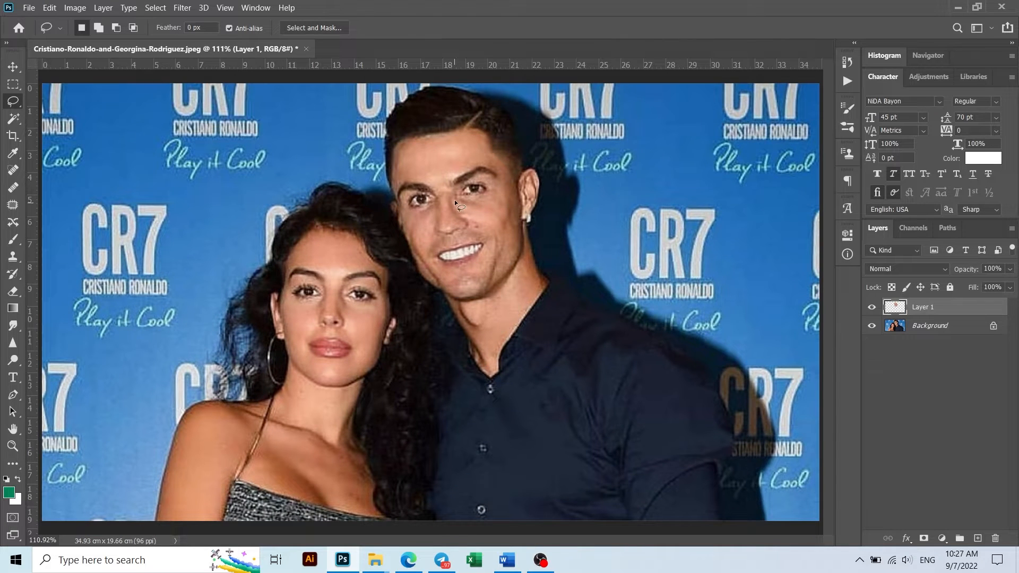
Place the copied face over the woman's face, mirroring and tilting it to match her head, and scale it to about 94%.
{"action": "left_click_drag", "start_coordinate": [422, 225], "coordinate": [344, 285]}
{"action": "right_click", "coordinate": [245, 304]}
{"action": "left_click", "coordinate": [286, 526]}
{"action": "left_click_drag", "start_coordinate": [403, 392], "coordinate": [392, 366]}
{"action": "left_click_drag", "start_coordinate": [319, 318], "coordinate": [327, 330]}
{"action": "left_click_drag", "start_coordinate": [412, 396], "coordinate": [355, 348]}
{"action": "scroll", "coordinate": [407, 384], "scroll_direction": "down", "scroll_amount": 3}
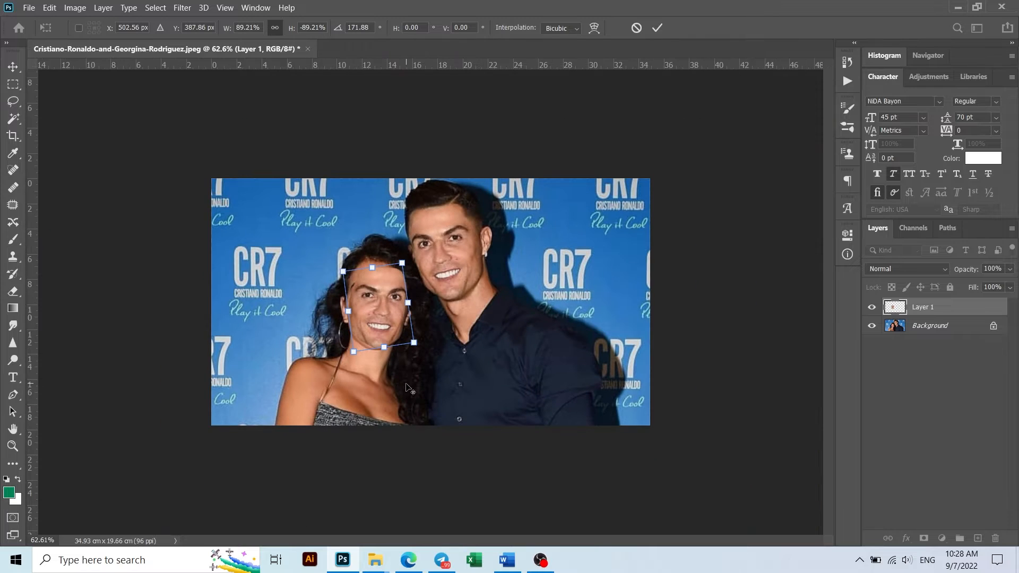
{"action": "key", "text": "alt+space"}
{"action": "key", "text": "Escape"}
{"action": "scroll", "coordinate": [365, 329], "scroll_direction": "up", "scroll_amount": 3}
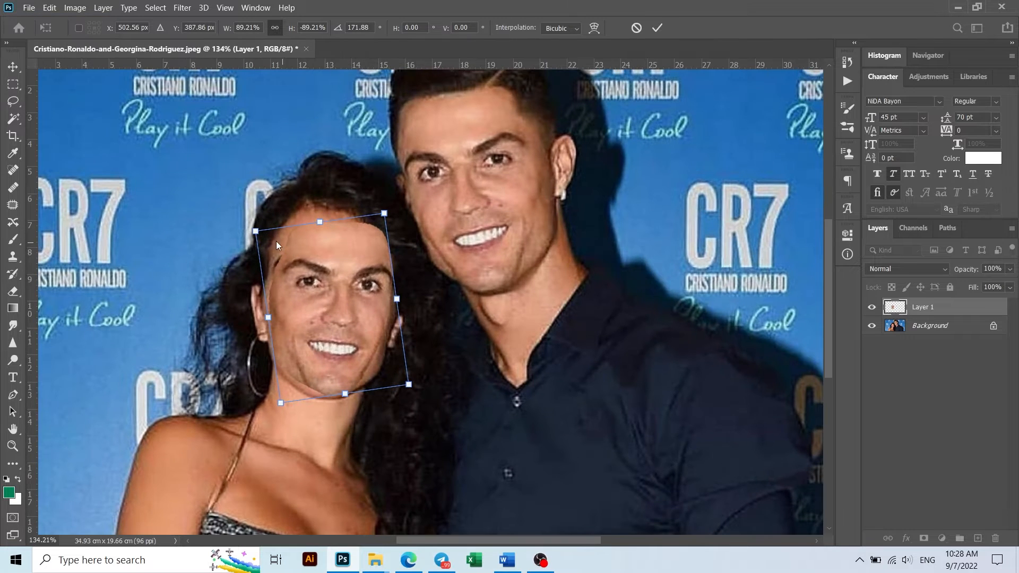
{"action": "left_click_drag", "start_coordinate": [254, 234], "coordinate": [259, 212]}
{"action": "scroll", "coordinate": [371, 332], "scroll_direction": "down", "scroll_amount": 3}
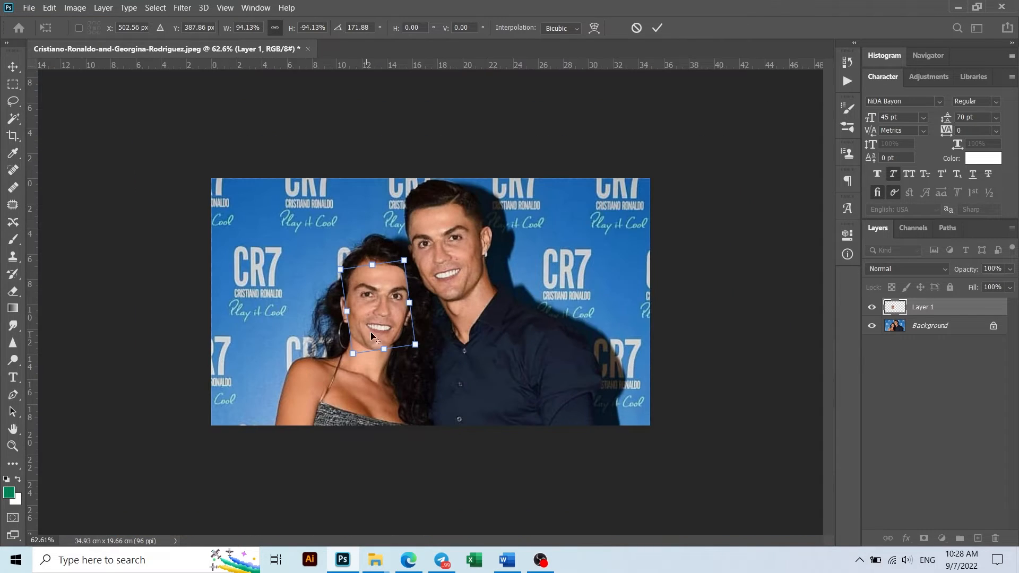
{"action": "left_click", "coordinate": [659, 27]}
Duplicate the Background layer and load Layer 1's outline as a selection, with Layer 1 and the original Background hidden.
{"action": "scroll", "coordinate": [671, 380], "scroll_direction": "down", "scroll_amount": 2}
{"action": "scroll", "coordinate": [378, 292], "scroll_direction": "up", "scroll_amount": 5}
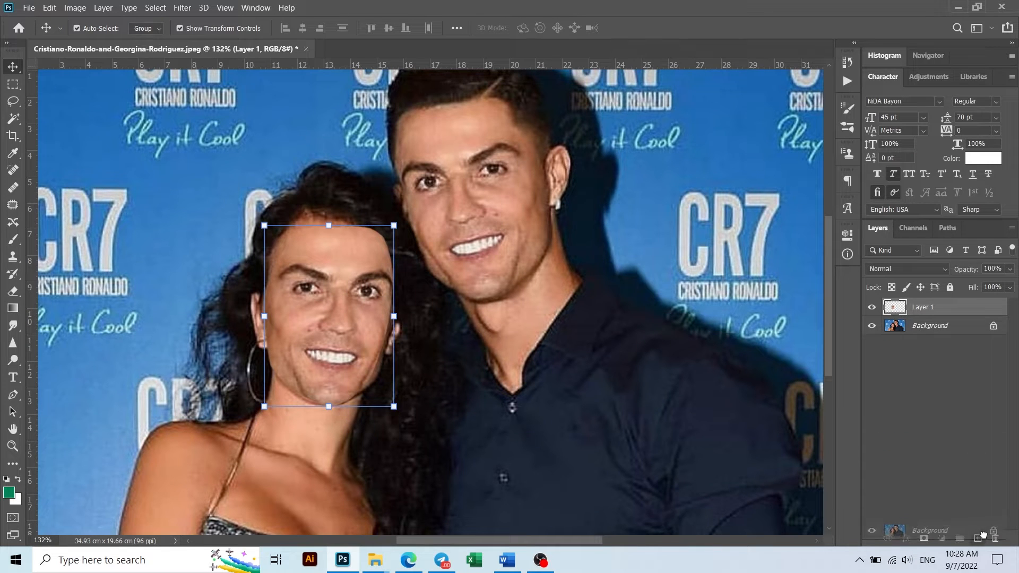
{"action": "left_click_drag", "start_coordinate": [984, 535], "coordinate": [980, 538]}
{"action": "left_click", "coordinate": [872, 307], "text": "alt"}
{"action": "left_click", "coordinate": [872, 307], "text": "alt"}
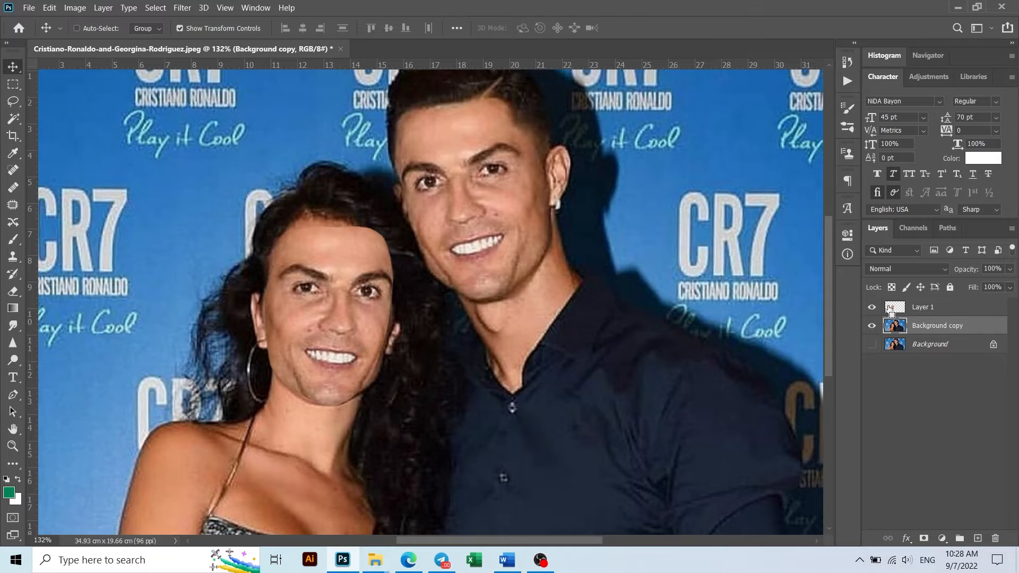
{"action": "left_click", "coordinate": [872, 307]}
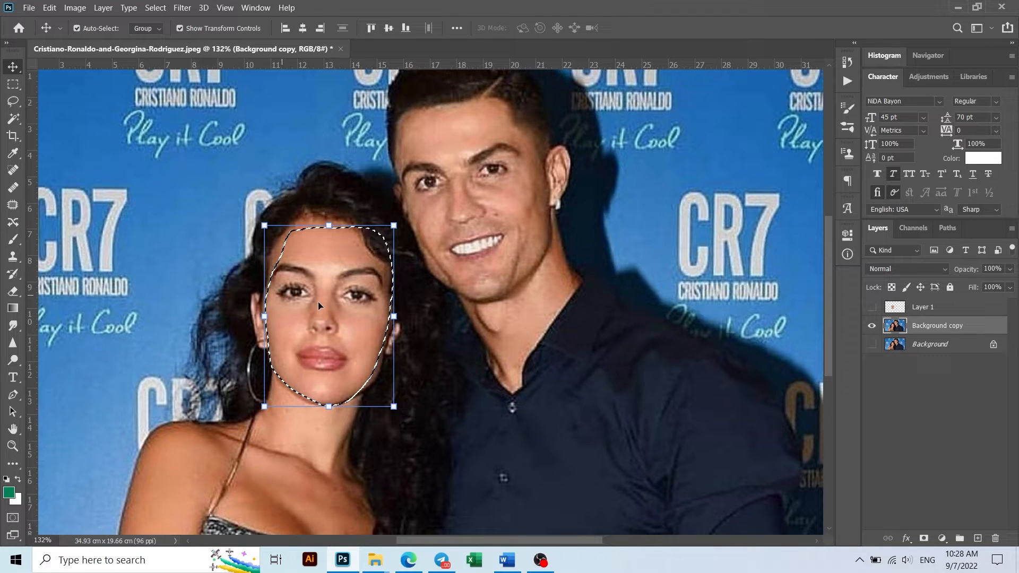
Contract the face selection by 5 pixels and delete the woman's face from the Background copy layer.
{"action": "left_click", "coordinate": [157, 9]}
{"action": "mouse_move", "coordinate": [170, 184]}
{"action": "left_click", "coordinate": [303, 230]}
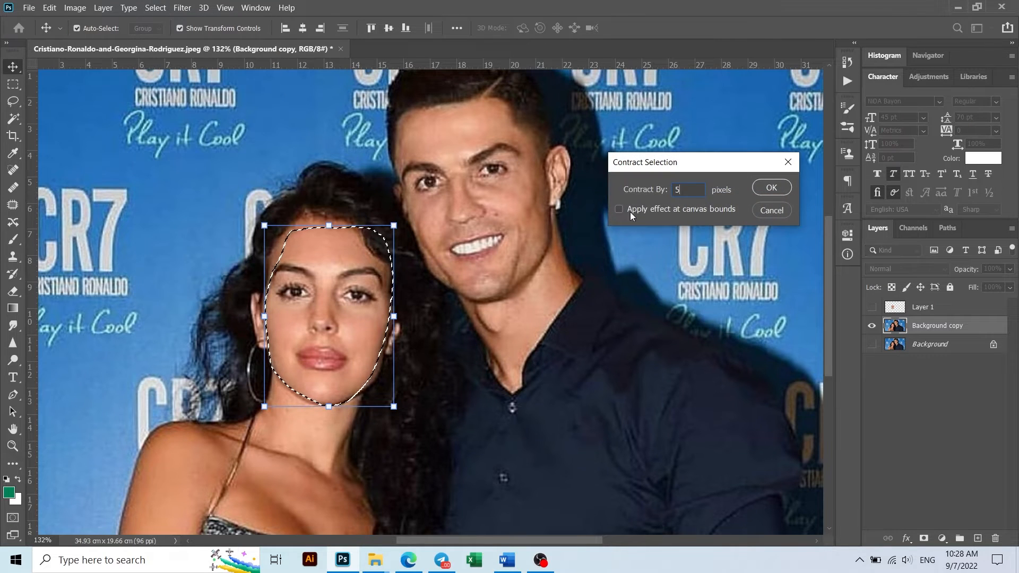
{"action": "key", "text": "Return"}
{"action": "key", "text": "Delete"}
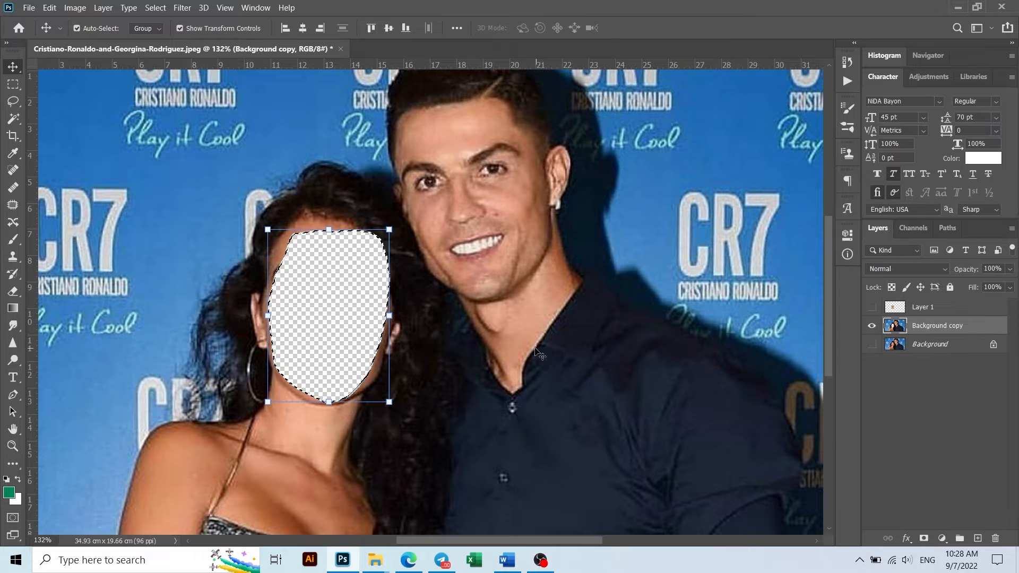
Show Layer 1 again and combine it with the Background copy using Auto-Blend Layers.
{"action": "left_click", "coordinate": [871, 307]}
{"action": "left_click", "coordinate": [911, 311], "text": "shift"}
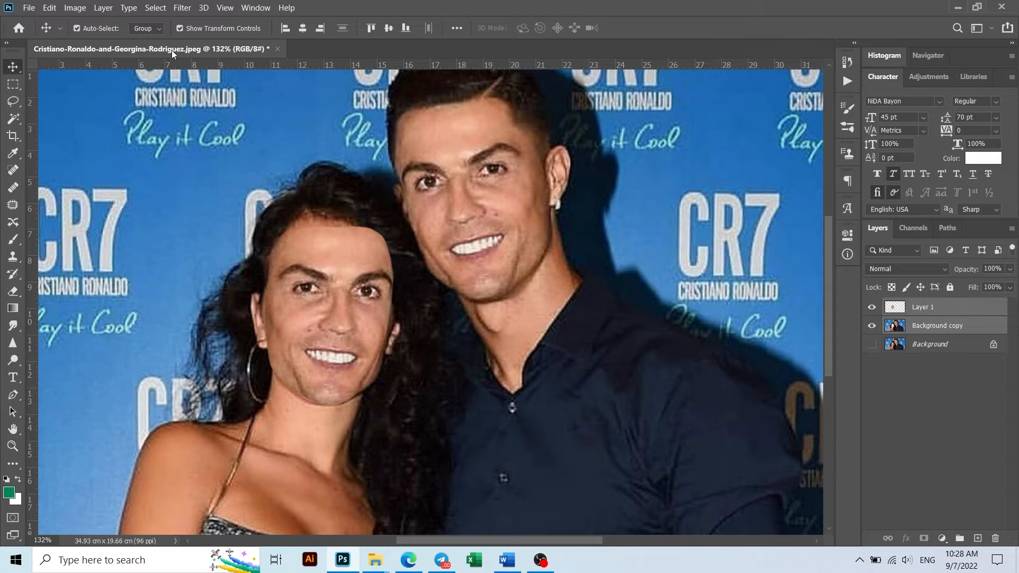
{"action": "left_click", "coordinate": [49, 7]}
{"action": "left_click", "coordinate": [79, 322]}
{"action": "left_click", "coordinate": [764, 161]}
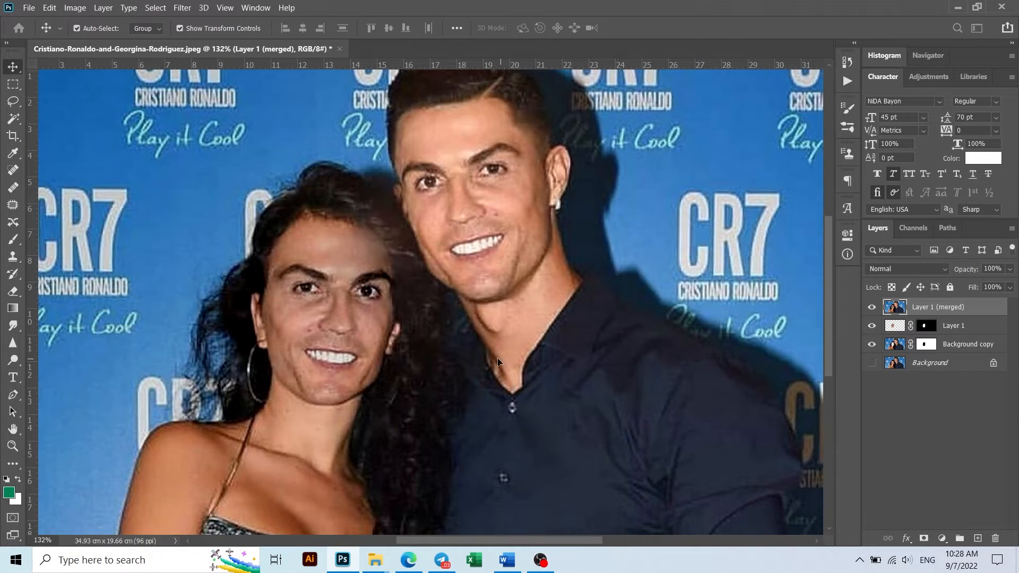
Group the merged layer with the two masked face-swap layers and make the original Background visible again.
{"action": "scroll", "coordinate": [772, 315], "scroll_direction": "down", "scroll_amount": 3}
{"action": "key", "text": "ctrl+alt+a"}
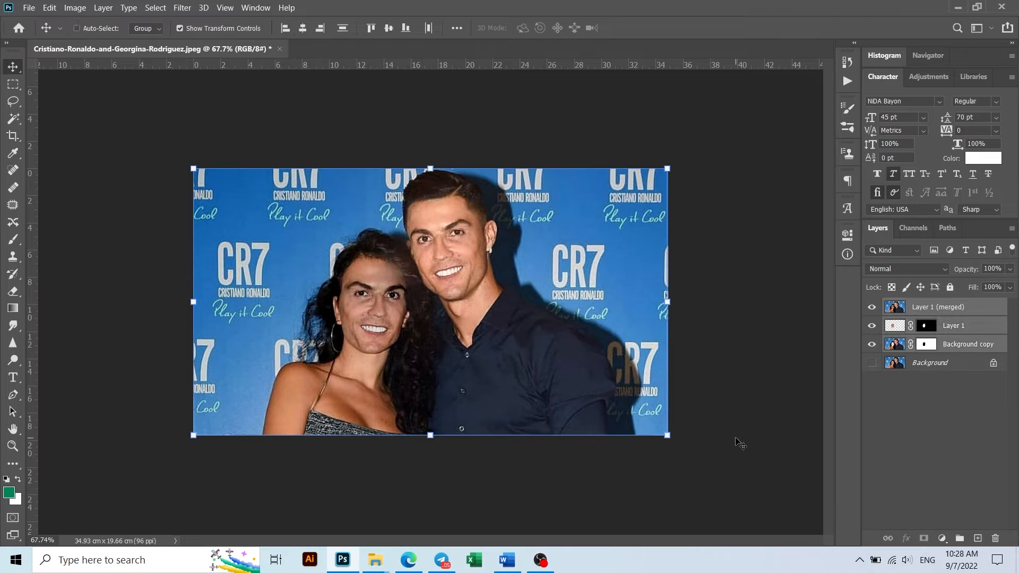
{"action": "key", "text": "ctrl+g"}
{"action": "left_click", "coordinate": [871, 313]}
{"action": "left_click", "coordinate": [872, 312]}
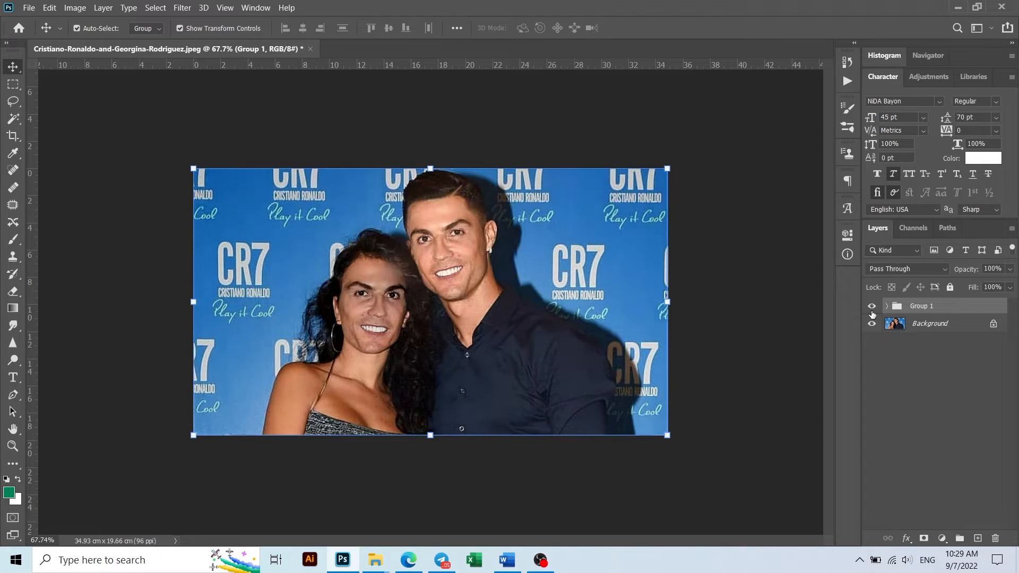
Delete the group holding the blended face swap, leaving only the original Background layer.
{"action": "scroll", "coordinate": [425, 320], "scroll_direction": "down", "scroll_amount": 4}
{"action": "scroll", "coordinate": [358, 239], "scroll_direction": "up", "scroll_amount": 3}
{"action": "scroll", "coordinate": [546, 352], "scroll_direction": "down", "scroll_amount": 2}
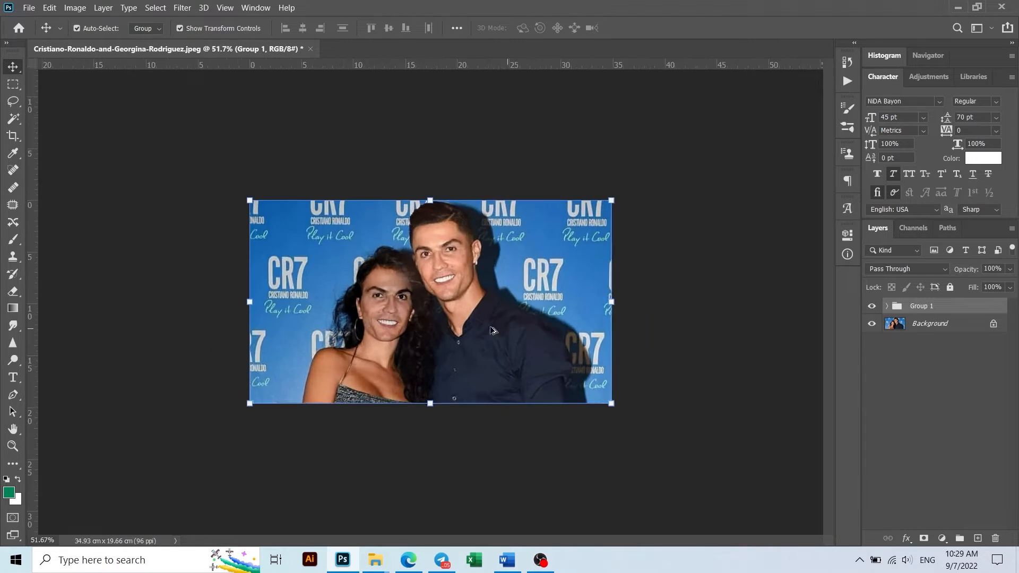
{"action": "scroll", "coordinate": [422, 321], "scroll_direction": "up", "scroll_amount": 4}
{"action": "left_click_drag", "start_coordinate": [998, 538], "coordinate": [996, 538]}
{"action": "scroll", "coordinate": [363, 329], "scroll_direction": "up", "scroll_amount": 2}
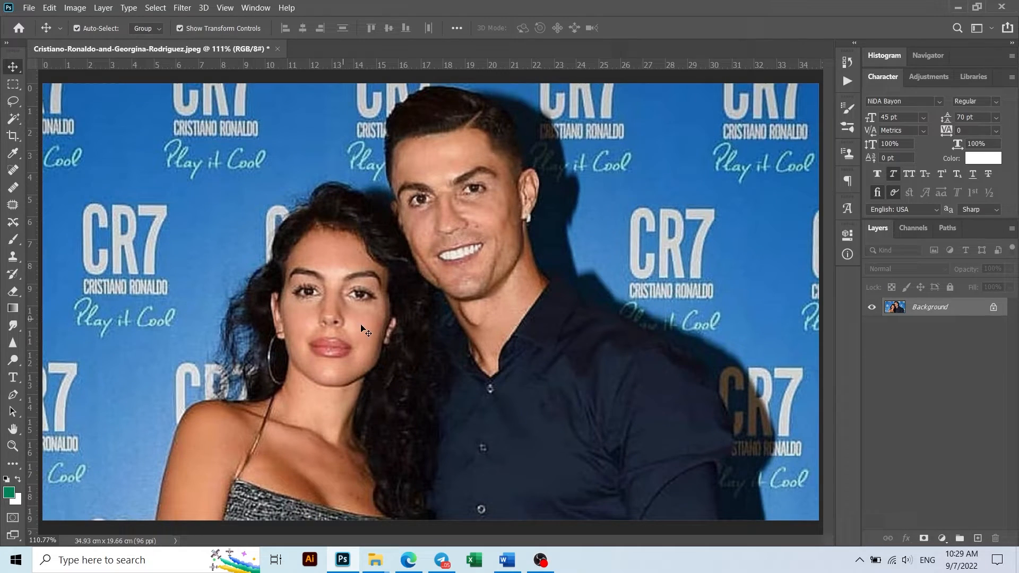
Switch to Edge and search Google Images for Messi.
{"action": "left_click", "coordinate": [406, 561]}
{"action": "left_click", "coordinate": [79, 11]}
{"action": "double_click", "coordinate": [133, 64]}
{"action": "type", "text": "Mess"}
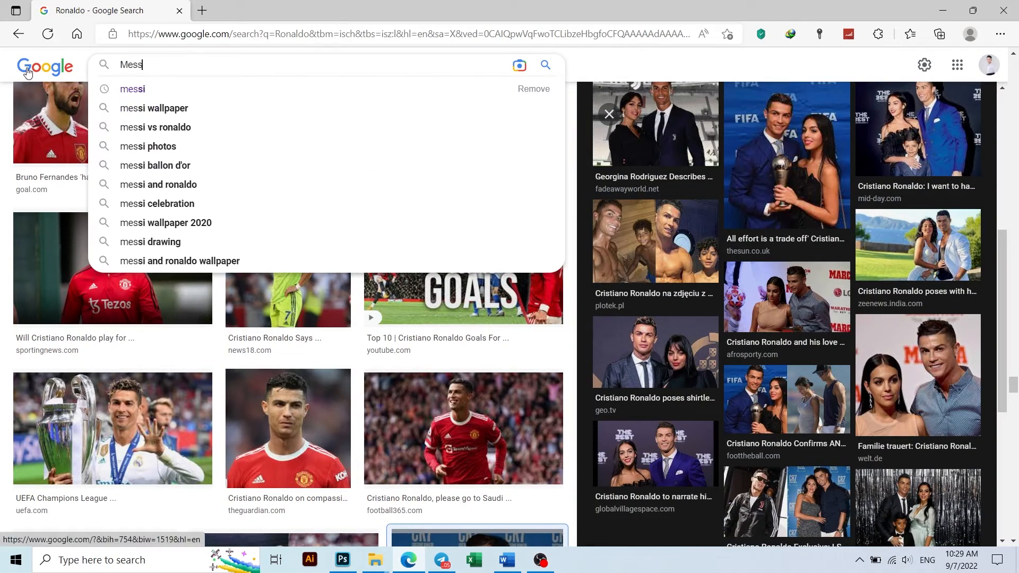
{"action": "type", "text": "i"}
{"action": "key", "text": "Return"}
Preview the Sporting News photo of Messi in the navy PSG shirt and check it against the couple photo in Photoshop.
{"action": "key", "text": "alt+Tab"}
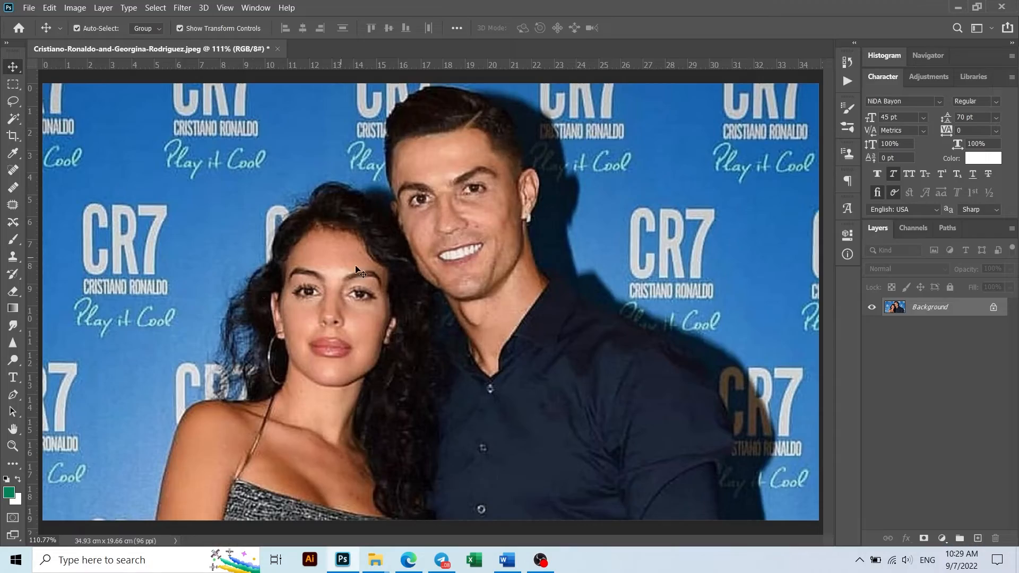
{"action": "key", "text": "alt+Tab"}
{"action": "left_click", "coordinate": [833, 193]}
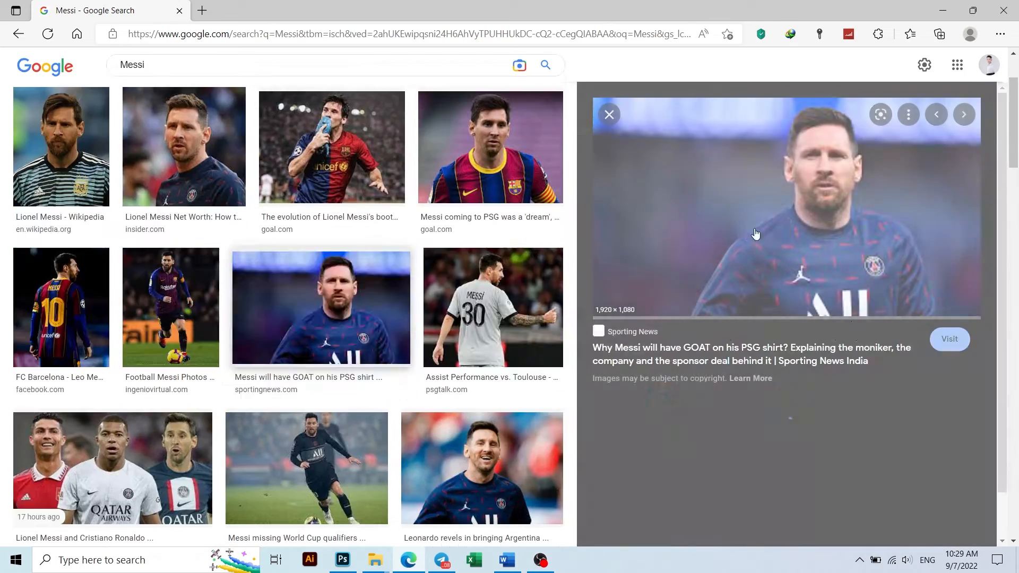
{"action": "key", "text": "alt+Tab"}
{"action": "key", "text": "alt+Tab"}
Copy the previewed Messi image, paste it into the couple photo's document in Photoshop and shift it left over the couple.
{"action": "right_click", "coordinate": [829, 194]}
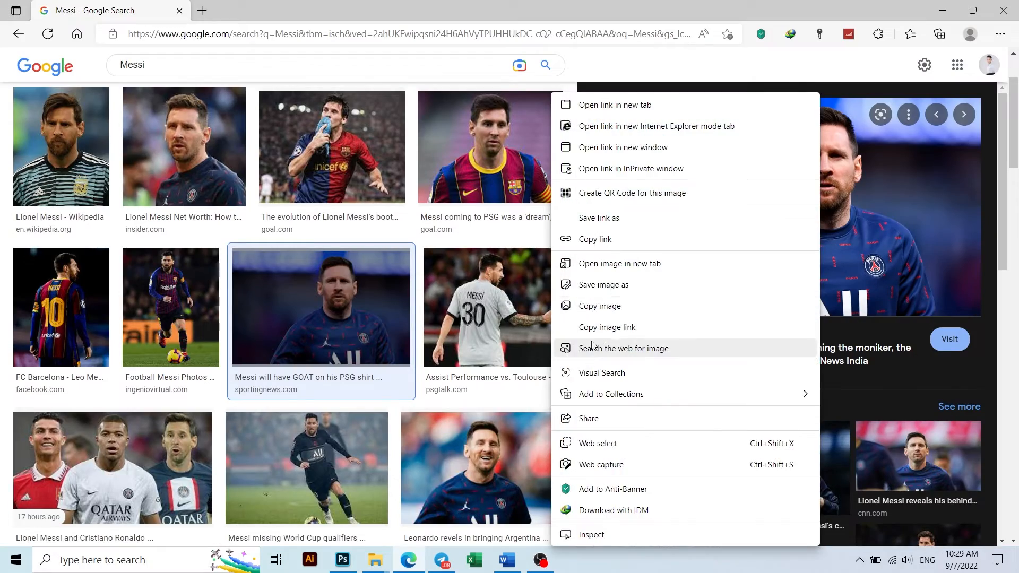
{"action": "left_click", "coordinate": [602, 307]}
{"action": "key", "text": "alt+Tab"}
{"action": "key", "text": "ctrl+v"}
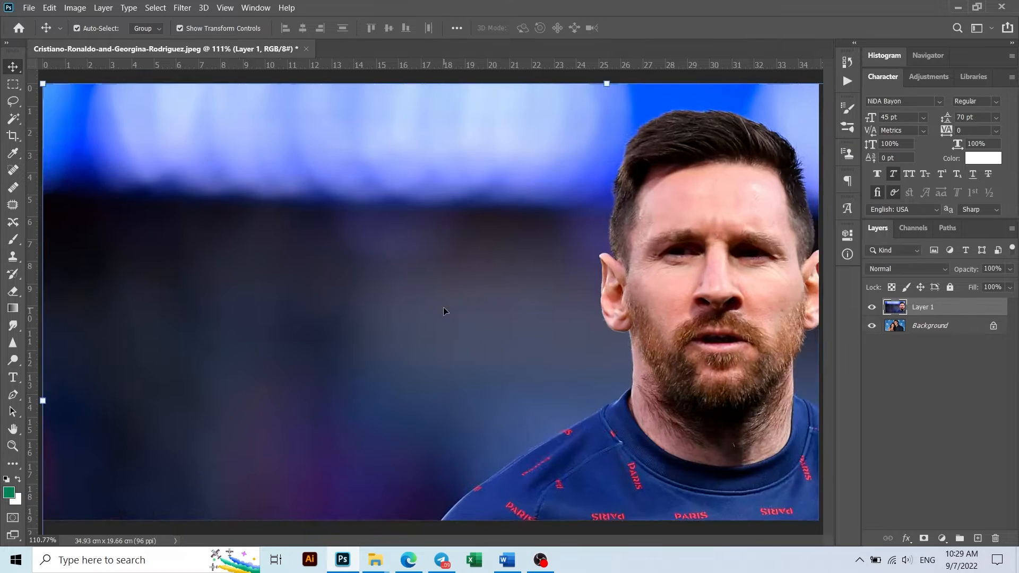
{"action": "scroll", "coordinate": [444, 307], "scroll_direction": "down", "scroll_amount": 2}
{"action": "scroll", "coordinate": [398, 295], "scroll_direction": "up", "scroll_amount": 2}
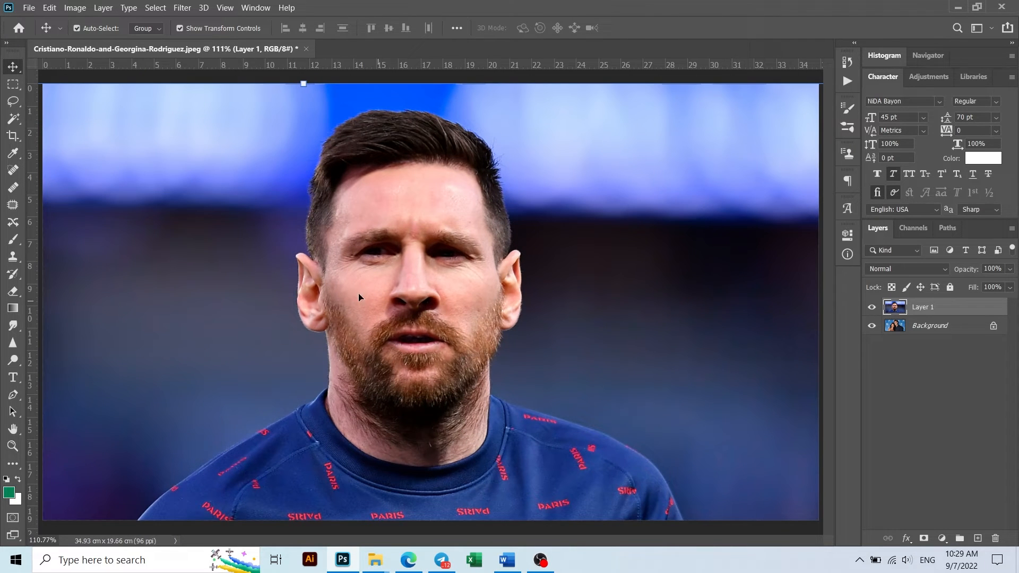
Lasso Messi's face, copy it onto its own layer and delete the full Messi photo layer.
{"action": "left_click", "coordinate": [15, 104]}
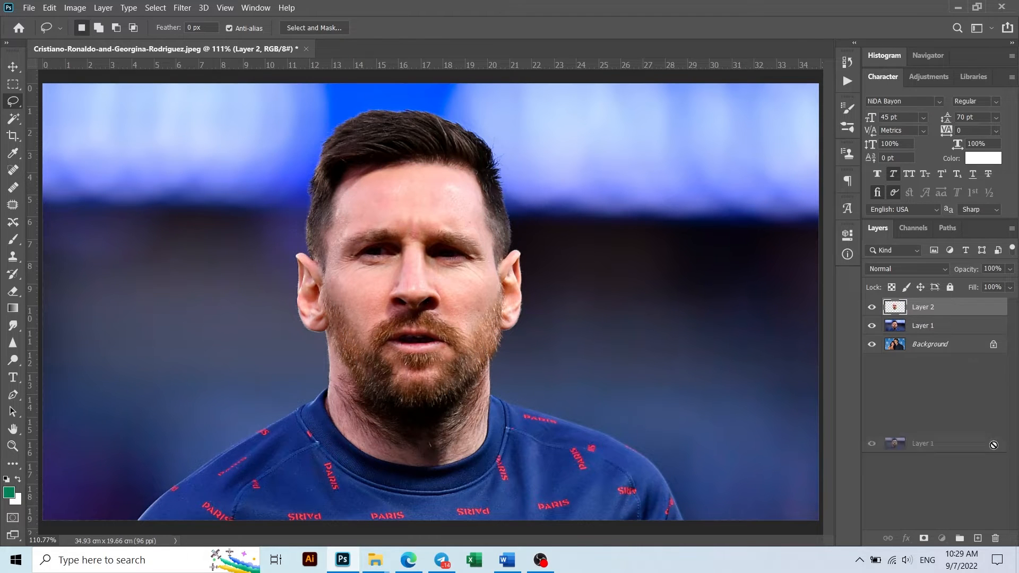
{"action": "left_click_drag", "start_coordinate": [994, 444], "coordinate": [995, 538]}
{"action": "scroll", "coordinate": [470, 301], "scroll_direction": "up", "scroll_amount": 4}
Scale Messi's face to about 62%, rotate it about 3.4° and place it over the woman's face.
{"action": "key", "text": "v"}
{"action": "left_click_drag", "start_coordinate": [510, 278], "coordinate": [399, 281]}
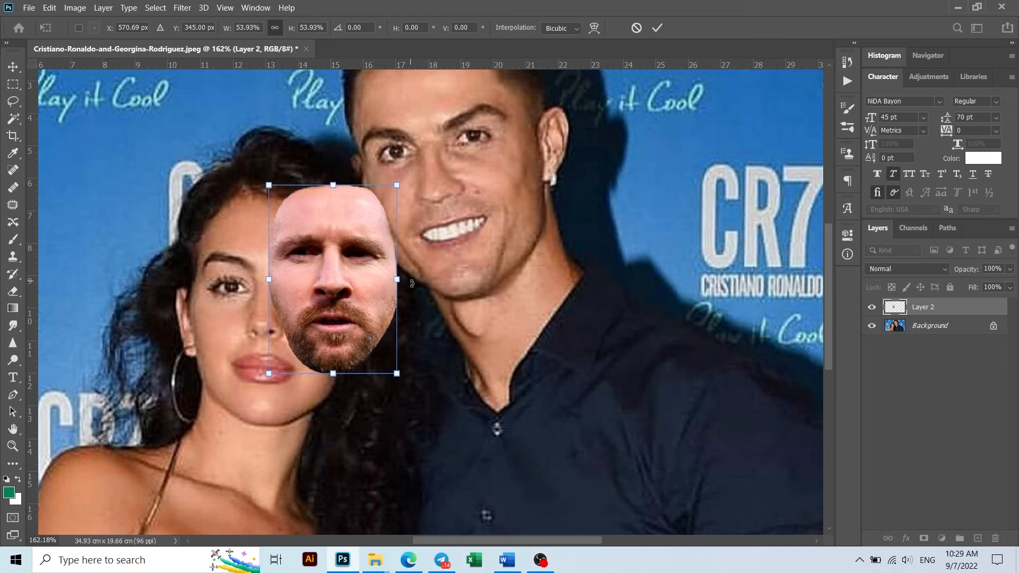
{"action": "left_click_drag", "start_coordinate": [323, 273], "coordinate": [259, 302]}
{"action": "left_click_drag", "start_coordinate": [332, 404], "coordinate": [342, 418]}
{"action": "left_click_drag", "start_coordinate": [350, 419], "coordinate": [344, 425]}
{"action": "left_click_drag", "start_coordinate": [288, 362], "coordinate": [292, 367]}
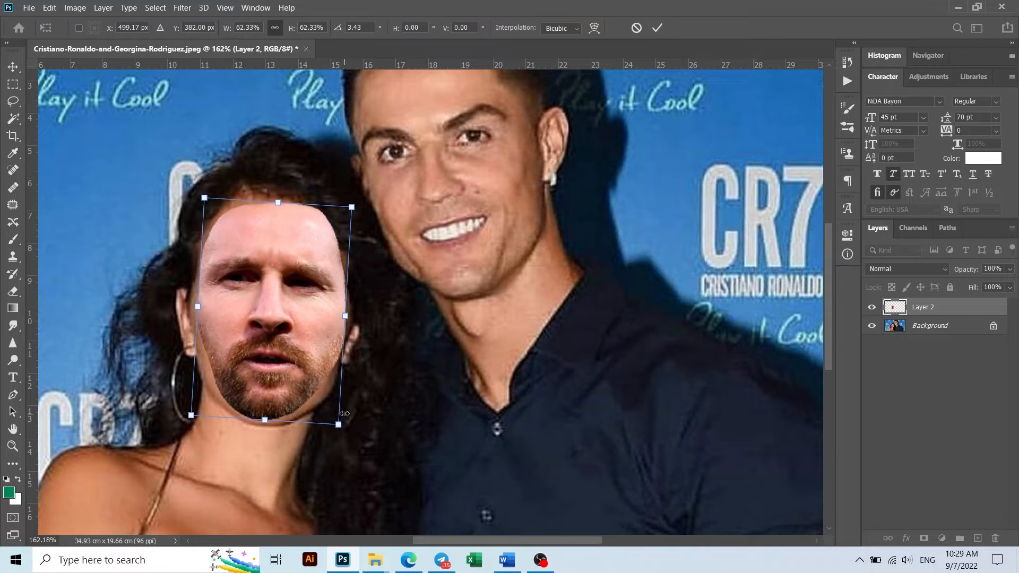
Fine-tune the size of Messi's face to fit the woman's, rotate it to about 4.5° and commit the transform.
{"action": "left_click_drag", "start_coordinate": [344, 414], "coordinate": [348, 419]}
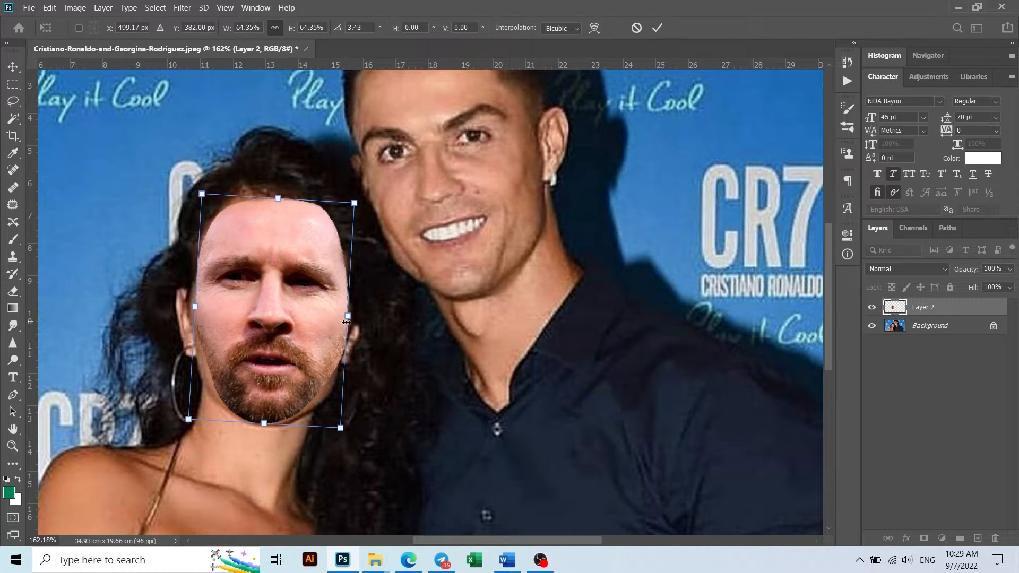
{"action": "left_click_drag", "start_coordinate": [346, 322], "coordinate": [344, 316]}
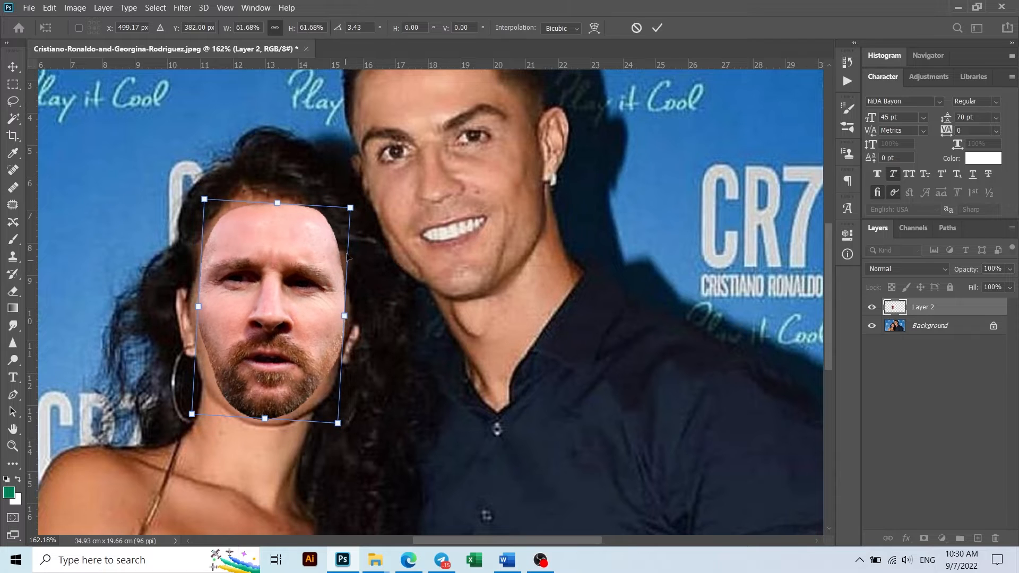
{"action": "left_click_drag", "start_coordinate": [367, 196], "coordinate": [370, 199]}
{"action": "scroll", "coordinate": [393, 242], "scroll_direction": "down", "scroll_amount": 9}
{"action": "scroll", "coordinate": [378, 322], "scroll_direction": "up", "scroll_amount": 6}
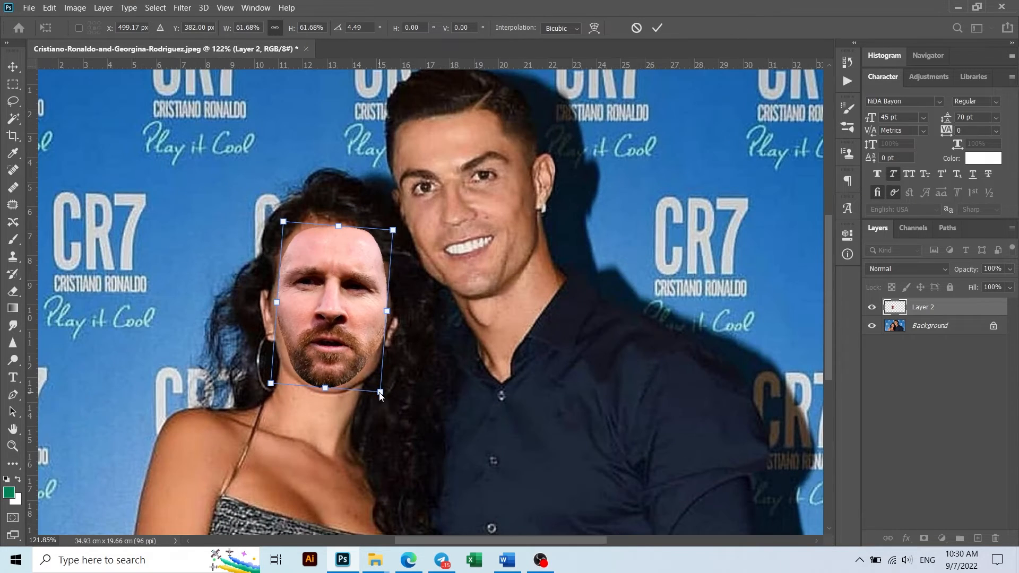
{"action": "left_click_drag", "start_coordinate": [380, 393], "coordinate": [385, 399]}
{"action": "key", "text": "Return"}
{"action": "scroll", "coordinate": [382, 324], "scroll_direction": "up", "scroll_amount": 1}
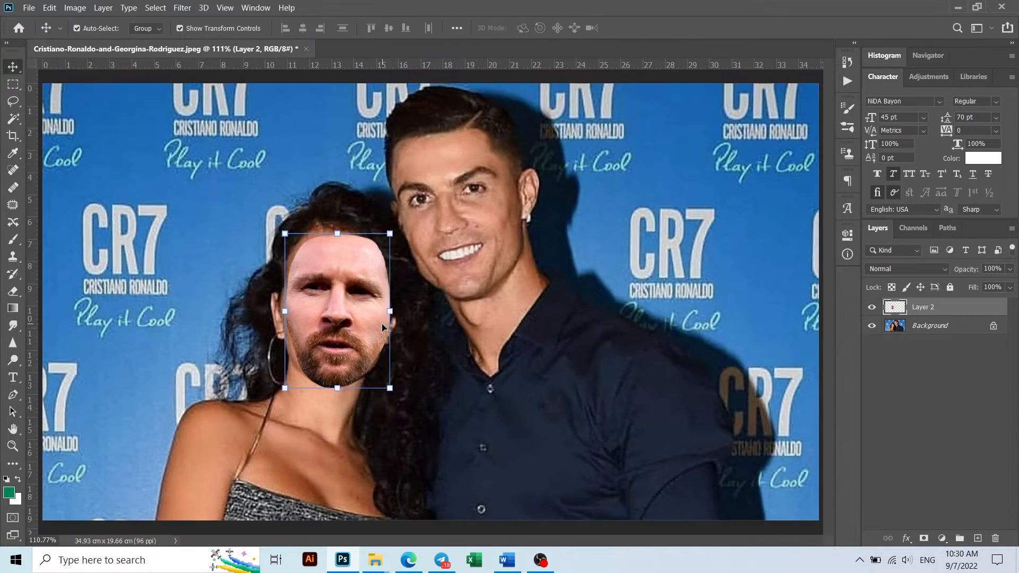
Lasso the inner area of Messi's face and mask Layer 2 to that selection.
{"action": "scroll", "coordinate": [381, 323], "scroll_direction": "up", "scroll_amount": 2}
{"action": "scroll", "coordinate": [379, 332], "scroll_direction": "up", "scroll_amount": 1}
{"action": "key", "text": "l"}
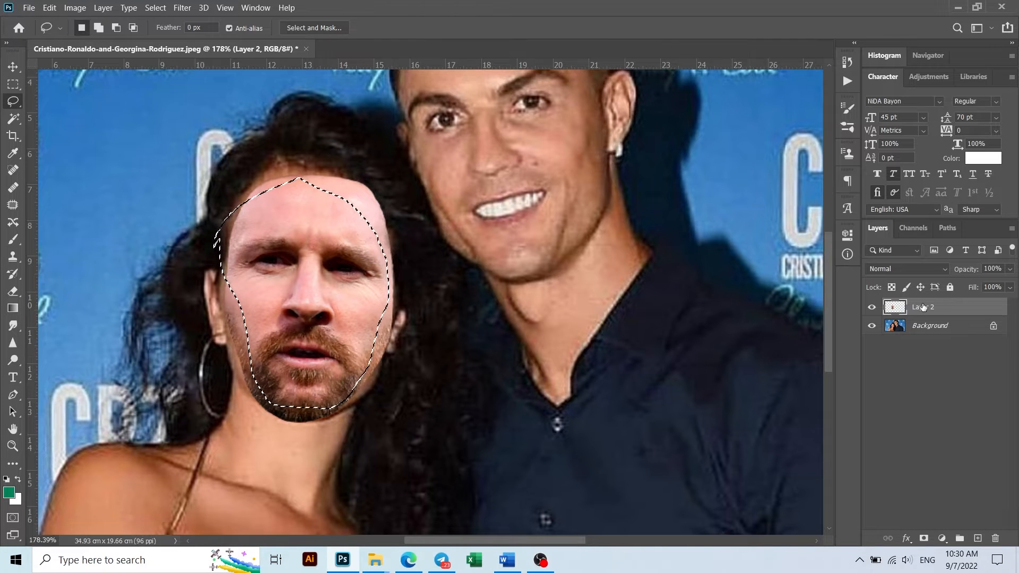
{"action": "left_click", "coordinate": [924, 538]}
{"action": "scroll", "coordinate": [337, 273], "scroll_direction": "down", "scroll_amount": 3}
{"action": "scroll", "coordinate": [159, 255], "scroll_direction": "up", "scroll_amount": 2}
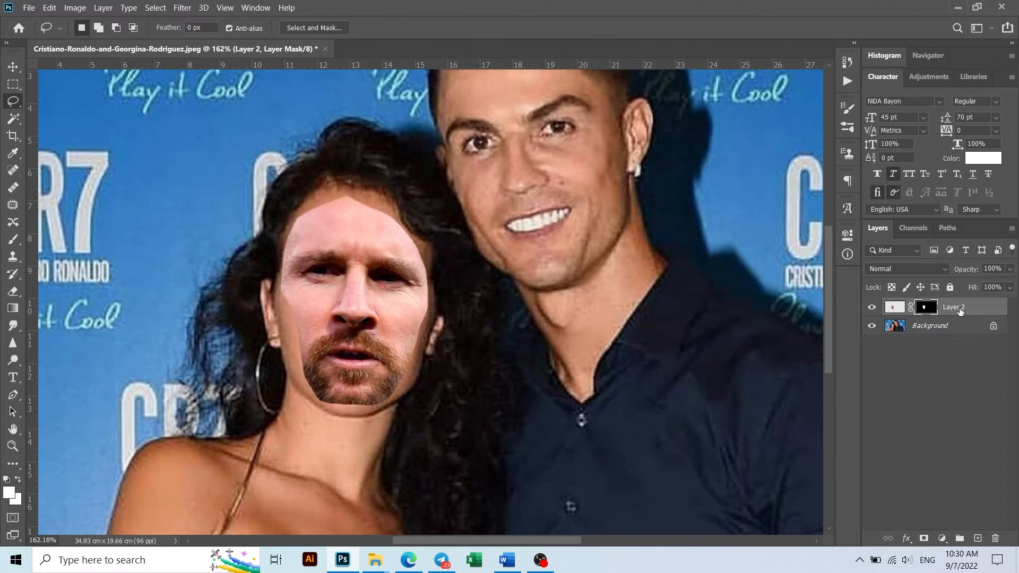
Make the masked trim on Layer 2 permanent so the face is a plain pixel layer without a mask.
{"action": "right_click", "coordinate": [962, 310]}
{"action": "left_click", "coordinate": [828, 172]}
{"action": "right_click", "coordinate": [922, 310]}
{"action": "left_click", "coordinate": [785, 235]}
{"action": "scroll", "coordinate": [444, 317], "scroll_direction": "down", "scroll_amount": 2}
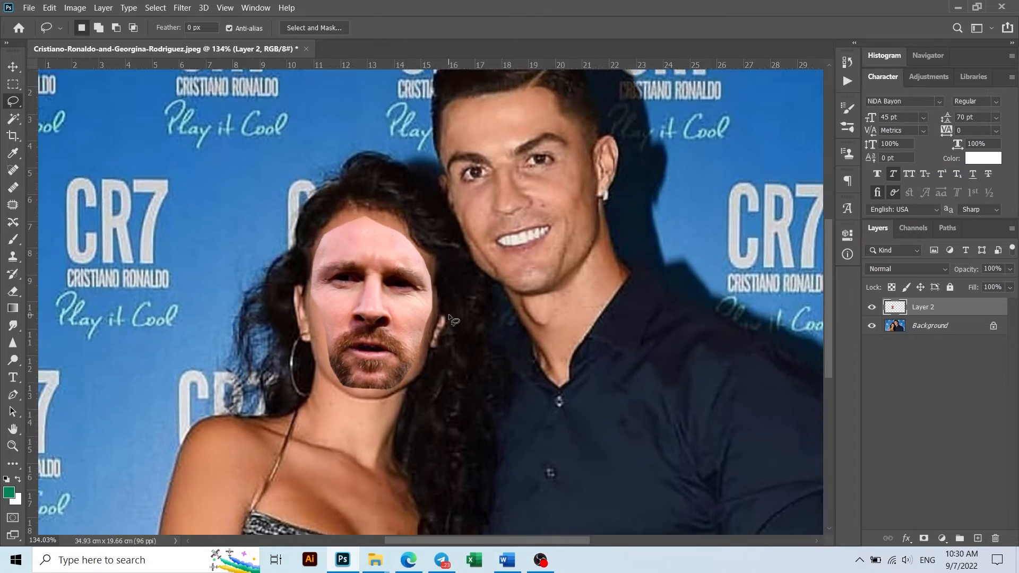
Nudge the trimmed Messi face into place over the woman's face and enlarge it slightly.
{"action": "scroll", "coordinate": [445, 318], "scroll_direction": "up", "scroll_amount": 4}
{"action": "key", "text": "v"}
{"action": "left_click_drag", "start_coordinate": [325, 285], "coordinate": [325, 286]}
{"action": "key", "text": "ctrl+0"}
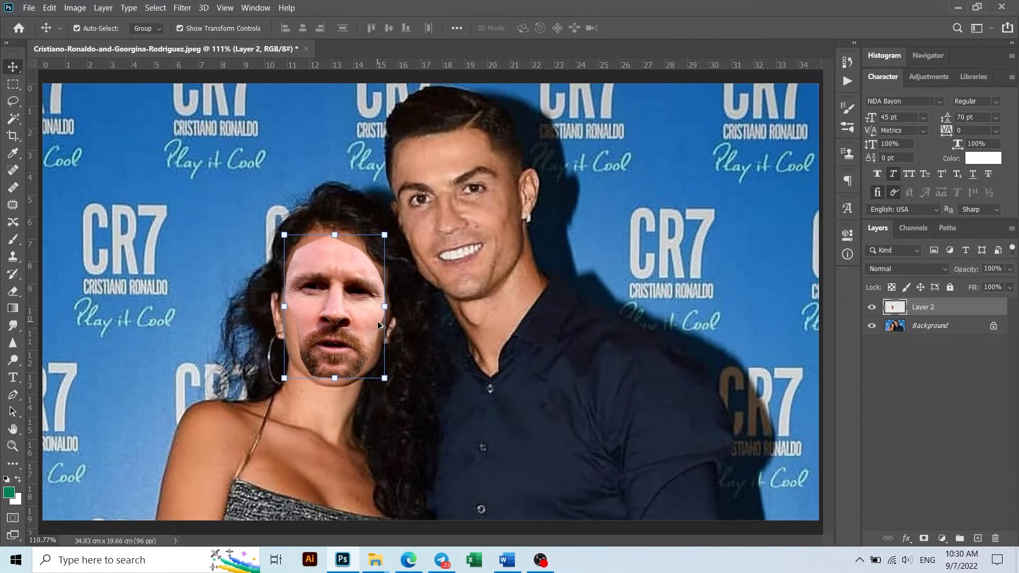
{"action": "left_click_drag", "start_coordinate": [385, 377], "coordinate": [387, 380]}
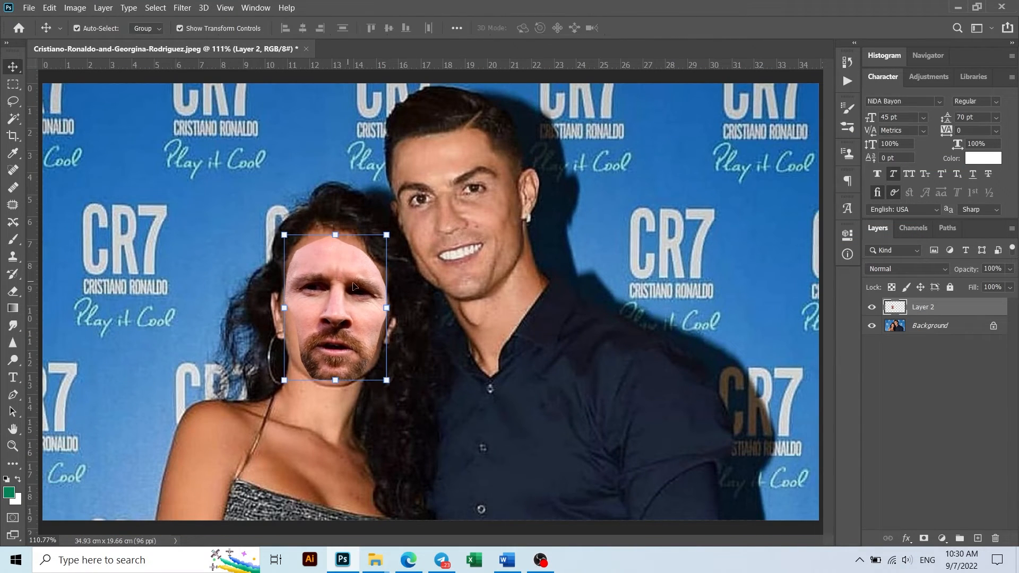
Duplicate the Background layer, load the outline of Layer 2 as a selection and show only the Background copy.
{"action": "left_click_drag", "start_coordinate": [978, 540], "coordinate": [977, 539]}
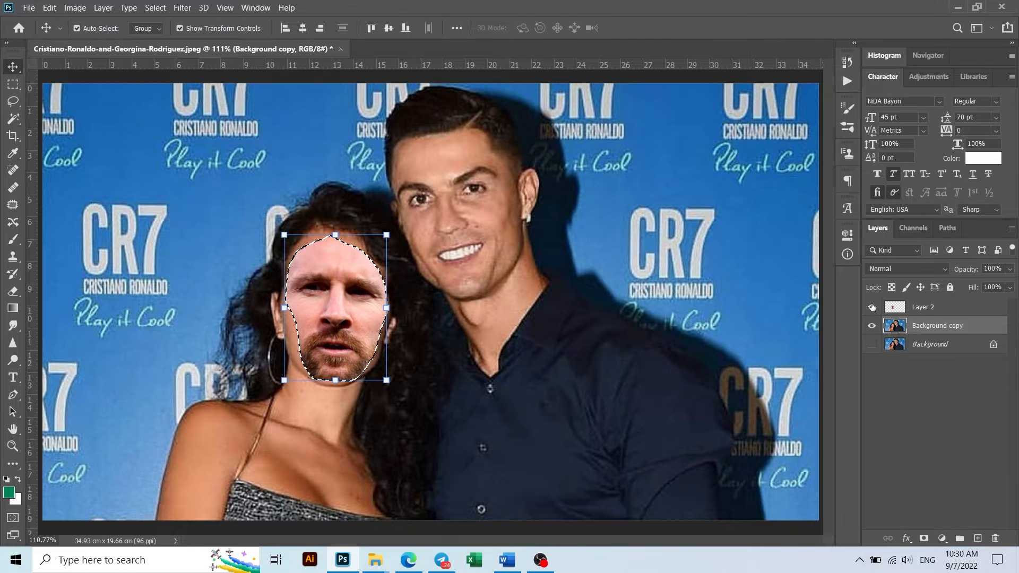
{"action": "left_click", "coordinate": [871, 326], "text": "alt"}
{"action": "left_click", "coordinate": [155, 7]}
{"action": "mouse_move", "coordinate": [166, 185]}
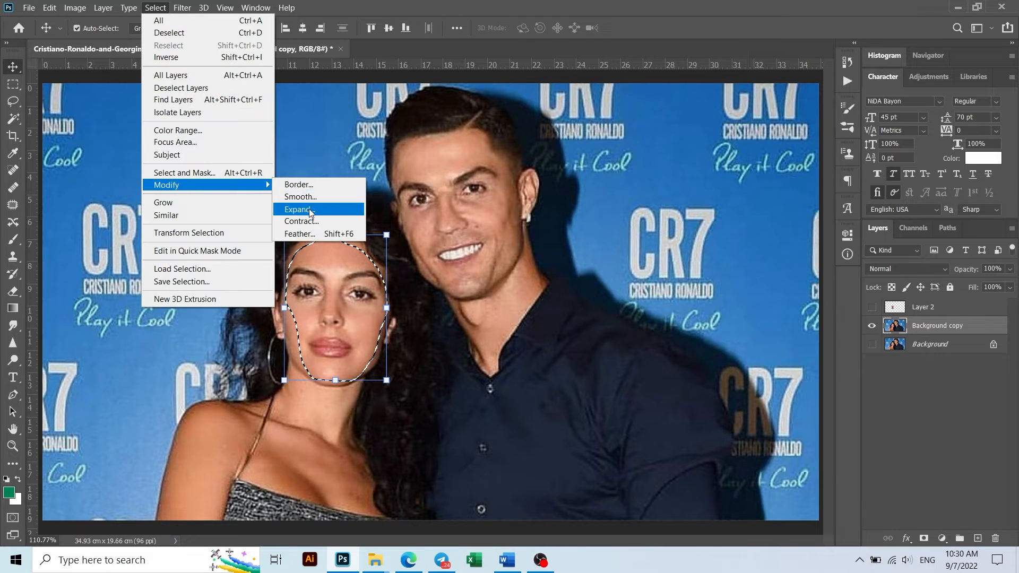
{"action": "left_click", "coordinate": [297, 210]}
{"action": "left_click", "coordinate": [575, 194]}
Contract the face selection by 5 pixels and delete the woman's face from the Background copy.
{"action": "left_click", "coordinate": [156, 7]}
{"action": "left_click", "coordinate": [297, 223]}
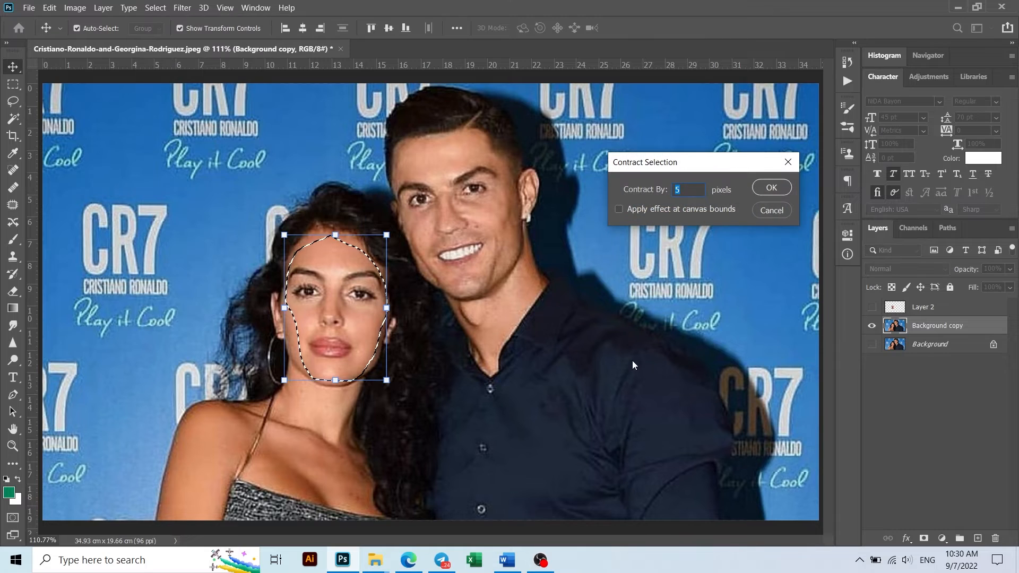
{"action": "key", "text": "Return"}
{"action": "key", "text": "Delete"}
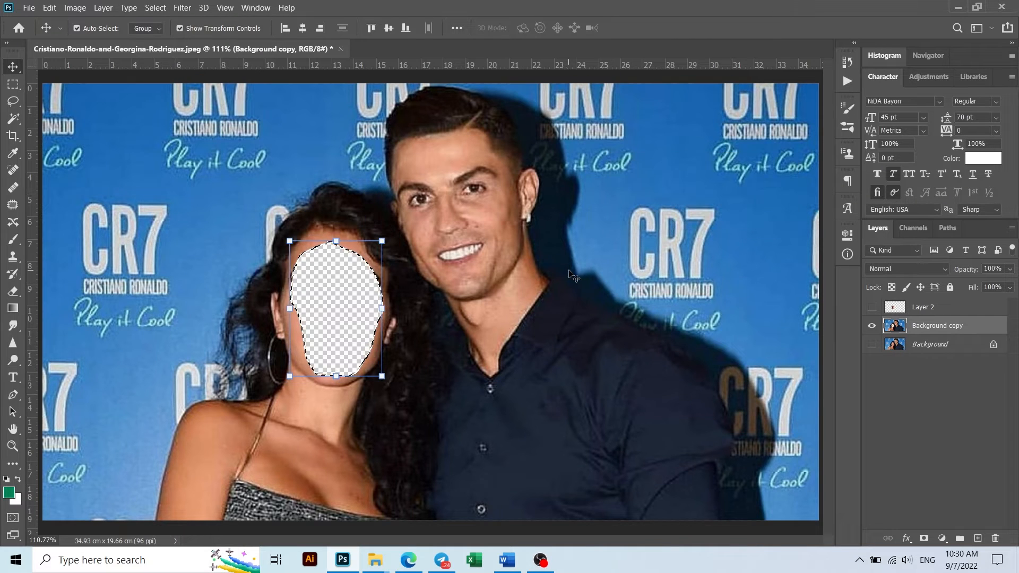
Deselect, show Layer 2 and auto-blend it with the Background copy using Panorama, Seamless Tones and Colors, and Content Aware Fill Transparent Areas.
{"action": "key", "text": "ctrl+d"}
{"action": "left_click", "coordinate": [872, 307]}
{"action": "left_click", "coordinate": [931, 307], "text": "ctrl"}
{"action": "right_click", "coordinate": [932, 307]}
{"action": "left_click", "coordinate": [49, 8]}
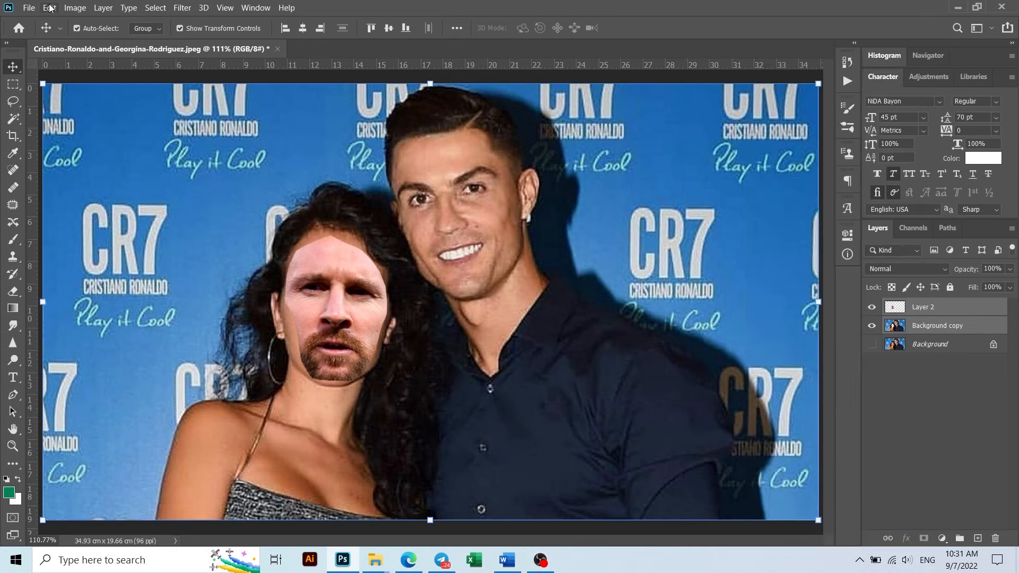
{"action": "left_click", "coordinate": [49, 7]}
{"action": "left_click", "coordinate": [88, 319]}
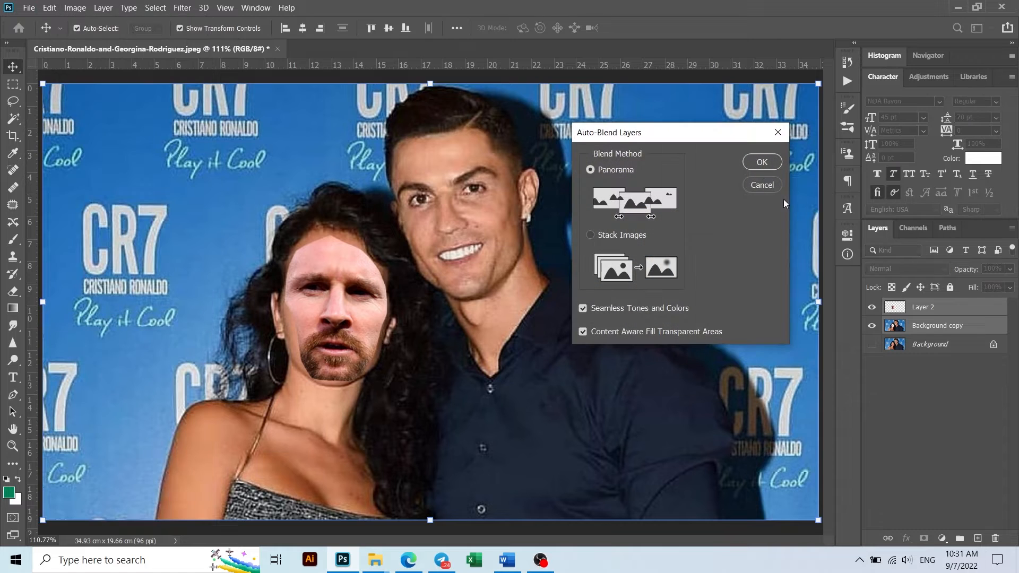
{"action": "left_click", "coordinate": [763, 162]}
{"action": "scroll", "coordinate": [637, 256], "scroll_direction": "up", "scroll_amount": 1}
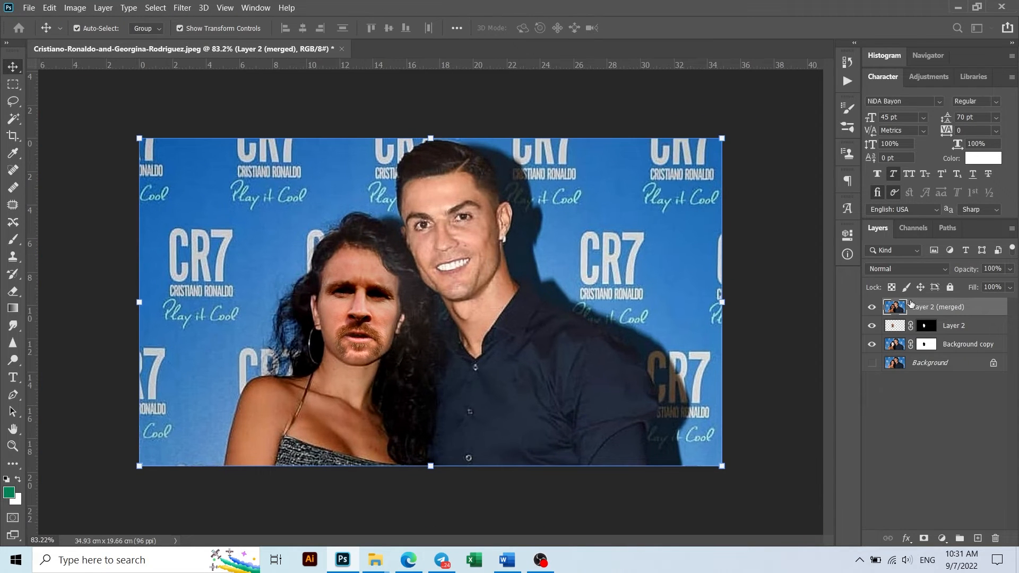
Group the merged layer with Layer 2 and the Background copy.
{"action": "left_click", "coordinate": [962, 348], "text": "shift"}
{"action": "key", "text": "ctrl+g"}
{"action": "scroll", "coordinate": [527, 310], "scroll_direction": "down", "scroll_amount": 2}
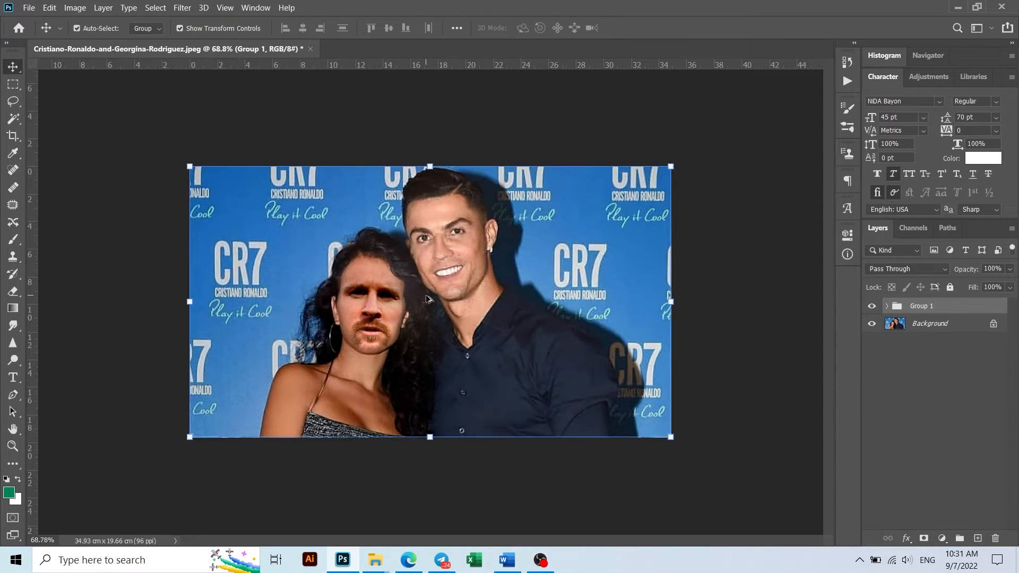
Compare the blended face swap with the original photo by hiding and showing the group.
{"action": "scroll", "coordinate": [527, 310], "scroll_direction": "up", "scroll_amount": 3}
{"action": "left_click", "coordinate": [873, 308]}
{"action": "left_click", "coordinate": [872, 308]}
{"action": "scroll", "coordinate": [546, 291], "scroll_direction": "down", "scroll_amount": 3}
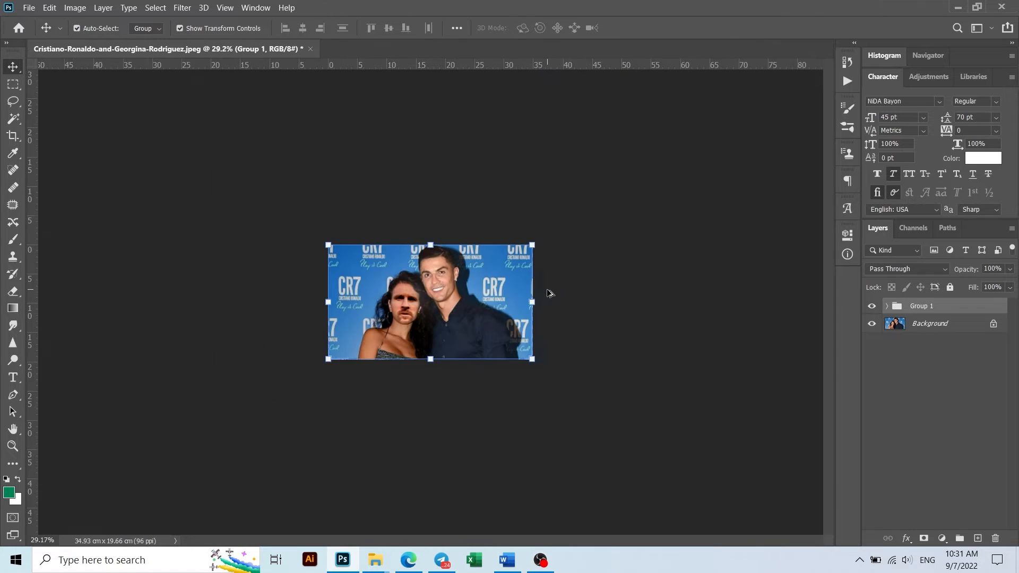
{"action": "scroll", "coordinate": [545, 292], "scroll_direction": "up", "scroll_amount": 4}
{"action": "scroll", "coordinate": [546, 293], "scroll_direction": "down", "scroll_amount": 2}
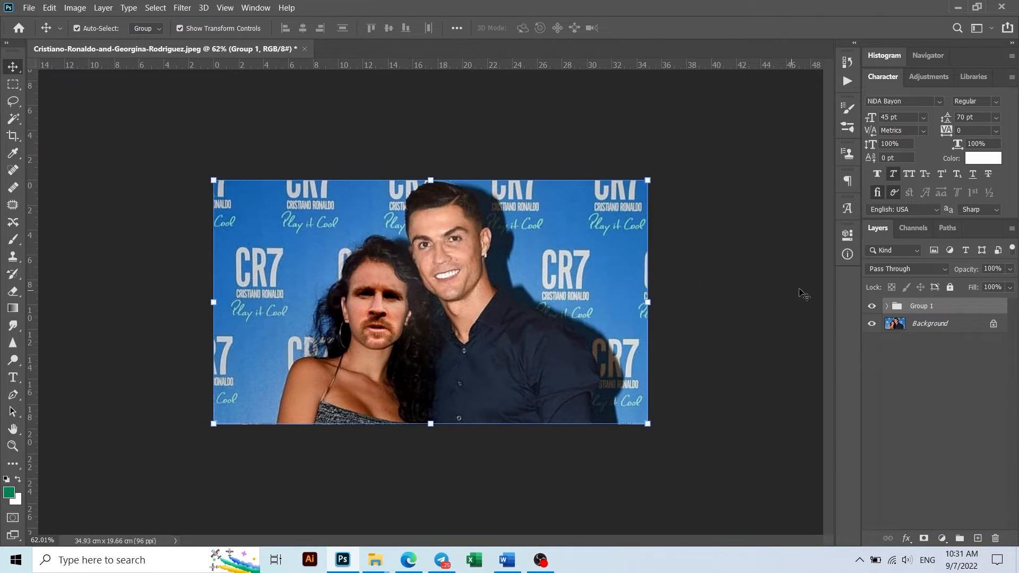
Close the couple photo document and switch to the image search in Edge.
{"action": "left_click", "coordinate": [304, 49]}
{"action": "left_click", "coordinate": [528, 218]}
{"action": "left_click", "coordinate": [409, 560]}
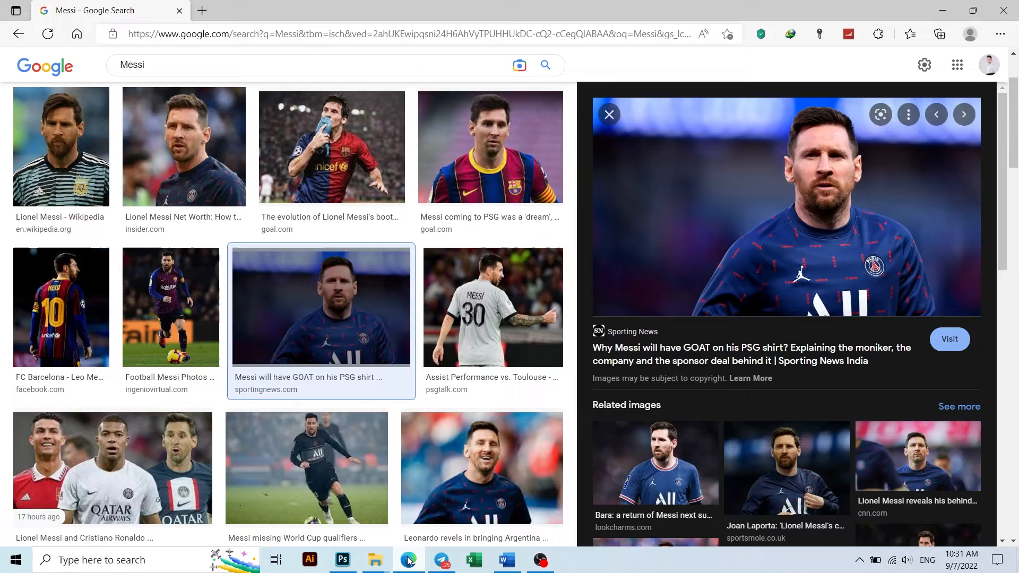
Close the Messi photo preview and search Google Images for bosco wong.
{"action": "scroll", "coordinate": [789, 433], "scroll_direction": "down", "scroll_amount": 2}
{"action": "left_click", "coordinate": [610, 115]}
{"action": "scroll", "coordinate": [444, 363], "scroll_direction": "down", "scroll_amount": 8}
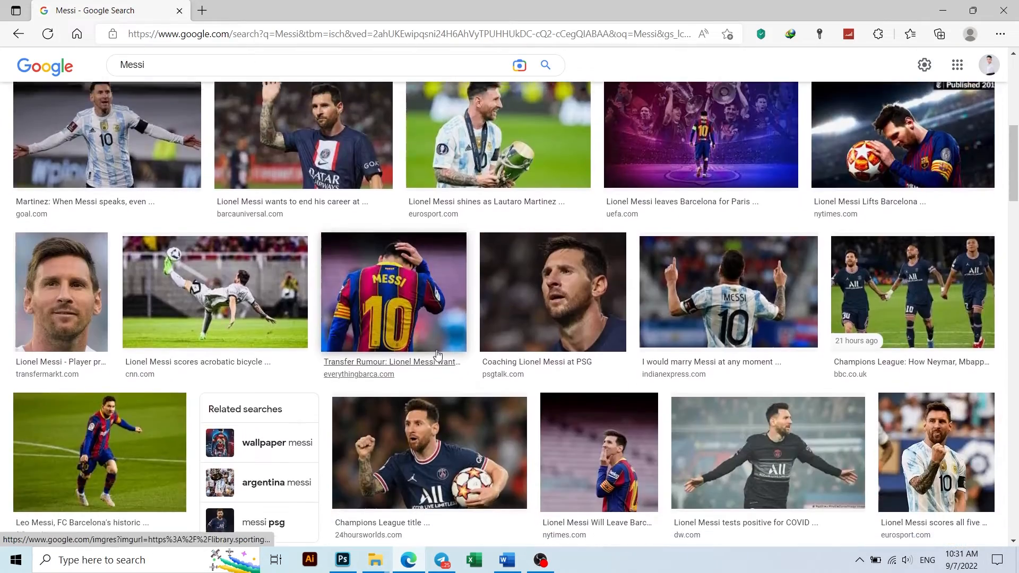
{"action": "scroll", "coordinate": [434, 353], "scroll_direction": "up", "scroll_amount": 9}
{"action": "left_click_drag", "start_coordinate": [160, 79], "coordinate": [103, 78]}
{"action": "type", "text": "Bosco"}
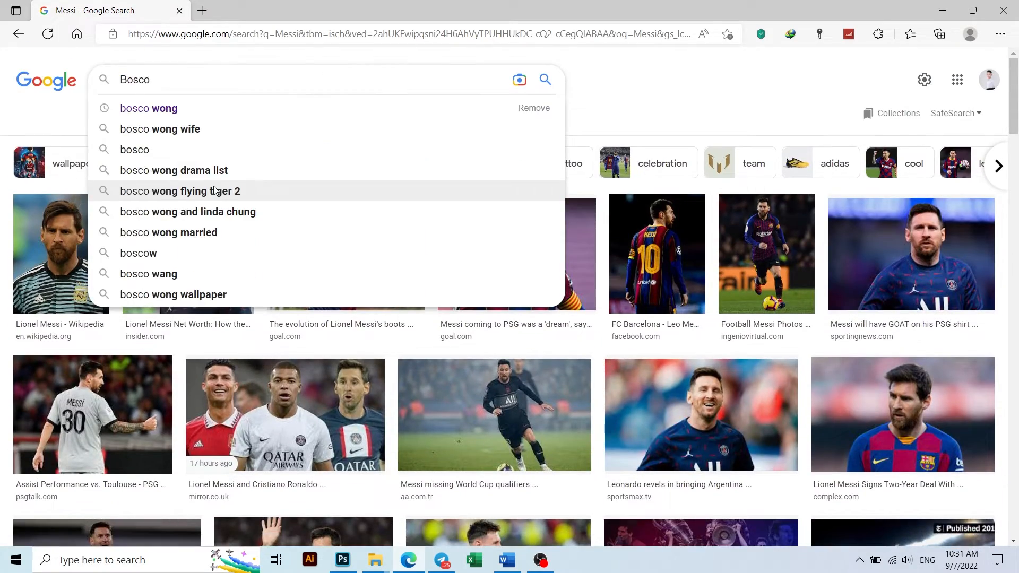
{"action": "left_click", "coordinate": [154, 108]}
Look through the Bosco Wong image results for a photo suitable for a face swap.
{"action": "scroll", "coordinate": [177, 311], "scroll_direction": "down", "scroll_amount": 3}
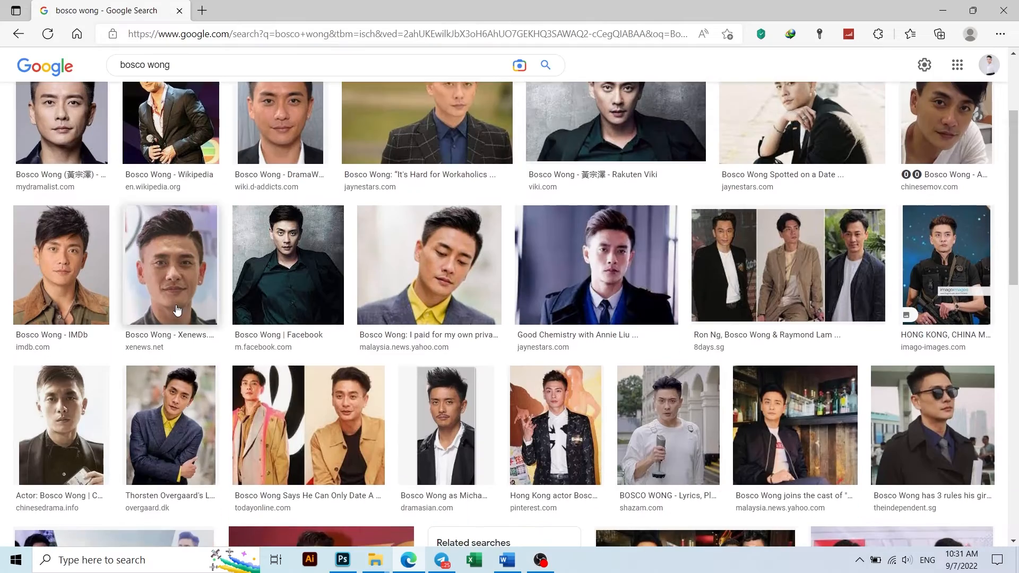
{"action": "scroll", "coordinate": [743, 318], "scroll_direction": "down", "scroll_amount": 6}
{"action": "scroll", "coordinate": [766, 319], "scroll_direction": "down", "scroll_amount": 4}
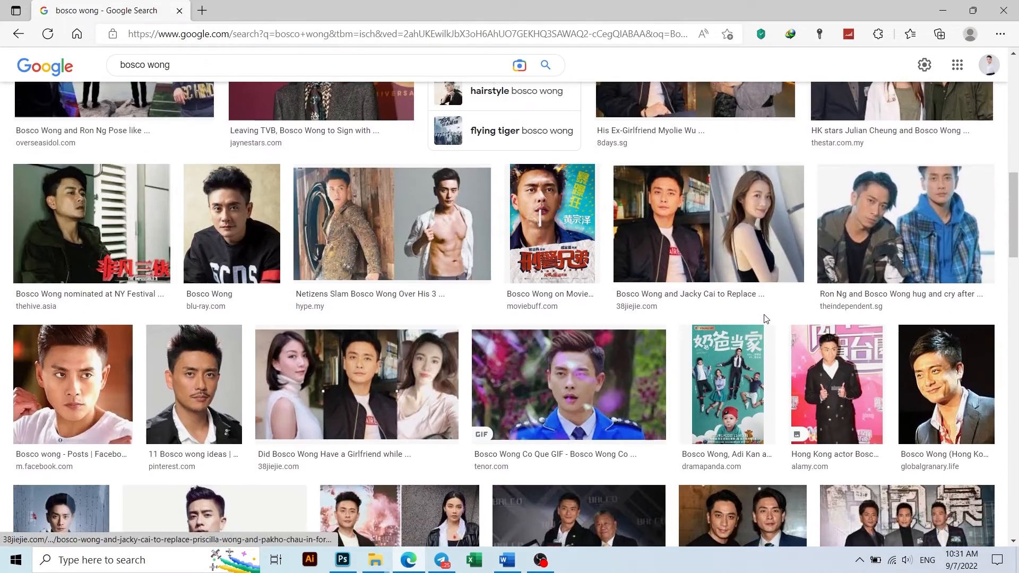
{"action": "scroll", "coordinate": [766, 319], "scroll_direction": "down", "scroll_amount": 9}
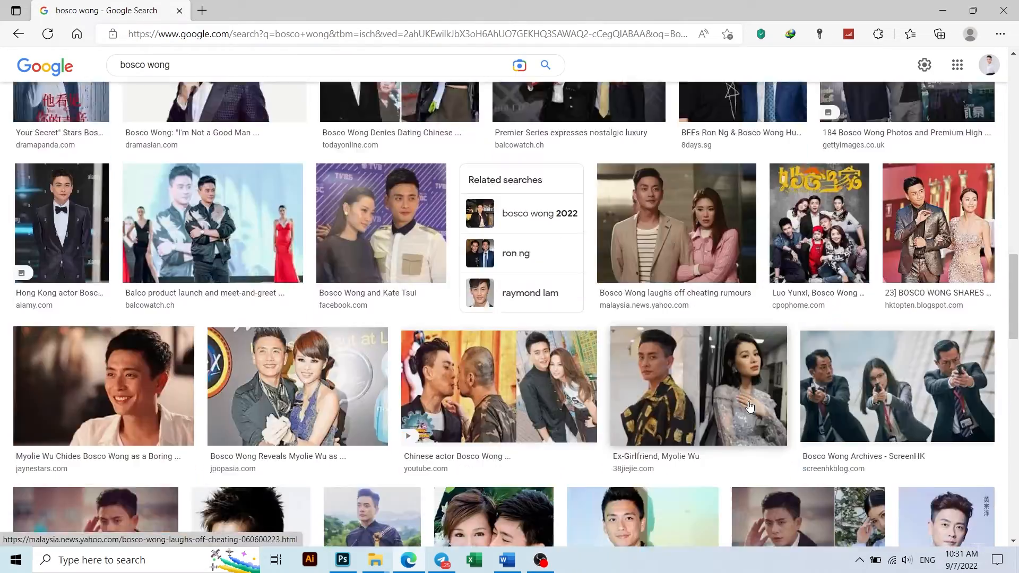
{"action": "scroll", "coordinate": [750, 407], "scroll_direction": "down", "scroll_amount": 12}
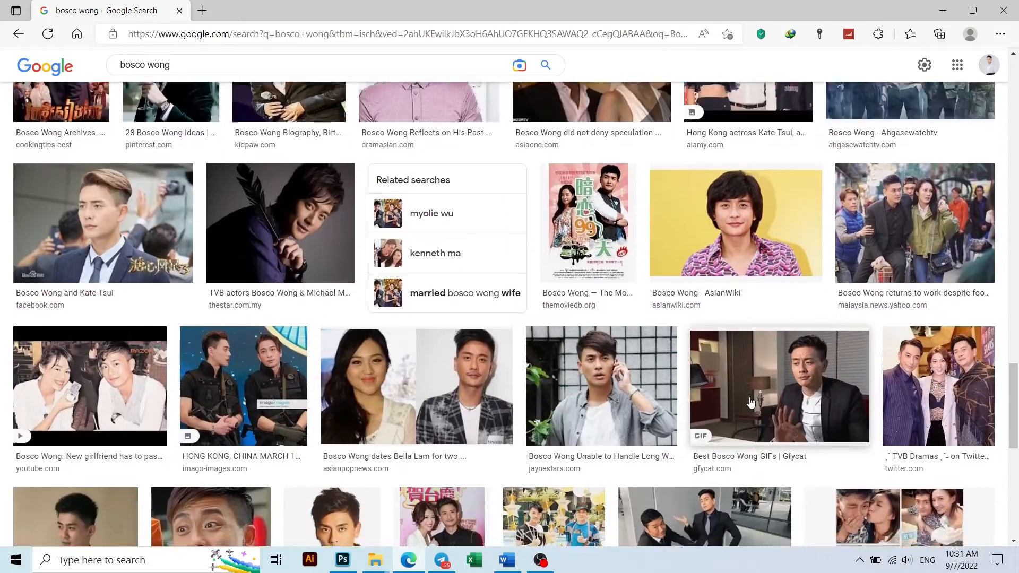
{"action": "scroll", "coordinate": [750, 404], "scroll_direction": "down", "scroll_amount": 8}
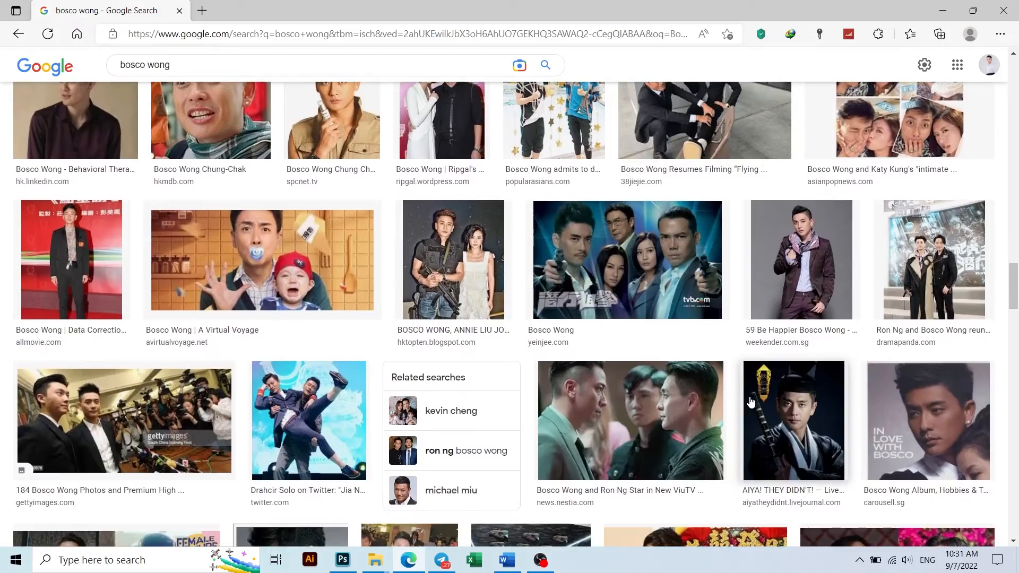
{"action": "scroll", "coordinate": [750, 402], "scroll_direction": "down", "scroll_amount": 15}
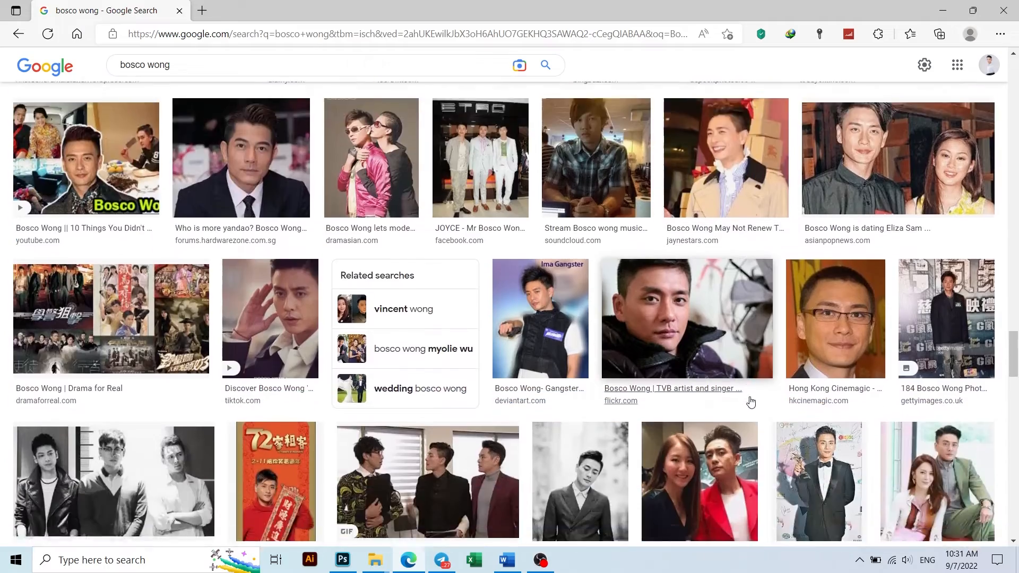
{"action": "scroll", "coordinate": [750, 402], "scroll_direction": "down", "scroll_amount": 6}
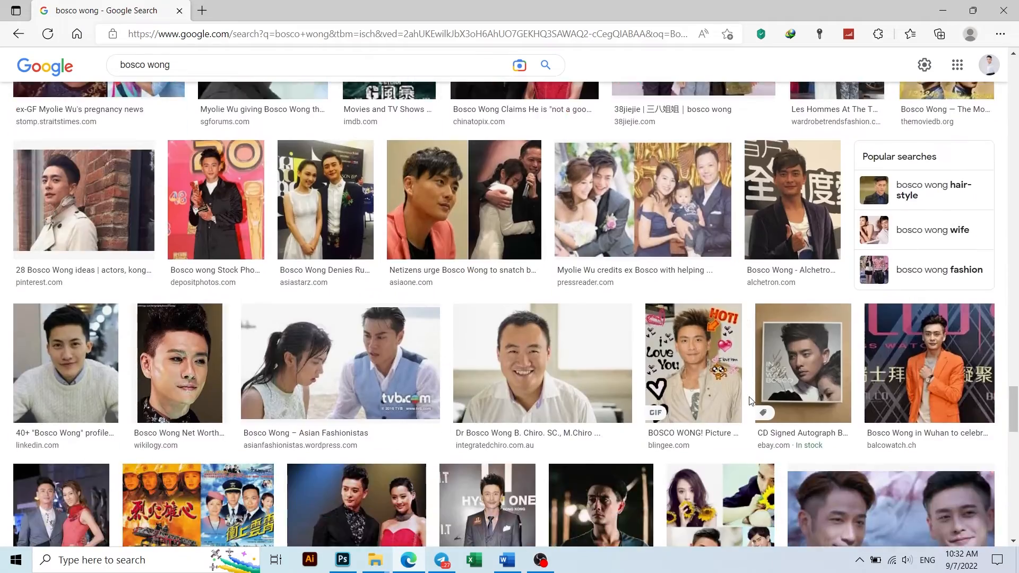
{"action": "scroll", "coordinate": [751, 401], "scroll_direction": "down", "scroll_amount": 8}
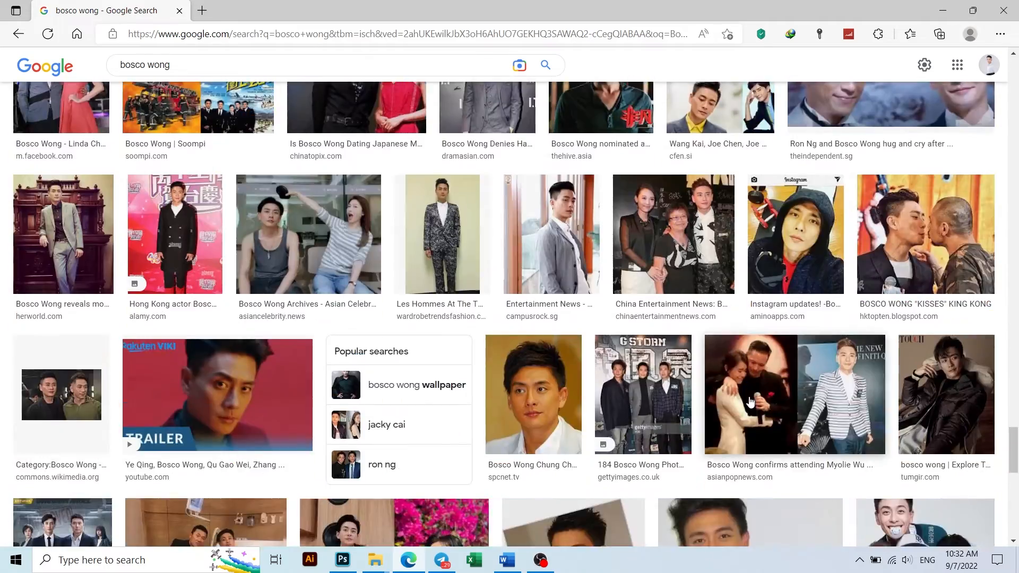
{"action": "scroll", "coordinate": [751, 402], "scroll_direction": "down", "scroll_amount": 10}
Preview the Bosco Wong photo in the navy suit jacket and open the full-size image in its own tab.
{"action": "left_click", "coordinate": [552, 223]}
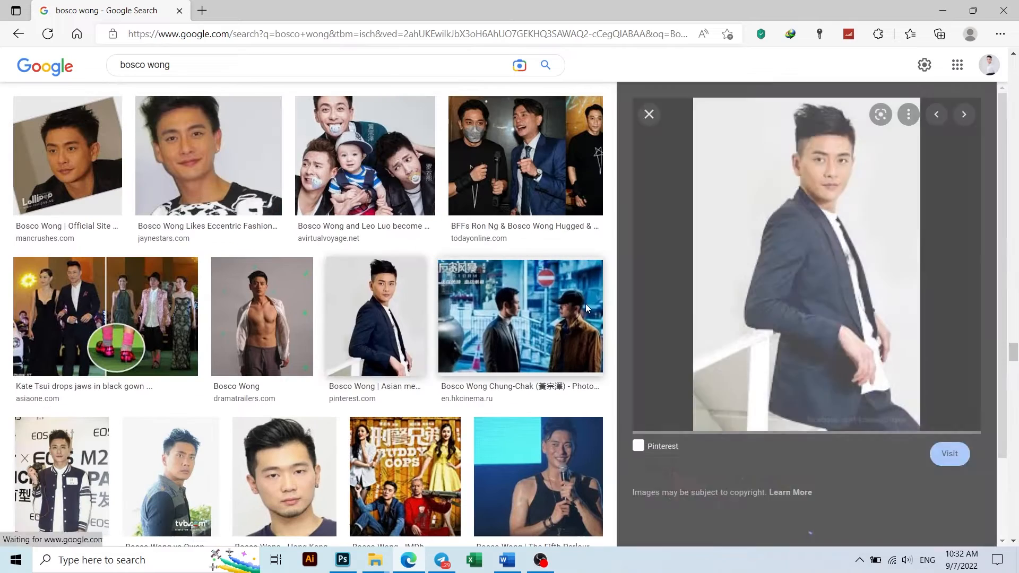
{"action": "scroll", "coordinate": [816, 328], "scroll_direction": "down", "scroll_amount": 8}
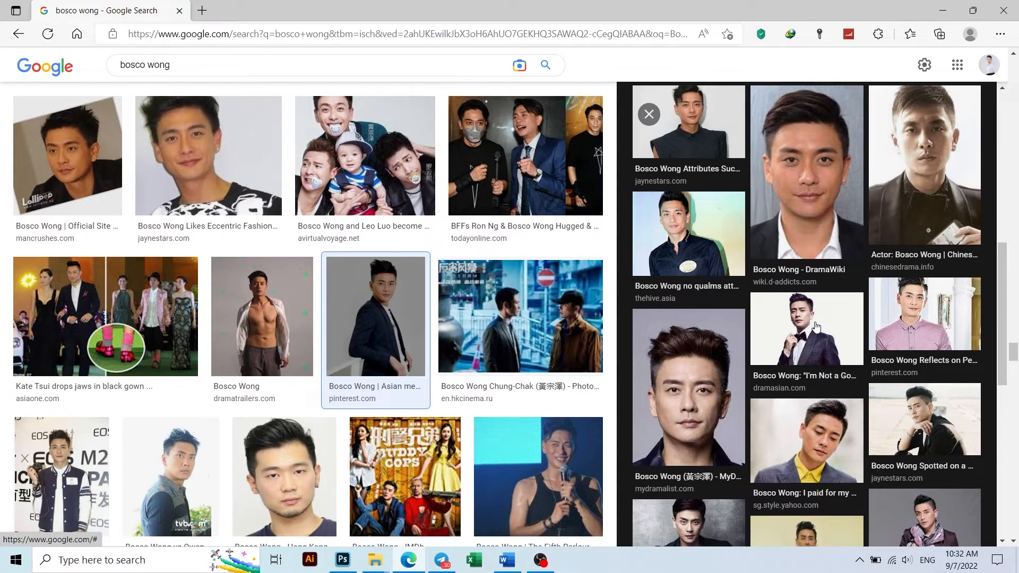
{"action": "scroll", "coordinate": [816, 327], "scroll_direction": "up", "scroll_amount": 8}
{"action": "right_click", "coordinate": [817, 327]}
{"action": "left_click", "coordinate": [637, 262]}
{"action": "left_click", "coordinate": [266, 10]}
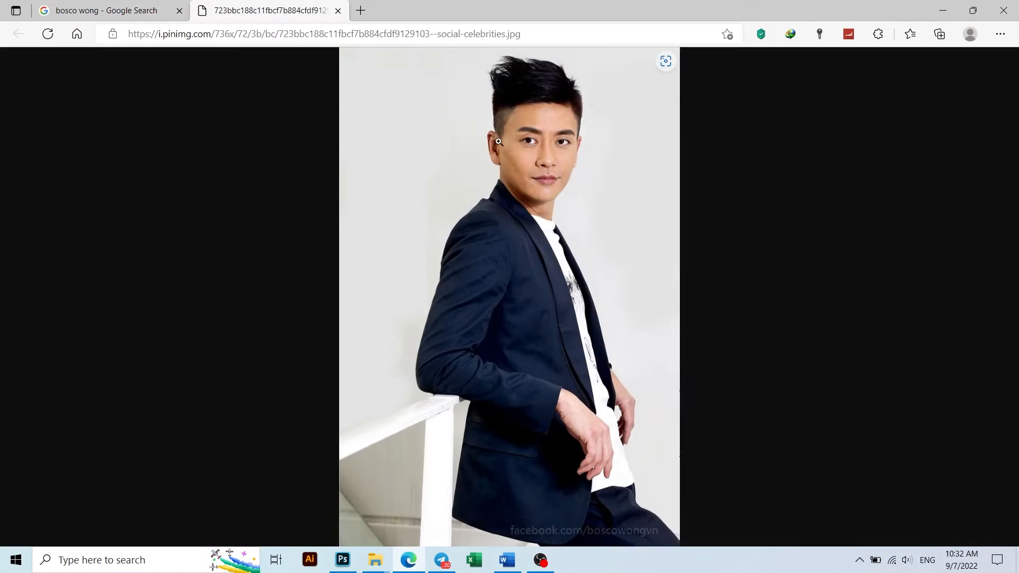
Save the Bosco Wong photo to the Swap Face Photoshop folder and open the file in Photoshop.
{"action": "right_click", "coordinate": [439, 170]}
{"action": "left_click", "coordinate": [486, 451]}
{"action": "left_click", "coordinate": [527, 335]}
{"action": "left_click", "coordinate": [531, 331]}
{"action": "left_click_drag", "start_coordinate": [408, 205], "coordinate": [361, 353]}
Switch back to the Bosco Wong results in Edge, close the preview and look through more photos.
{"action": "key", "text": "alt+Tab"}
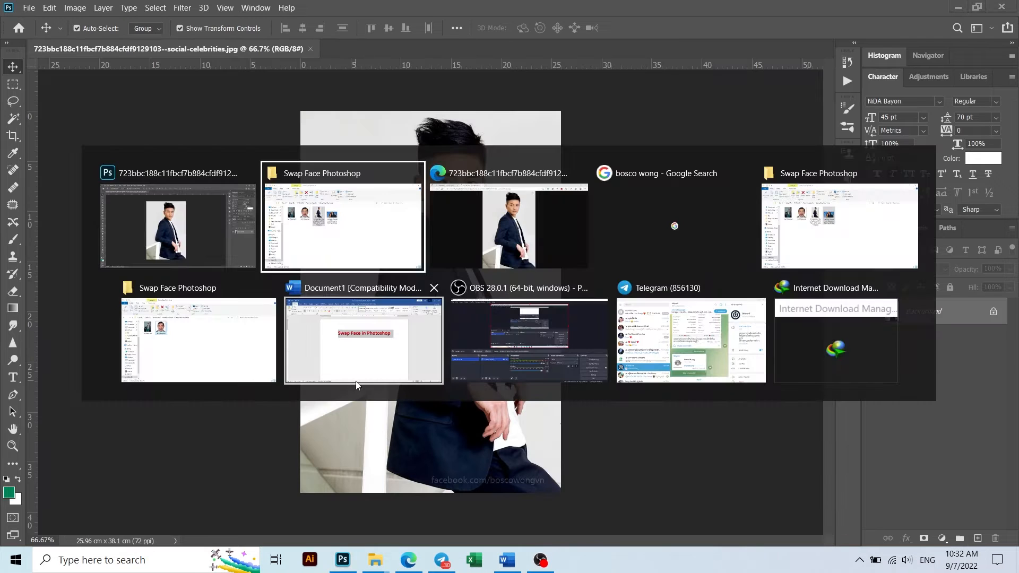
{"action": "key", "text": "alt+Tab"}
{"action": "key", "text": "alt+Tab"}
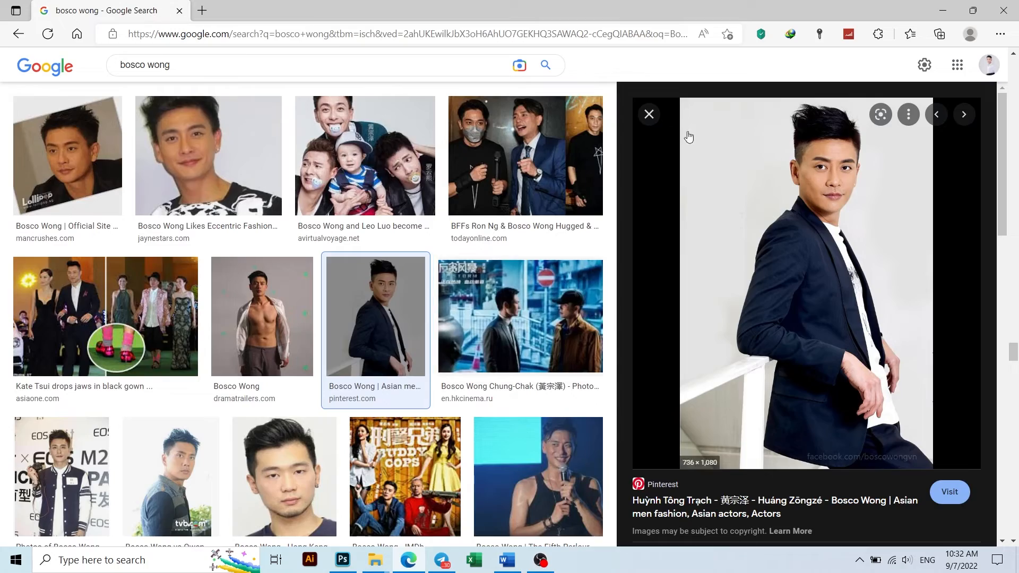
{"action": "key", "text": "Escape"}
{"action": "scroll", "coordinate": [284, 380], "scroll_direction": "down", "scroll_amount": 10}
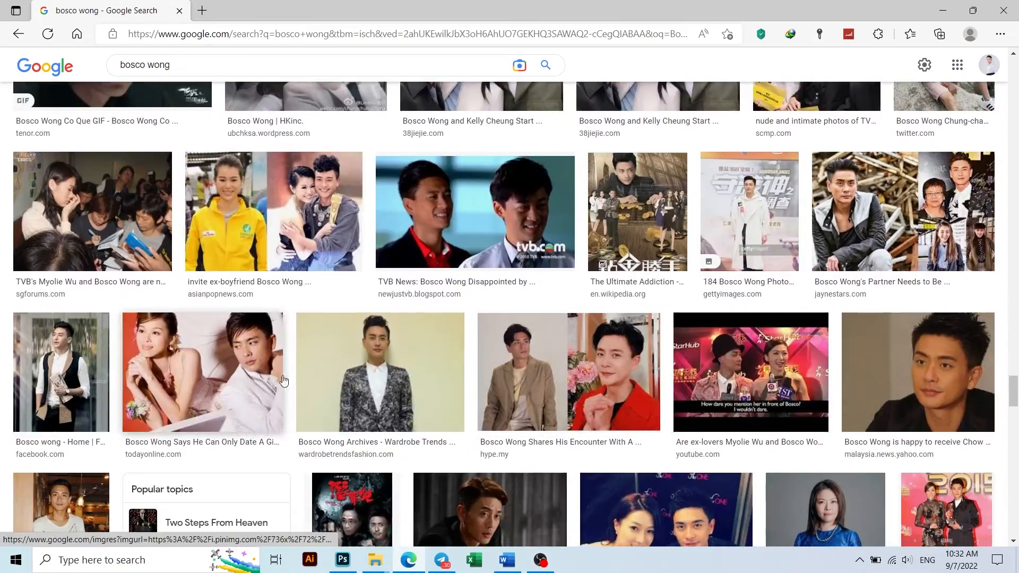
{"action": "scroll", "coordinate": [284, 381], "scroll_direction": "down", "scroll_amount": 15}
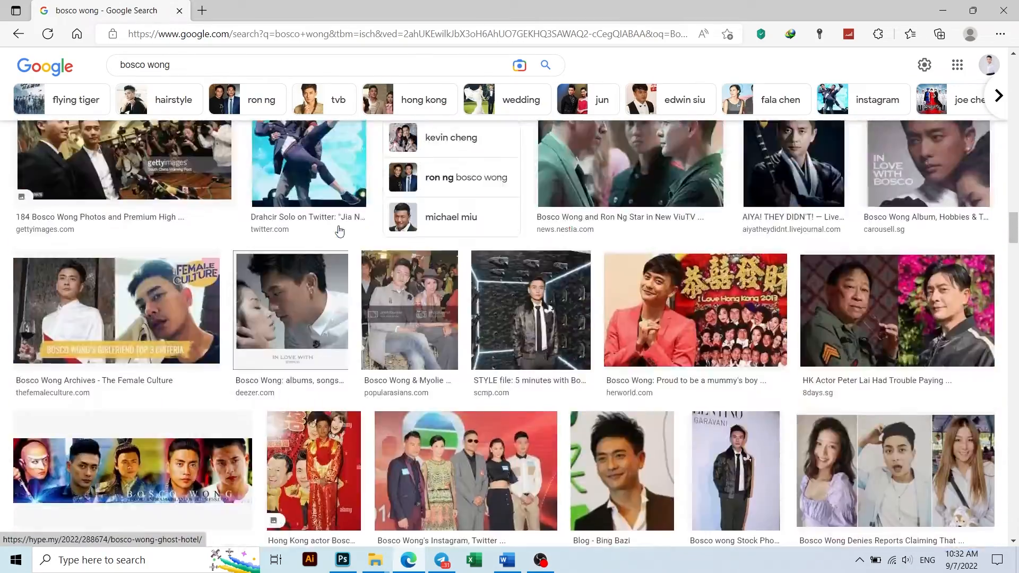
{"action": "scroll", "coordinate": [340, 230], "scroll_direction": "up", "scroll_amount": 20}
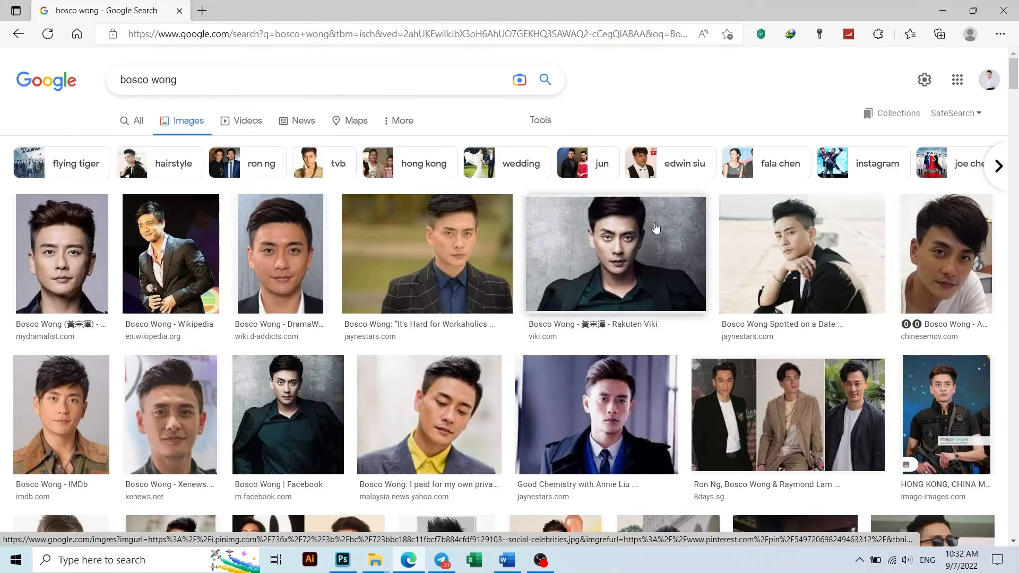
Search Google Images for nick kunatip.
{"action": "left_click", "coordinate": [120, 92]}
{"action": "key", "text": "BackSpace"}
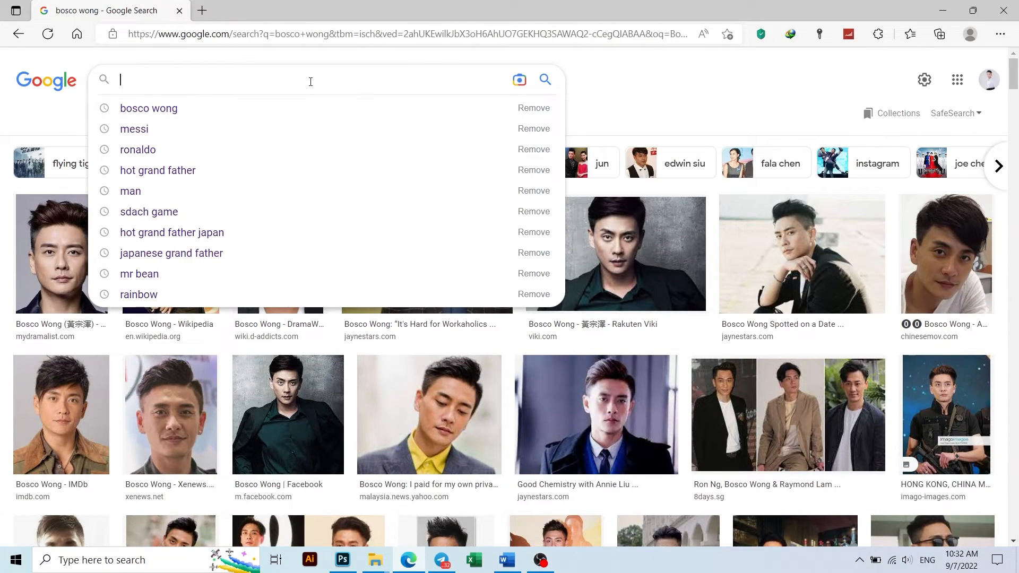
{"action": "left_click", "coordinate": [615, 78]}
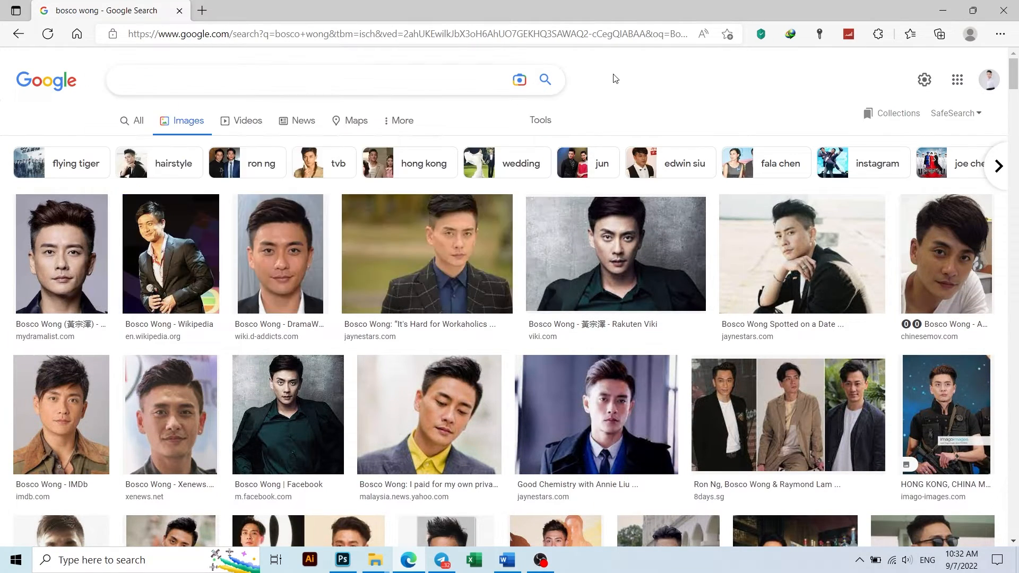
{"action": "left_click", "coordinate": [470, 79]}
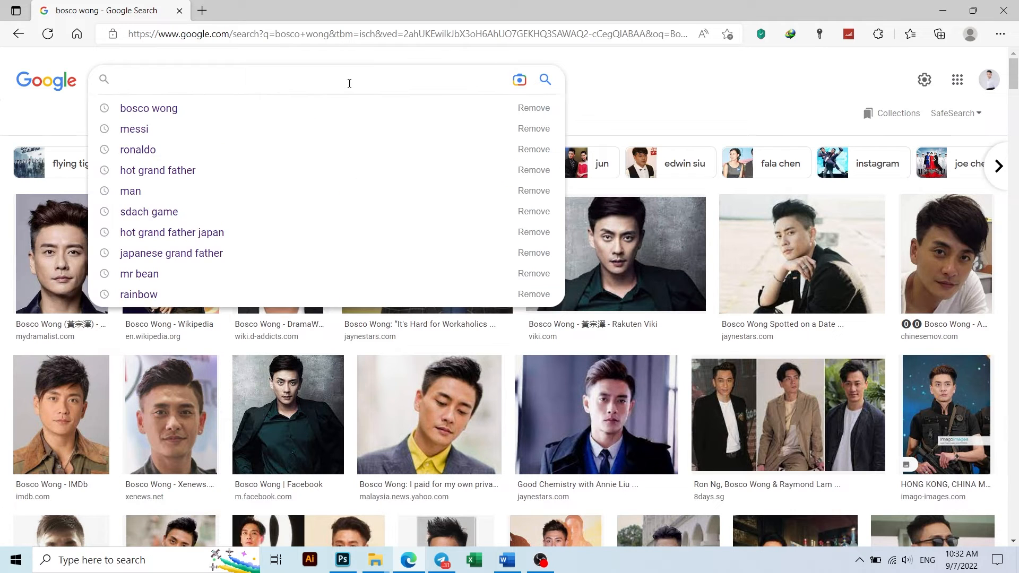
{"action": "type", "text": "Nick Khuna"}
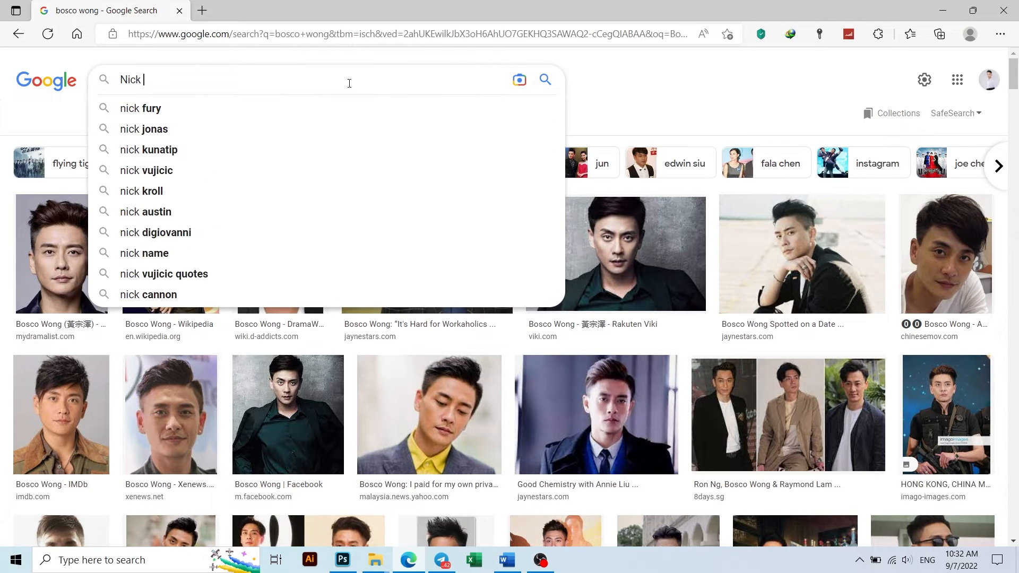
{"action": "key", "text": "Down"}
{"action": "key", "text": "Down"}
{"action": "key", "text": "Return"}
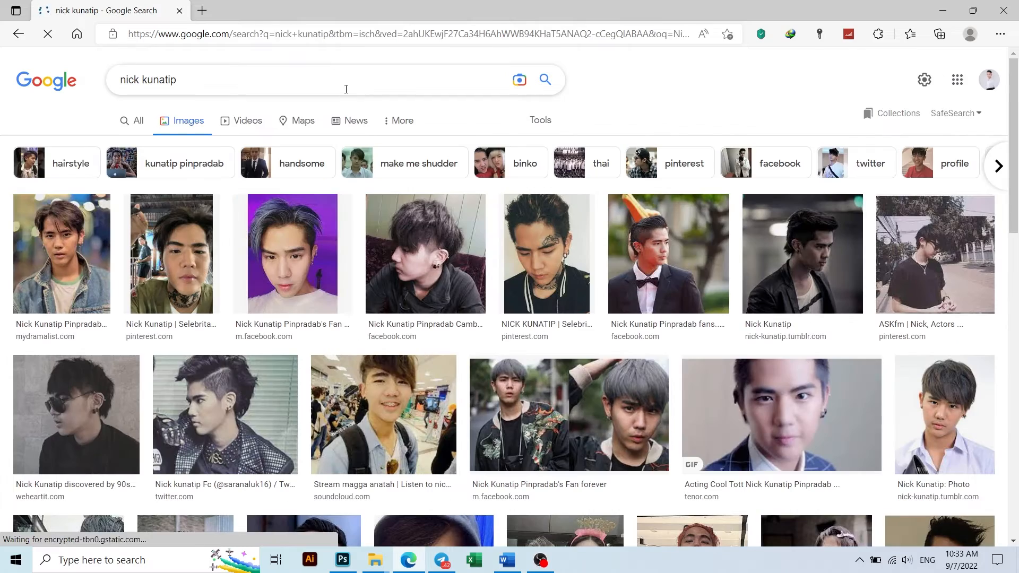
Look through the Nick Kunatip image results for a face photo suitable for the swap.
{"action": "scroll", "coordinate": [896, 289], "scroll_direction": "down", "scroll_amount": 4}
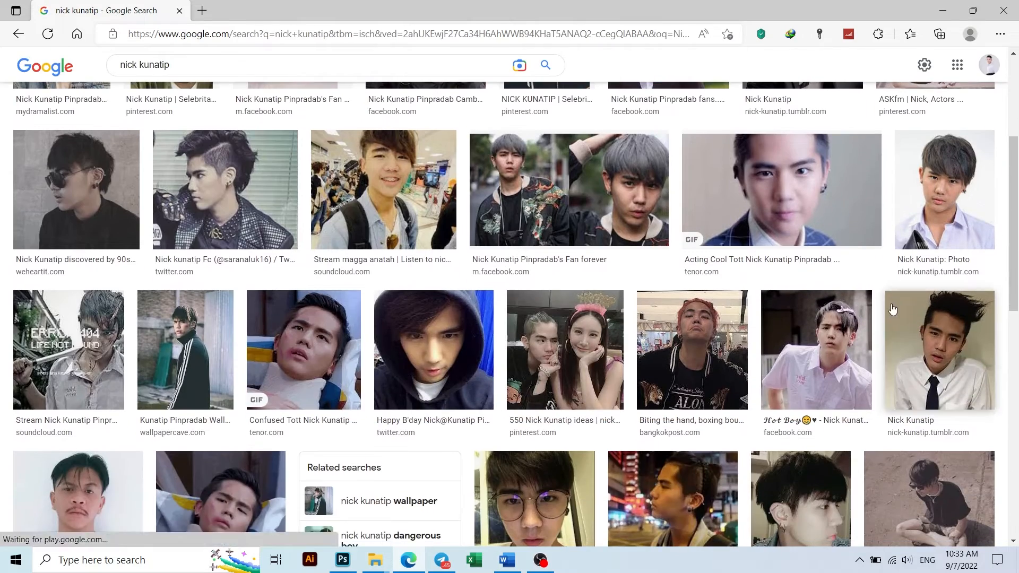
{"action": "left_click", "coordinate": [348, 567]}
{"action": "left_click", "coordinate": [348, 567]}
{"action": "scroll", "coordinate": [728, 376], "scroll_direction": "down", "scroll_amount": 4}
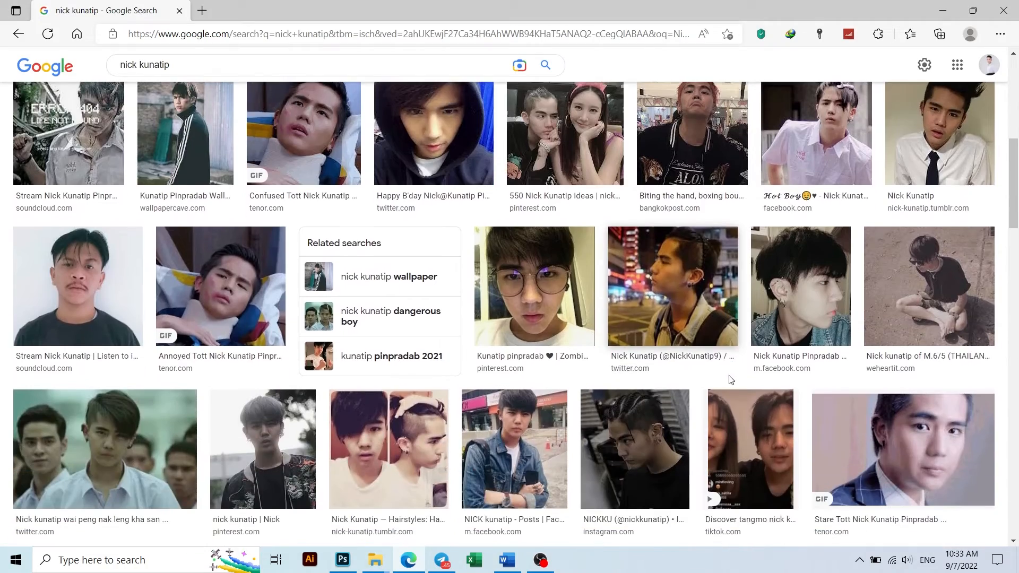
{"action": "scroll", "coordinate": [150, 288], "scroll_direction": "down", "scroll_amount": 5}
{"action": "scroll", "coordinate": [543, 317], "scroll_direction": "down", "scroll_amount": 5}
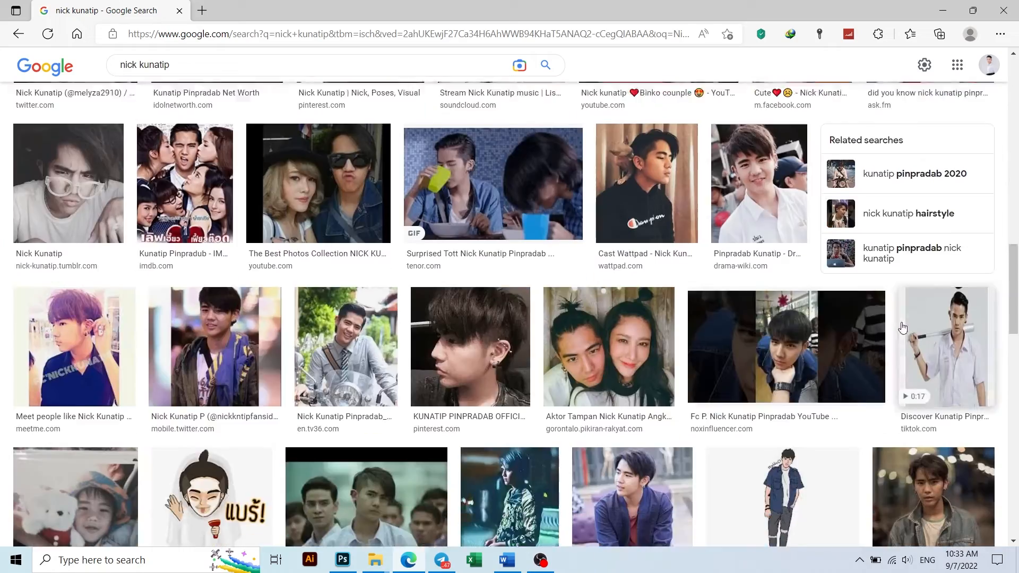
{"action": "scroll", "coordinate": [542, 317], "scroll_direction": "down", "scroll_amount": 4}
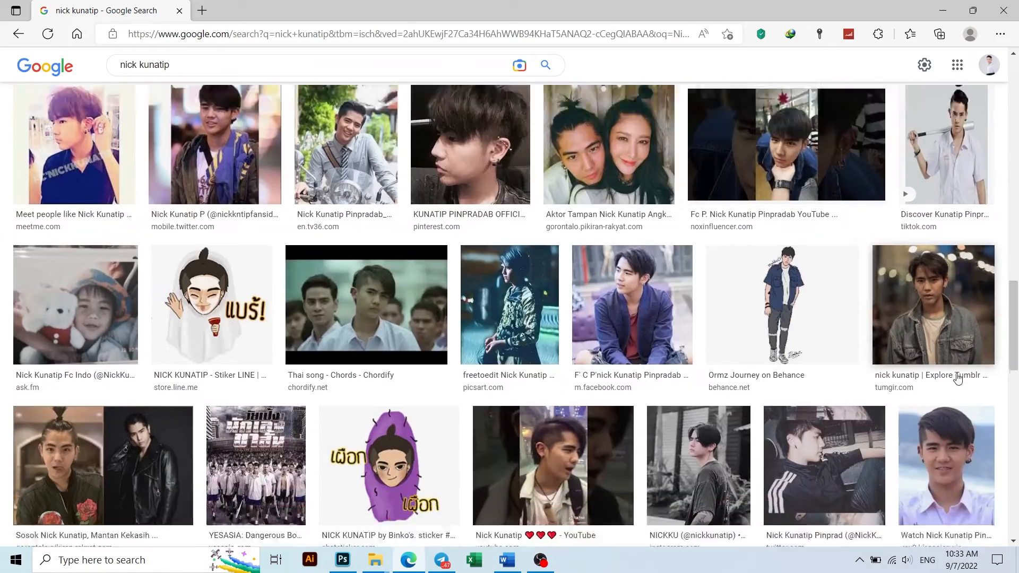
{"action": "scroll", "coordinate": [545, 382], "scroll_direction": "down", "scroll_amount": 12}
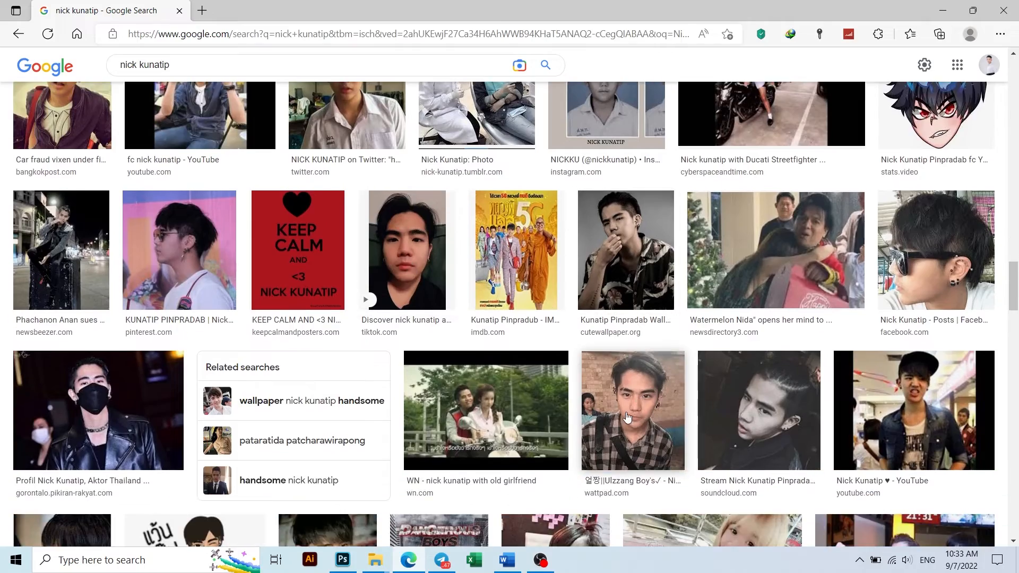
Preview the plaid-shirt and baseball-bat photos, check their related images, and browse the remaining results.
{"action": "left_click", "coordinate": [664, 428]}
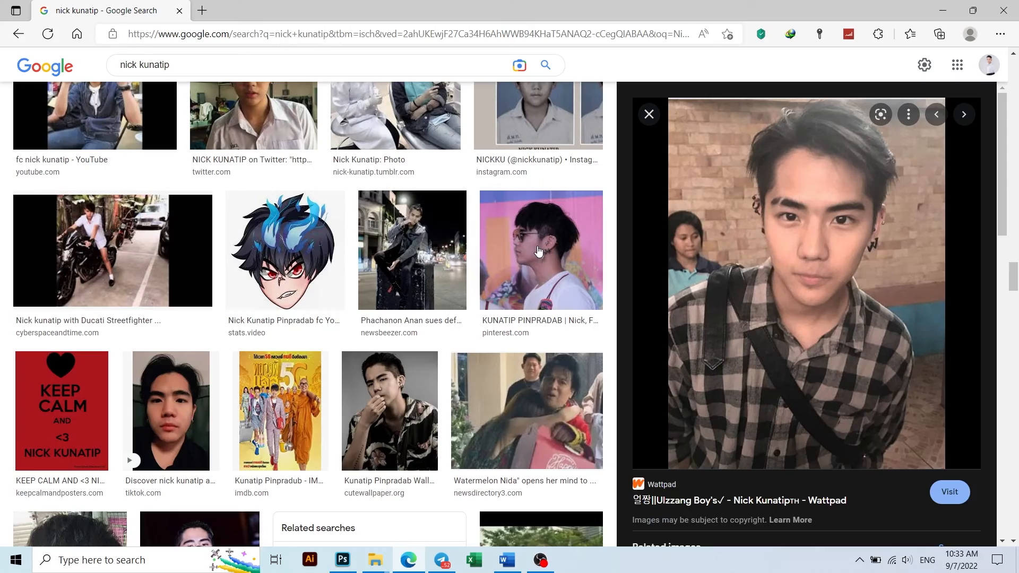
{"action": "scroll", "coordinate": [802, 364], "scroll_direction": "down", "scroll_amount": 10}
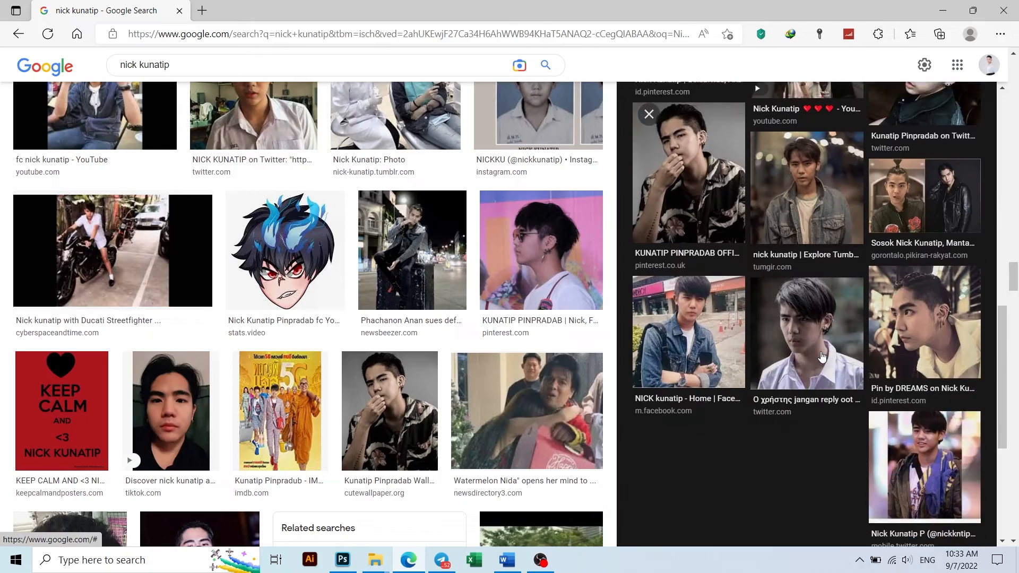
{"action": "key", "text": "Escape"}
{"action": "scroll", "coordinate": [391, 340], "scroll_direction": "down", "scroll_amount": 15}
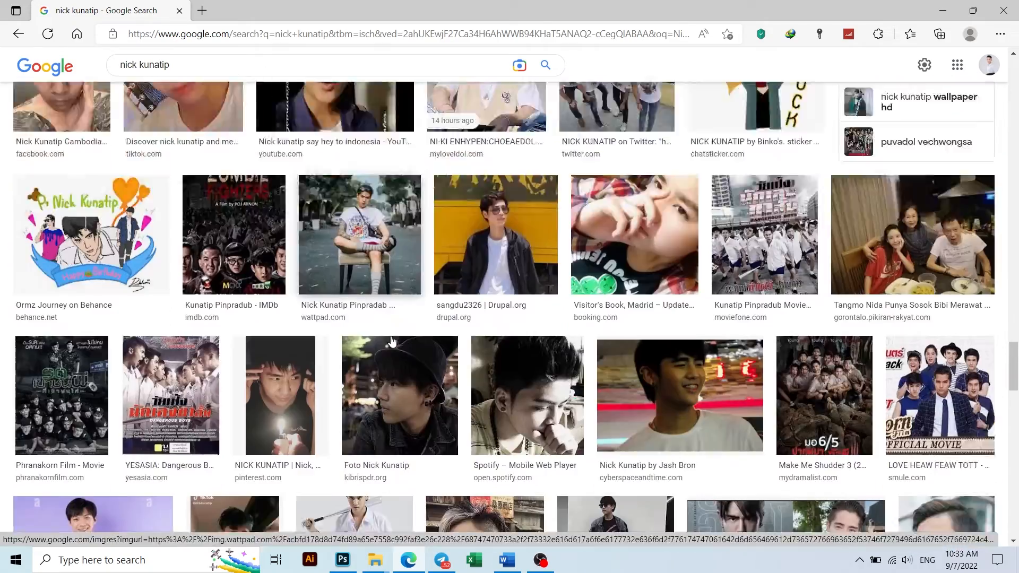
{"action": "scroll", "coordinate": [392, 341], "scroll_direction": "down", "scroll_amount": 3}
{"action": "left_click", "coordinate": [387, 361]}
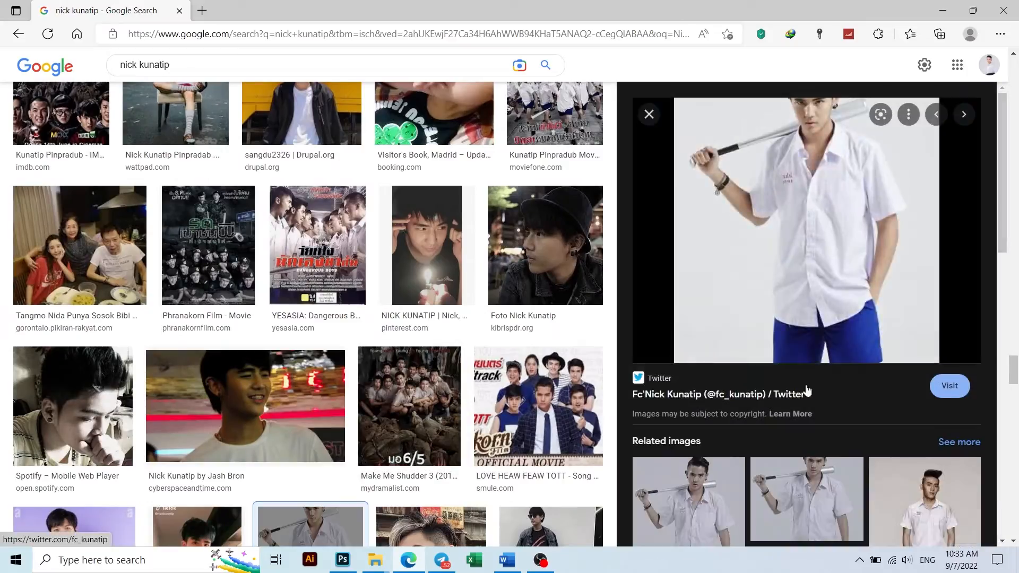
{"action": "scroll", "coordinate": [812, 391], "scroll_direction": "down", "scroll_amount": 5}
{"action": "scroll", "coordinate": [789, 402], "scroll_direction": "down", "scroll_amount": 6}
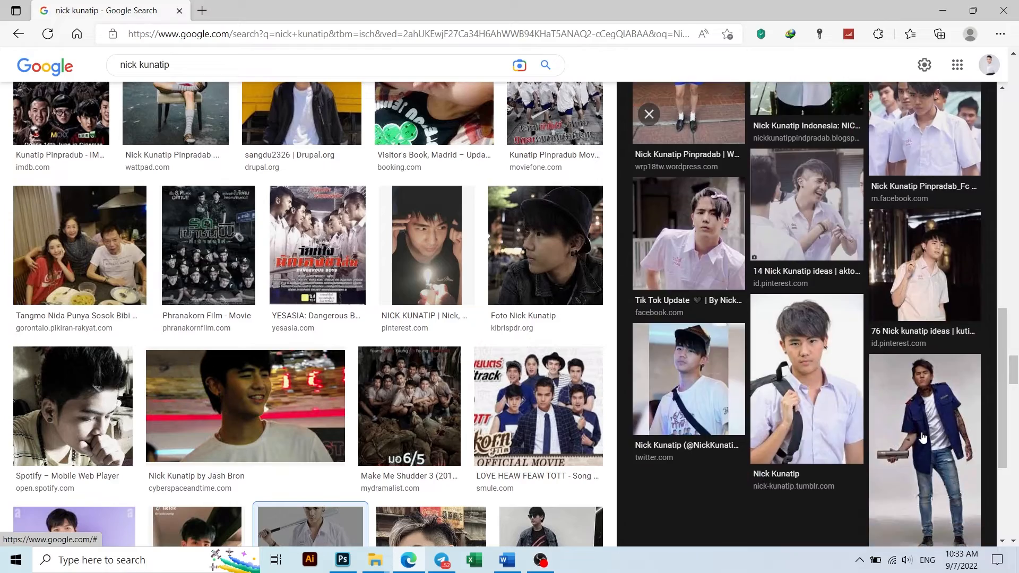
{"action": "key", "text": "Escape"}
{"action": "scroll", "coordinate": [366, 372], "scroll_direction": "down", "scroll_amount": 5}
{"action": "scroll", "coordinate": [366, 371], "scroll_direction": "down", "scroll_amount": 20}
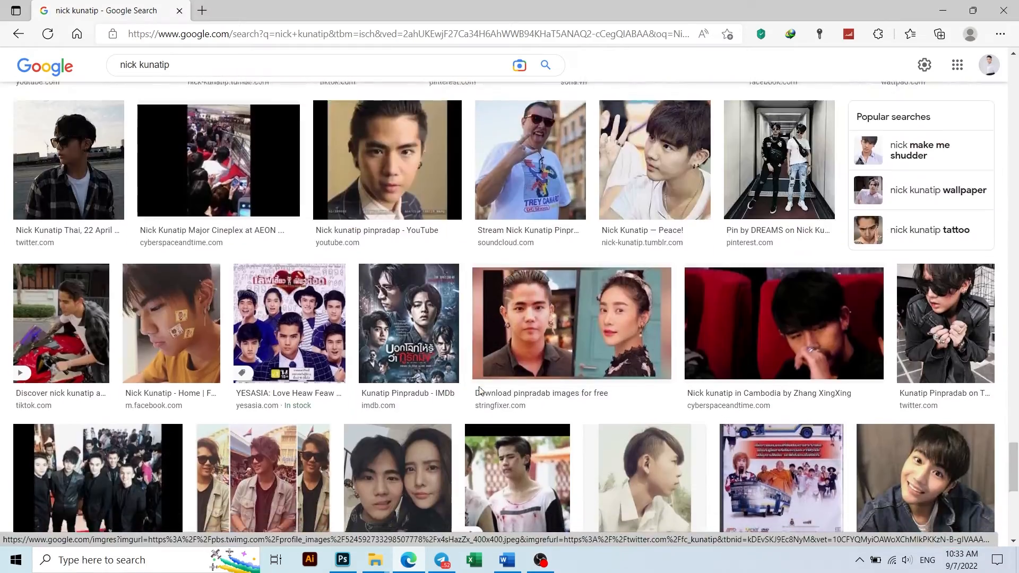
{"action": "scroll", "coordinate": [259, 256], "scroll_direction": "up", "scroll_amount": 15}
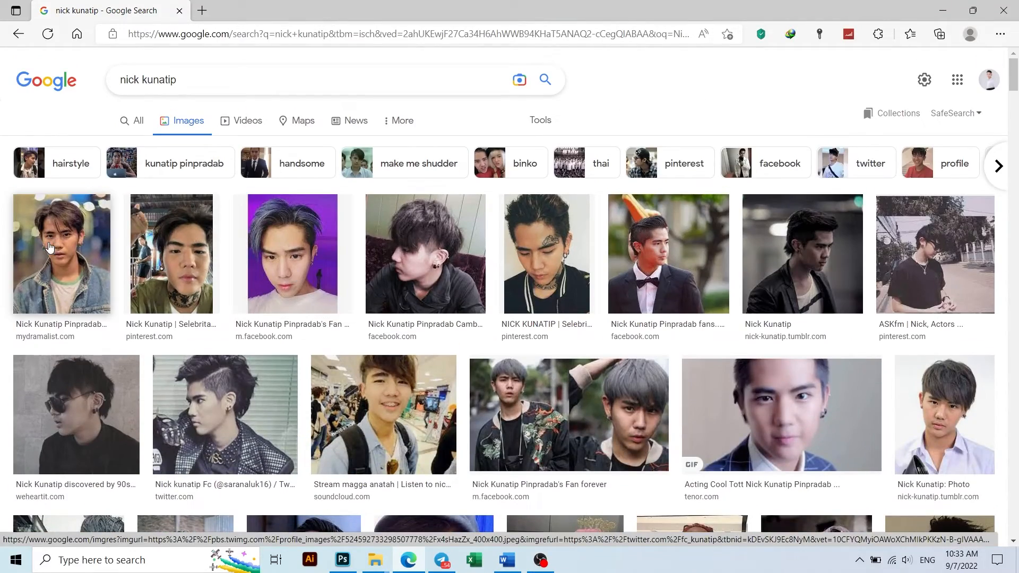
Examine the denim-jacket photo's related images, then close the preview and review the first results again.
{"action": "left_click", "coordinate": [62, 254]}
{"action": "scroll", "coordinate": [658, 281], "scroll_direction": "down", "scroll_amount": 5}
{"action": "scroll", "coordinate": [778, 471], "scroll_direction": "up", "scroll_amount": 1}
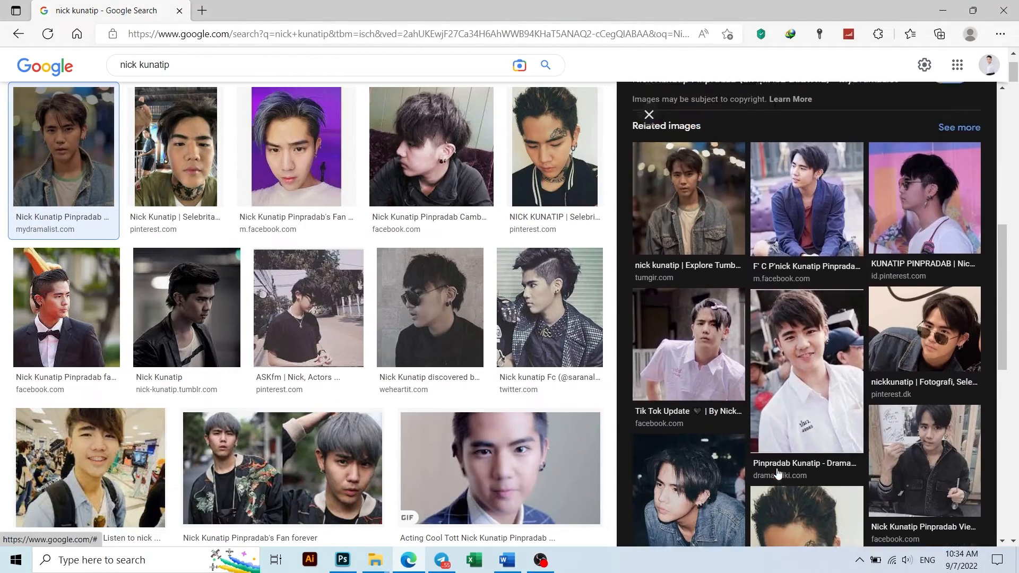
{"action": "scroll", "coordinate": [765, 414], "scroll_direction": "down", "scroll_amount": 3}
{"action": "left_click", "coordinate": [649, 115]}
{"action": "scroll", "coordinate": [634, 458], "scroll_direction": "down", "scroll_amount": 4}
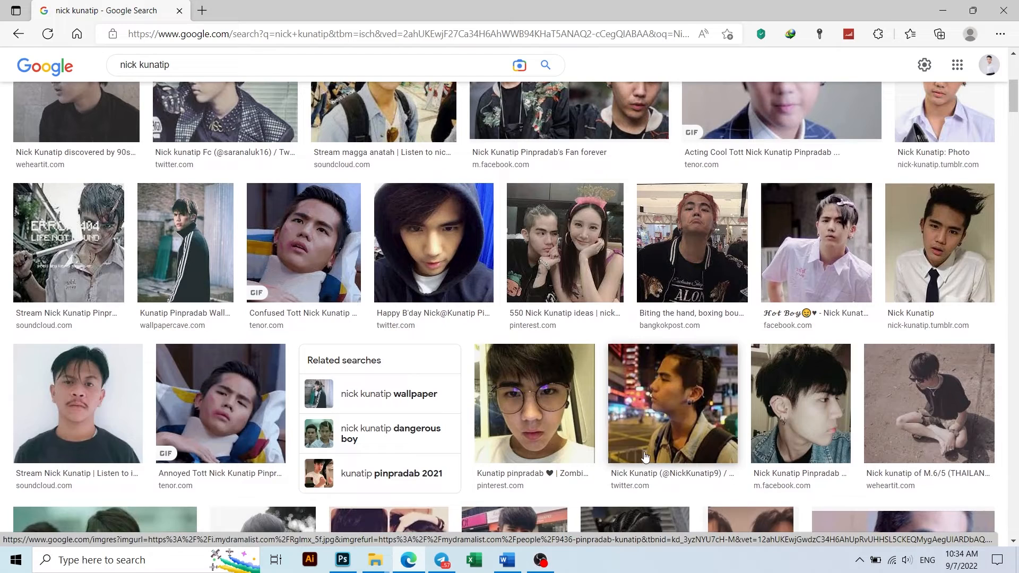
{"action": "scroll", "coordinate": [645, 458], "scroll_direction": "up", "scroll_amount": 1}
{"action": "scroll", "coordinate": [645, 456], "scroll_direction": "up", "scroll_amount": 3}
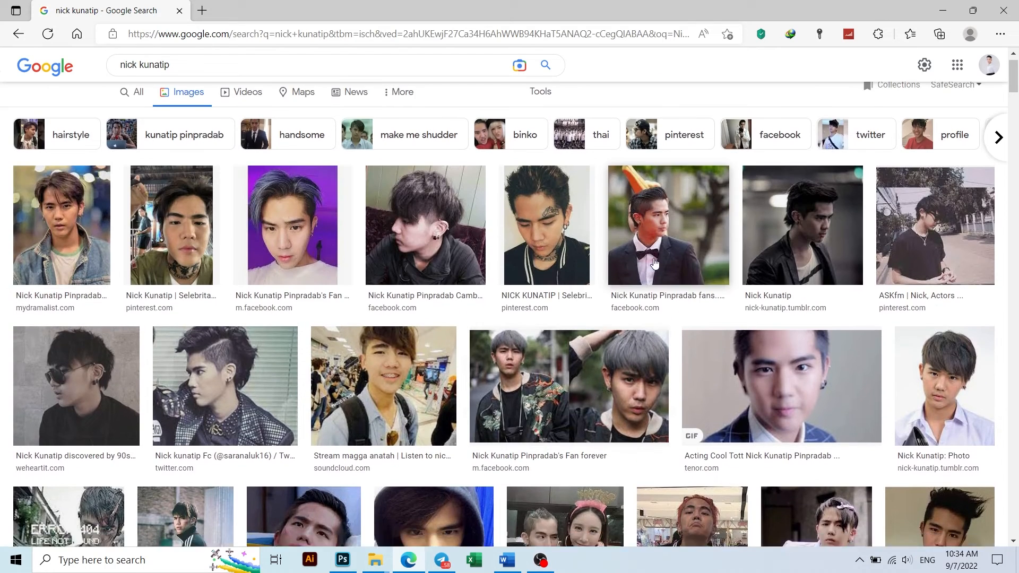
Open the frontal close-up of Nick Kunatip in a bow tie from its Facebook page at full size.
{"action": "left_click", "coordinate": [664, 234]}
{"action": "scroll", "coordinate": [780, 301], "scroll_direction": "down", "scroll_amount": 5}
{"action": "left_click", "coordinate": [709, 244]}
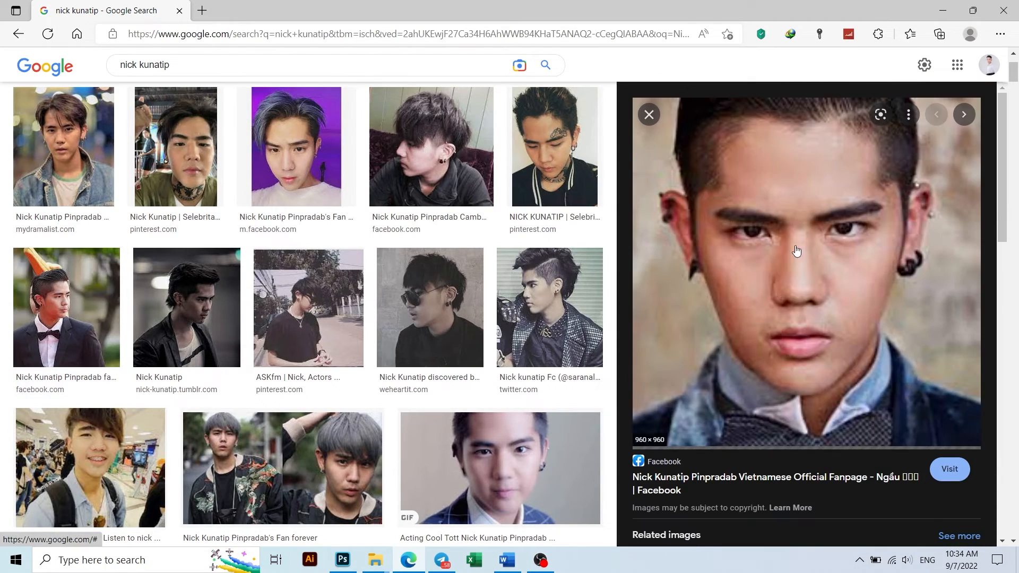
{"action": "scroll", "coordinate": [799, 302], "scroll_direction": "down", "scroll_amount": 5}
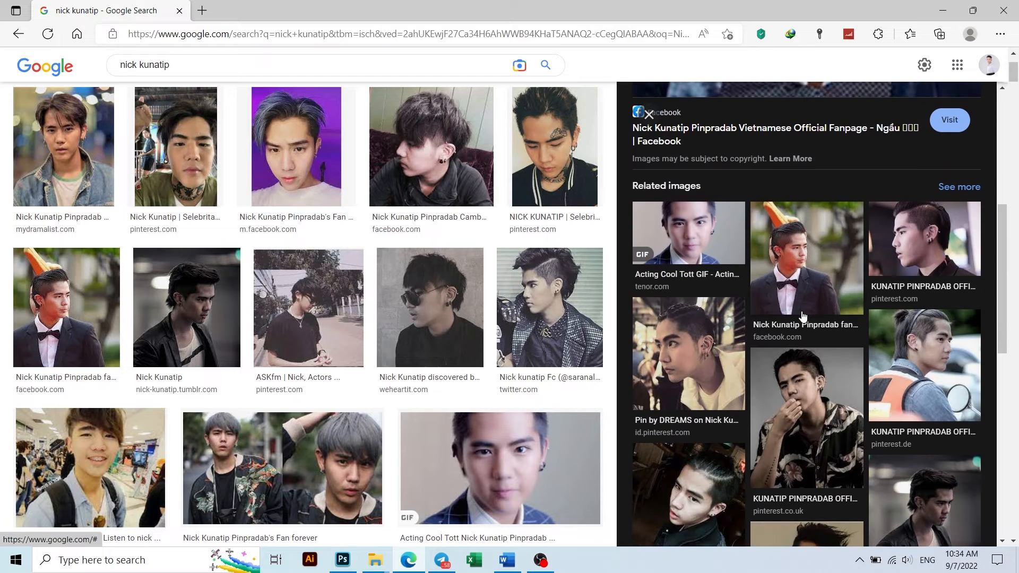
{"action": "scroll", "coordinate": [803, 317], "scroll_direction": "up", "scroll_amount": 5}
{"action": "left_click", "coordinate": [803, 317]}
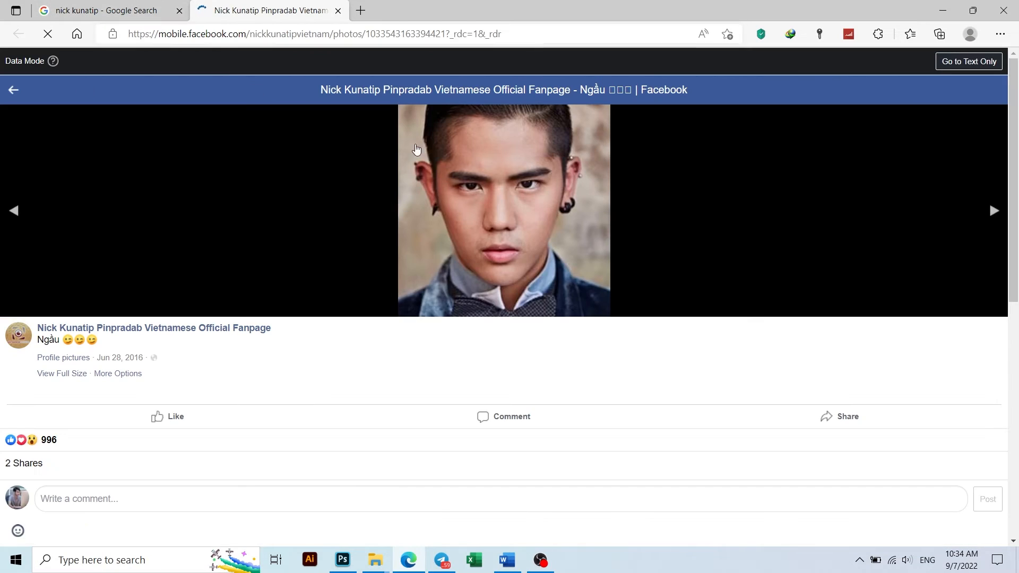
{"action": "left_click", "coordinate": [69, 374]}
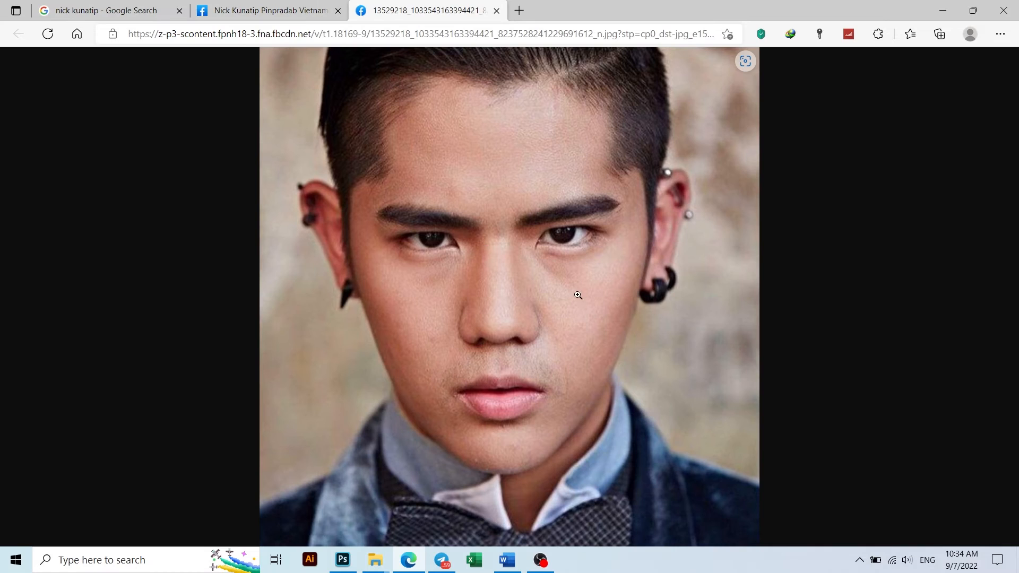
Copy the full-size close-up portrait and paste it into the Bosco Wong document in Photoshop.
{"action": "right_click", "coordinate": [551, 318]}
{"action": "left_click", "coordinate": [585, 282]}
{"action": "key", "text": "alt+Tab"}
{"action": "key", "text": "ctrl+v"}
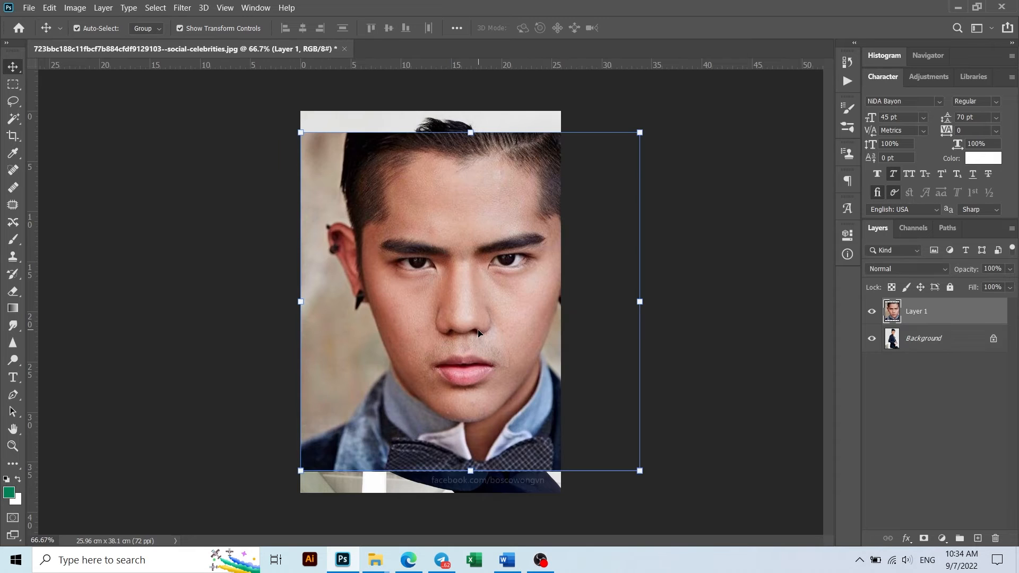
Scale down the pasted portrait layer and position it over the head of the man in the suit.
{"action": "scroll", "coordinate": [785, 336], "scroll_direction": "up", "scroll_amount": 2}
{"action": "left_click_drag", "start_coordinate": [704, 306], "coordinate": [578, 306]}
{"action": "left_click_drag", "start_coordinate": [477, 292], "coordinate": [475, 225]}
{"action": "left_click_drag", "start_coordinate": [575, 238], "coordinate": [560, 238]}
{"action": "scroll", "coordinate": [498, 205], "scroll_direction": "up", "scroll_amount": 7}
{"action": "left_click", "coordinate": [656, 29]}
{"action": "scroll", "coordinate": [486, 212], "scroll_direction": "up", "scroll_amount": 3}
Outline the face on the pasted portrait with the Lasso tool, following the chin, jaw, temples and forehead.
{"action": "left_click", "coordinate": [13, 102]}
{"action": "scroll", "coordinate": [386, 355], "scroll_direction": "up", "scroll_amount": 3}
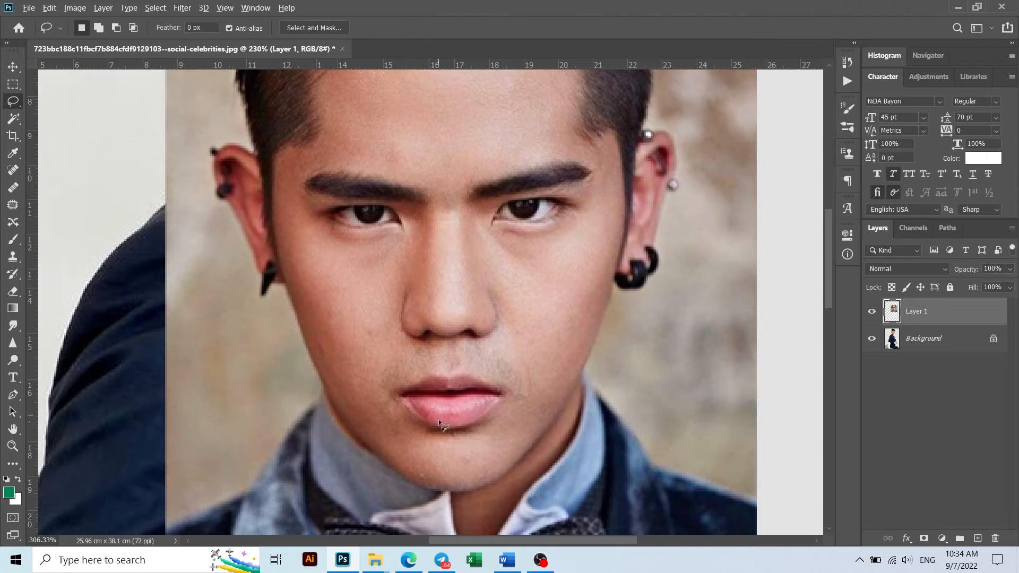
{"action": "left_click_drag", "start_coordinate": [453, 490], "coordinate": [433, 488]}
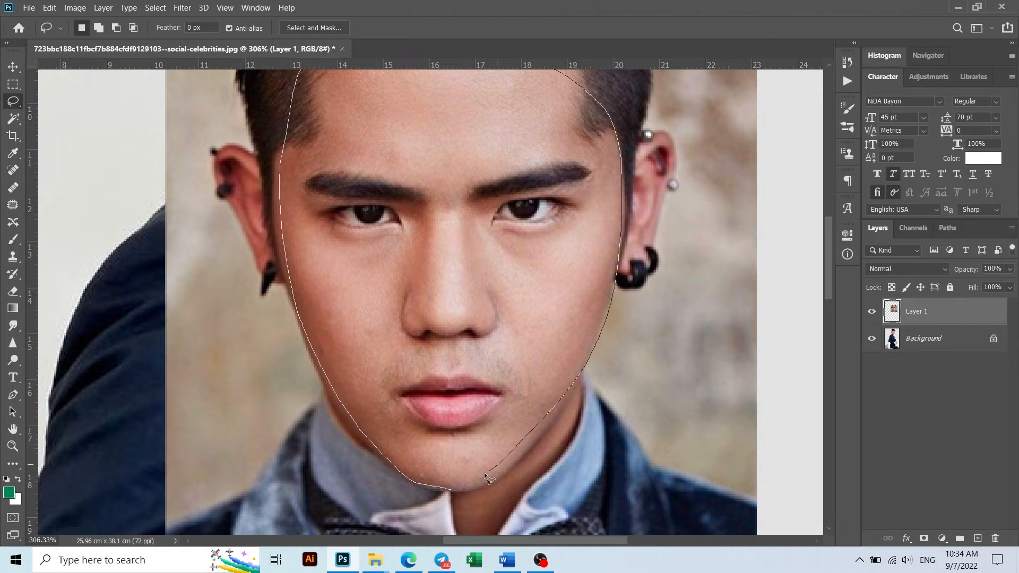
Close the lasso outline, copy the selected face onto its own layer, and delete the pasted portrait layer.
{"action": "left_click_drag", "start_coordinate": [397, 476], "coordinate": [404, 480]}
{"action": "scroll", "coordinate": [544, 368], "scroll_direction": "down", "scroll_amount": 3}
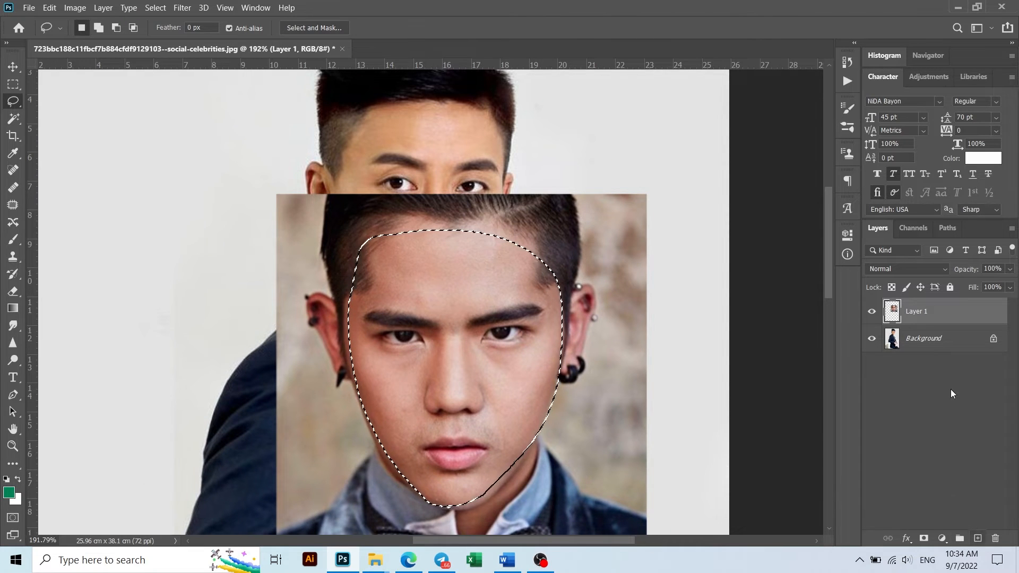
{"action": "key", "text": "ctrl+j"}
{"action": "left_click", "coordinate": [947, 341]}
{"action": "key", "text": "Delete"}
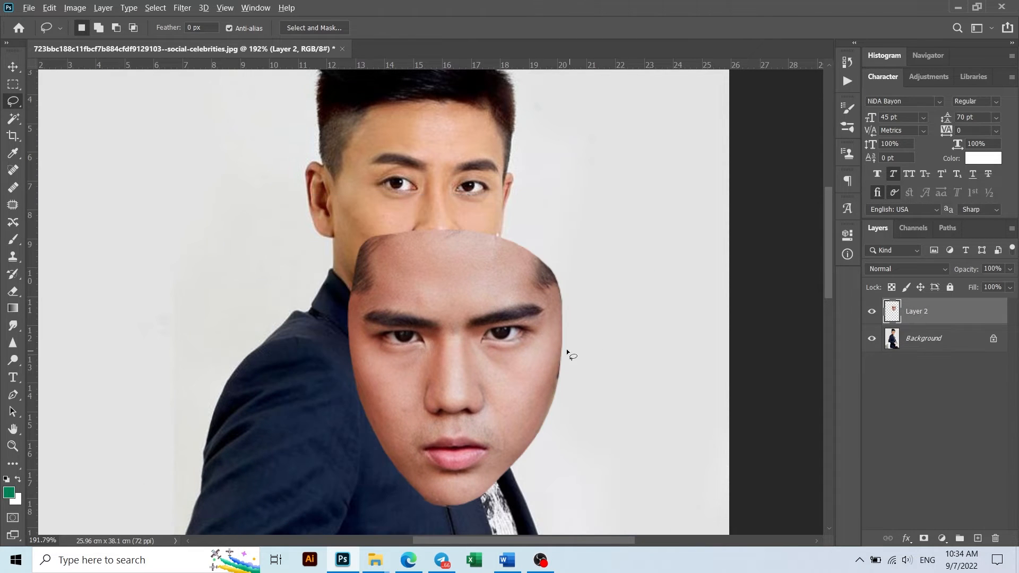
Move the cut-out face over the man's head at 50% opacity and scale it proportionally to about 77%.
{"action": "scroll", "coordinate": [547, 345], "scroll_direction": "down", "scroll_amount": 2}
{"action": "key", "text": "v"}
{"action": "left_click_drag", "start_coordinate": [495, 359], "coordinate": [475, 248]}
{"action": "key", "text": "5"}
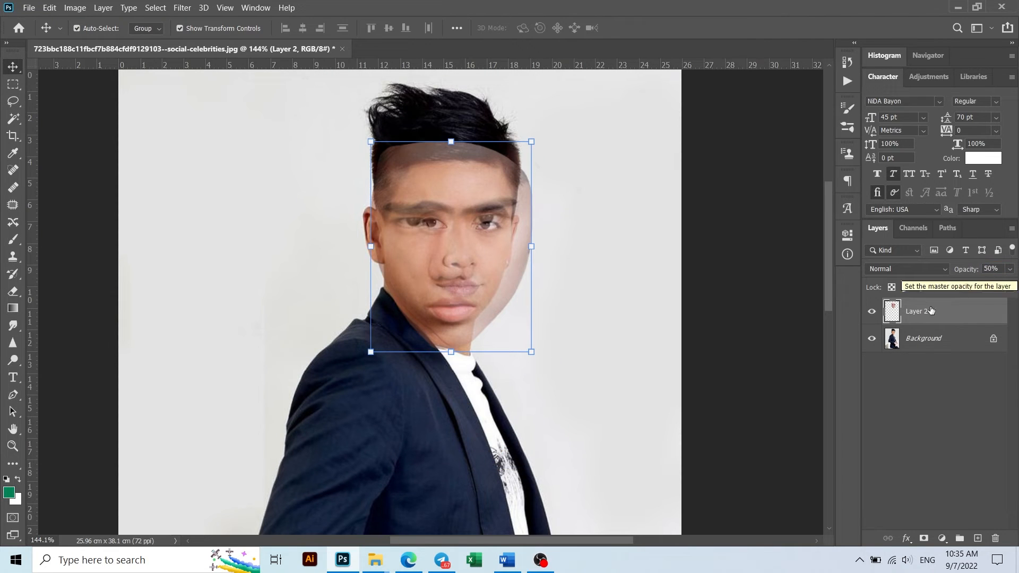
{"action": "left_click_drag", "start_coordinate": [531, 352], "coordinate": [495, 304]}
{"action": "scroll", "coordinate": [454, 234], "scroll_direction": "up", "scroll_amount": 4}
{"action": "left_click_drag", "start_coordinate": [439, 207], "coordinate": [483, 238]}
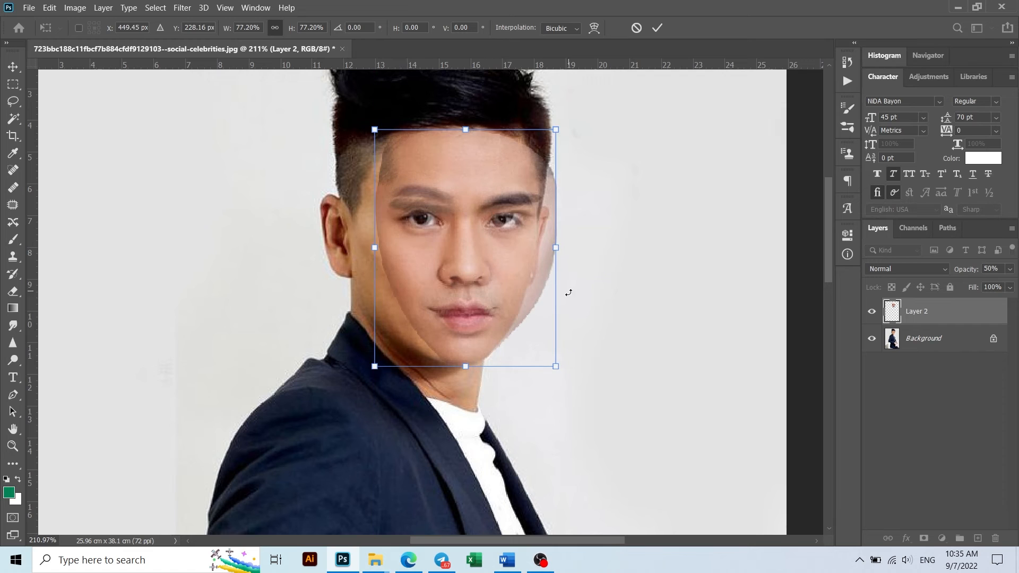
Refine the face's fit over the original features, rotating it about 1.06° and scaling it to about 75%.
{"action": "left_click_drag", "start_coordinate": [556, 366], "coordinate": [566, 393]}
{"action": "left_click_drag", "start_coordinate": [493, 318], "coordinate": [490, 309]}
{"action": "left_click_drag", "start_coordinate": [553, 362], "coordinate": [555, 364]}
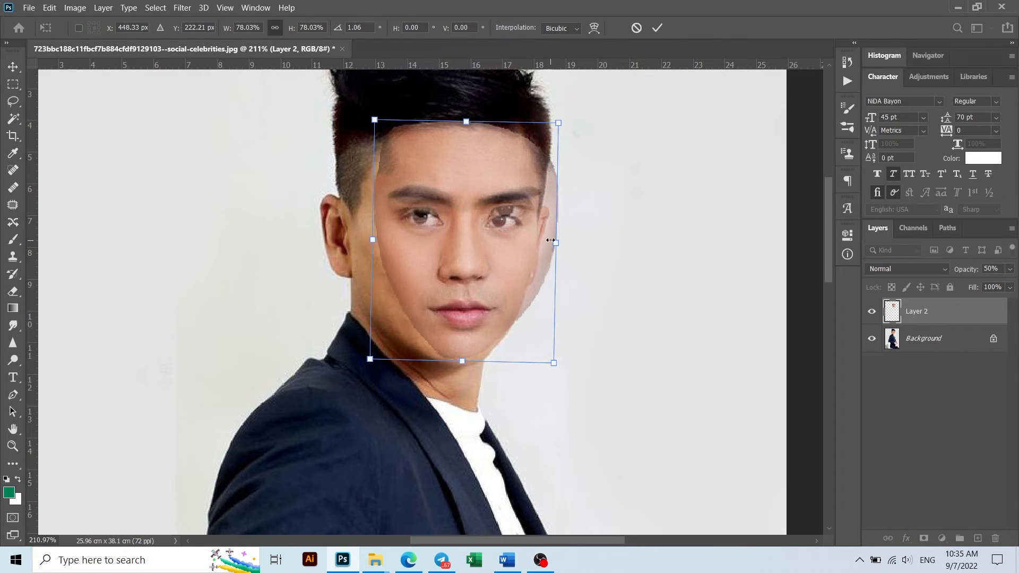
{"action": "left_click_drag", "start_coordinate": [494, 227], "coordinate": [511, 250]}
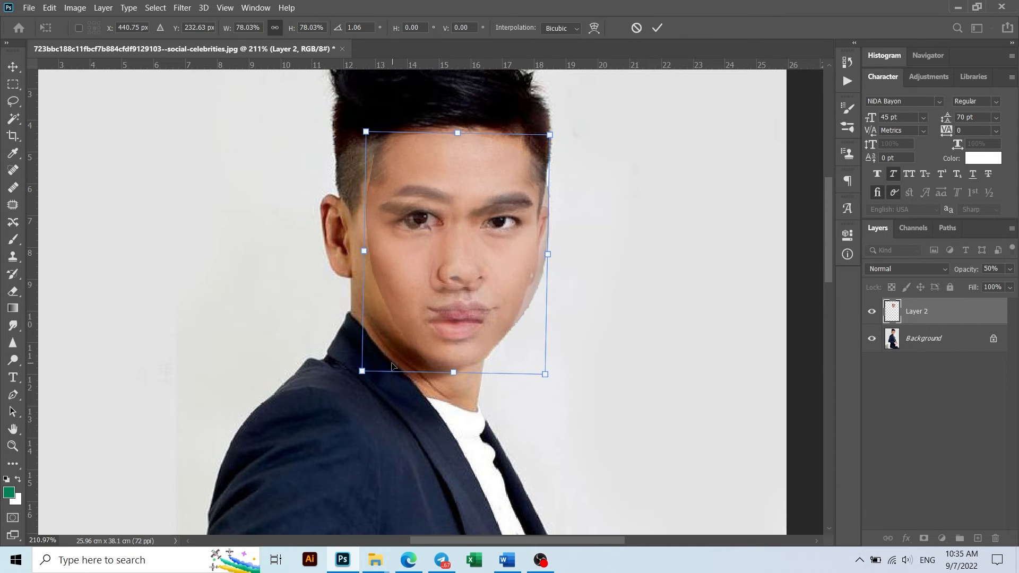
{"action": "left_click_drag", "start_coordinate": [363, 372], "coordinate": [367, 363]}
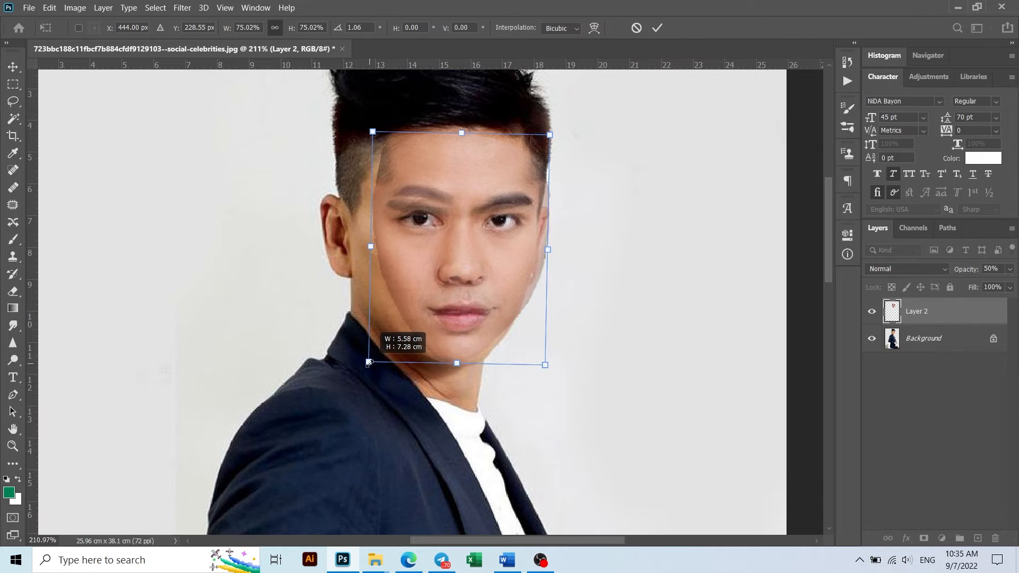
{"action": "left_click_drag", "start_coordinate": [439, 288], "coordinate": [453, 288]}
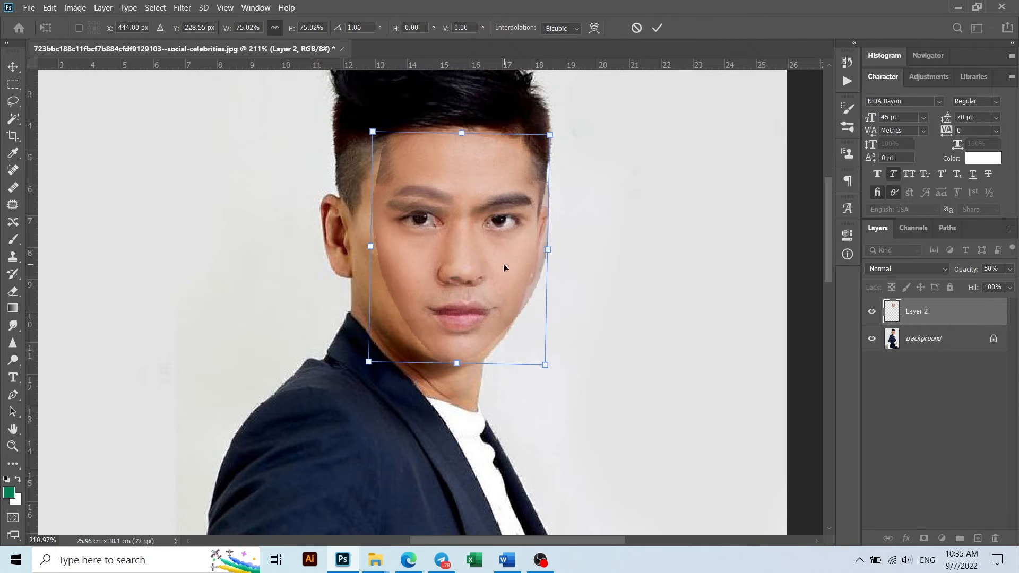
{"action": "left_click_drag", "start_coordinate": [504, 267], "coordinate": [494, 269]}
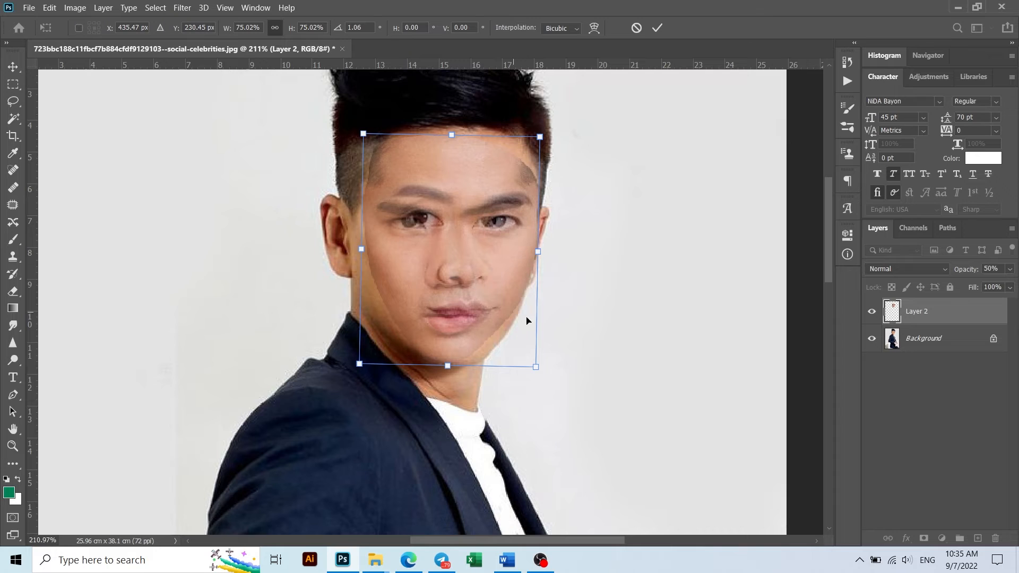
Warp the semi-transparent face so its eyes, corners and chin match the underlying head, and apply the transformation.
{"action": "left_click", "coordinate": [595, 28]}
{"action": "left_click_drag", "start_coordinate": [428, 231], "coordinate": [420, 222]}
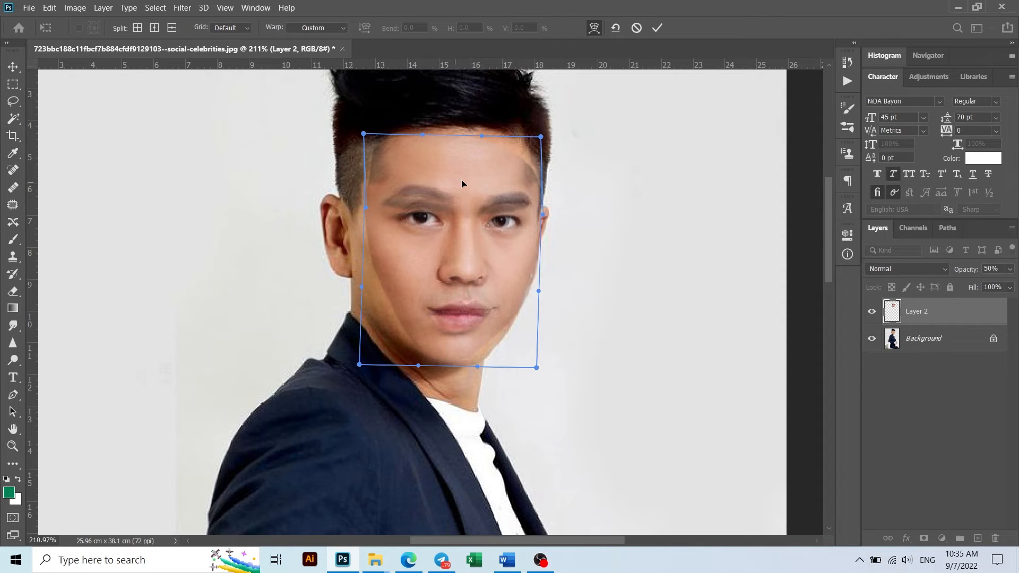
{"action": "left_click_drag", "start_coordinate": [363, 134], "coordinate": [371, 144]}
{"action": "left_click_drag", "start_coordinate": [540, 138], "coordinate": [542, 123]}
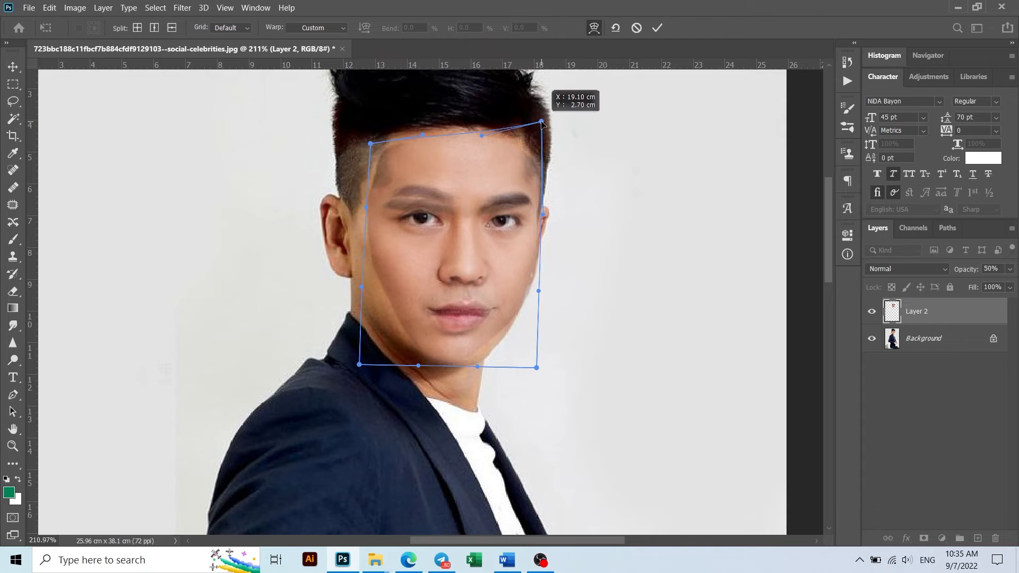
{"action": "mouse_move", "coordinate": [360, 366]}
{"action": "left_mouse_down"}
{"action": "mouse_move", "coordinate": [344, 358]}
{"action": "mouse_move", "coordinate": [344, 332]}
{"action": "mouse_move", "coordinate": [363, 350]}
{"action": "left_mouse_up"}
{"action": "key", "text": "ctrl+z"}
{"action": "mouse_move", "coordinate": [537, 368]}
{"action": "left_mouse_down"}
{"action": "mouse_move", "coordinate": [539, 359]}
{"action": "mouse_move", "coordinate": [525, 359]}
{"action": "left_mouse_up"}
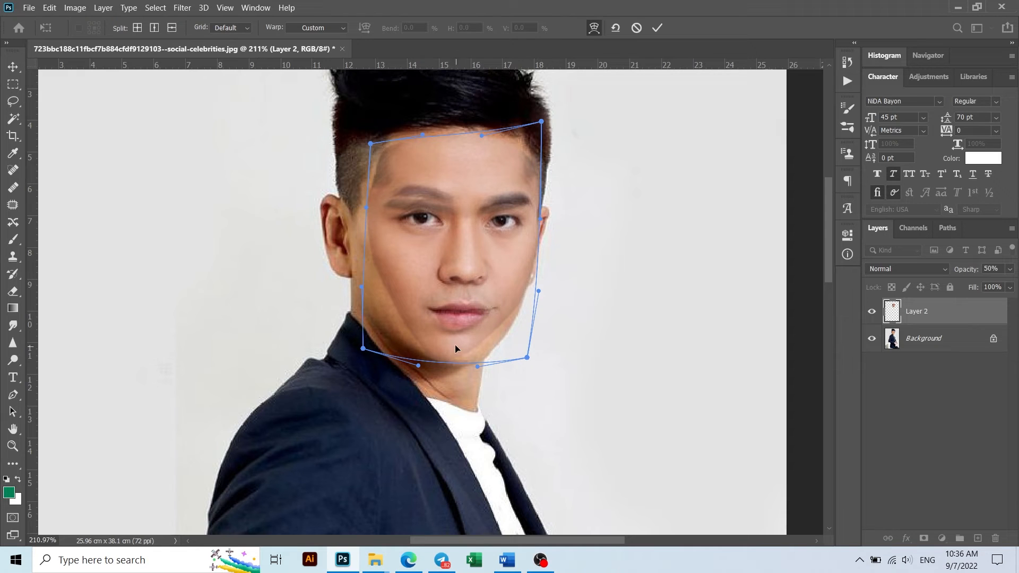
{"action": "left_click_drag", "start_coordinate": [455, 345], "coordinate": [466, 336]}
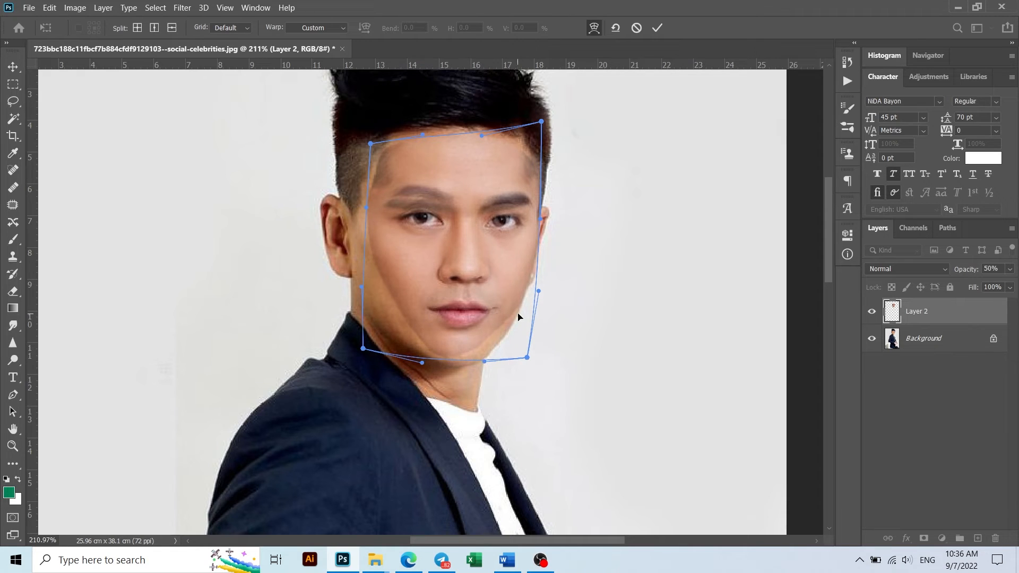
{"action": "left_click", "coordinate": [657, 28]}
Set the face layer's opacity to 100% and inspect its fit on the head.
{"action": "scroll", "coordinate": [725, 292], "scroll_direction": "down", "scroll_amount": 1}
{"action": "left_click_drag", "start_coordinate": [979, 287], "coordinate": [1014, 287]}
{"action": "scroll", "coordinate": [519, 312], "scroll_direction": "down", "scroll_amount": 7}
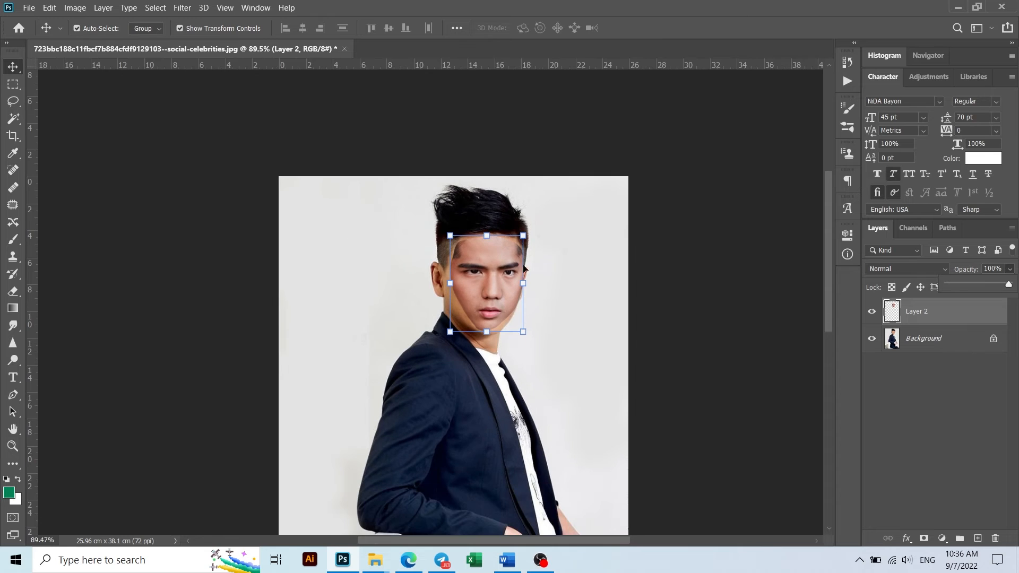
{"action": "scroll", "coordinate": [523, 284], "scroll_direction": "up", "scroll_amount": 10}
{"action": "left_click", "coordinate": [416, 301]}
{"action": "scroll", "coordinate": [435, 291], "scroll_direction": "down", "scroll_amount": 2}
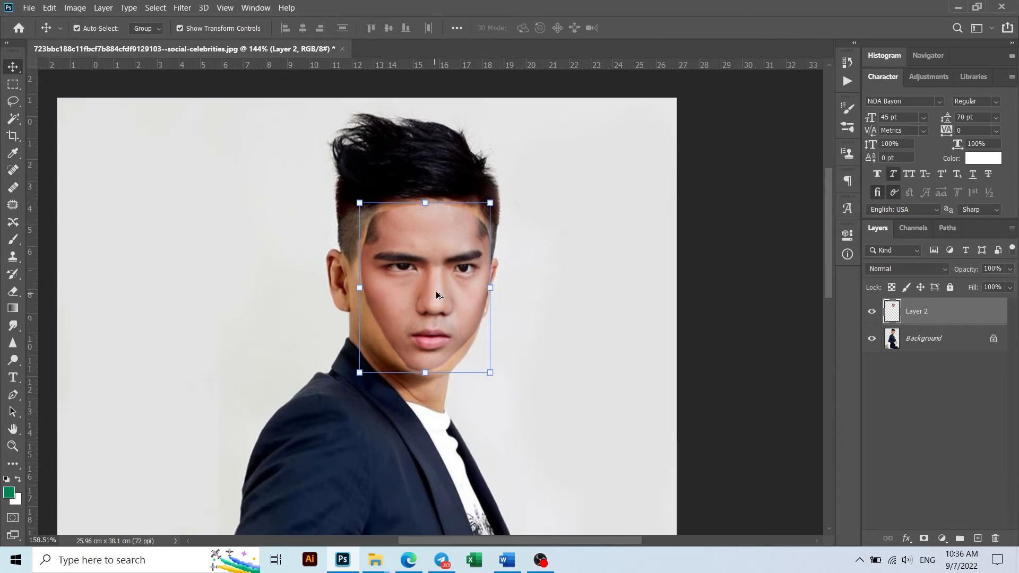
Warp the face layer again, adjusting the eyes, cheeks, mouth and chin to fit the head, and apply it.
{"action": "scroll", "coordinate": [435, 291], "scroll_direction": "up", "scroll_amount": 1}
{"action": "key", "text": "ctrl+t"}
{"action": "left_click", "coordinate": [594, 28]}
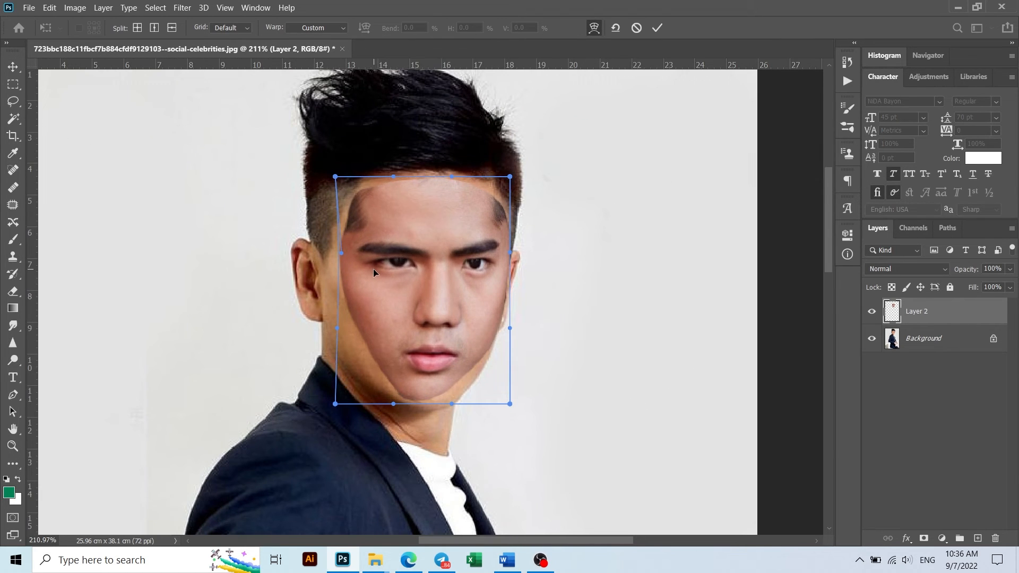
{"action": "left_click_drag", "start_coordinate": [455, 271], "coordinate": [509, 256]}
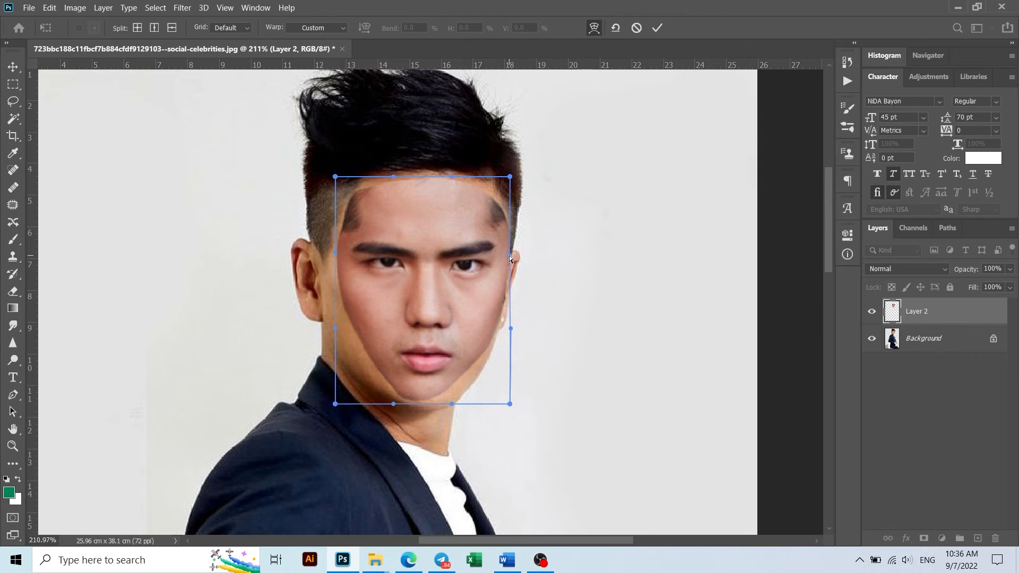
{"action": "left_click_drag", "start_coordinate": [431, 264], "coordinate": [436, 265]}
{"action": "left_click_drag", "start_coordinate": [372, 332], "coordinate": [367, 333]}
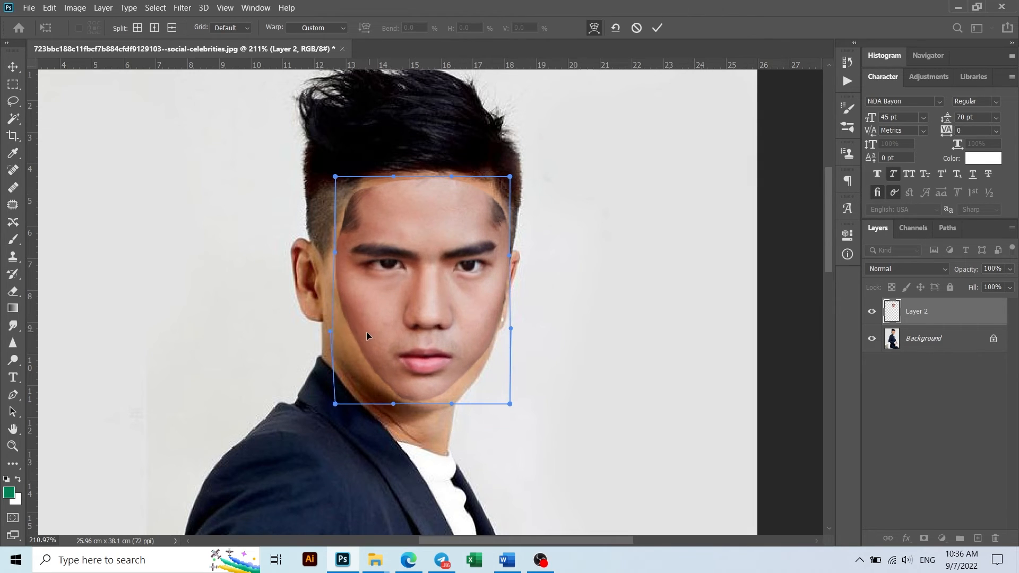
{"action": "left_click_drag", "start_coordinate": [361, 237], "coordinate": [357, 237]}
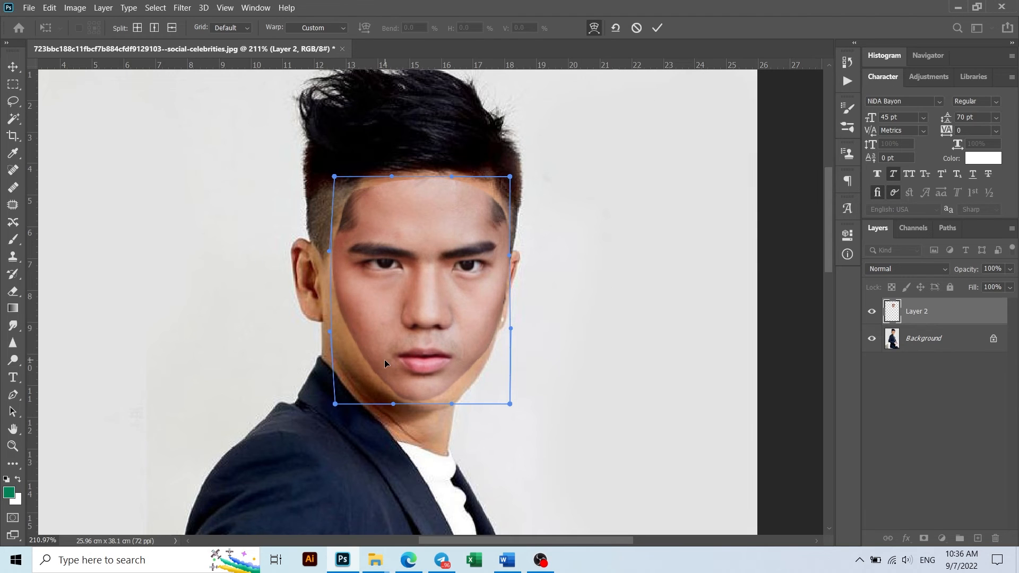
{"action": "left_click_drag", "start_coordinate": [385, 360], "coordinate": [387, 368]}
{"action": "left_click_drag", "start_coordinate": [459, 368], "coordinate": [465, 374]}
{"action": "left_click_drag", "start_coordinate": [436, 213], "coordinate": [425, 205]}
{"action": "key", "text": "ctrl+z"}
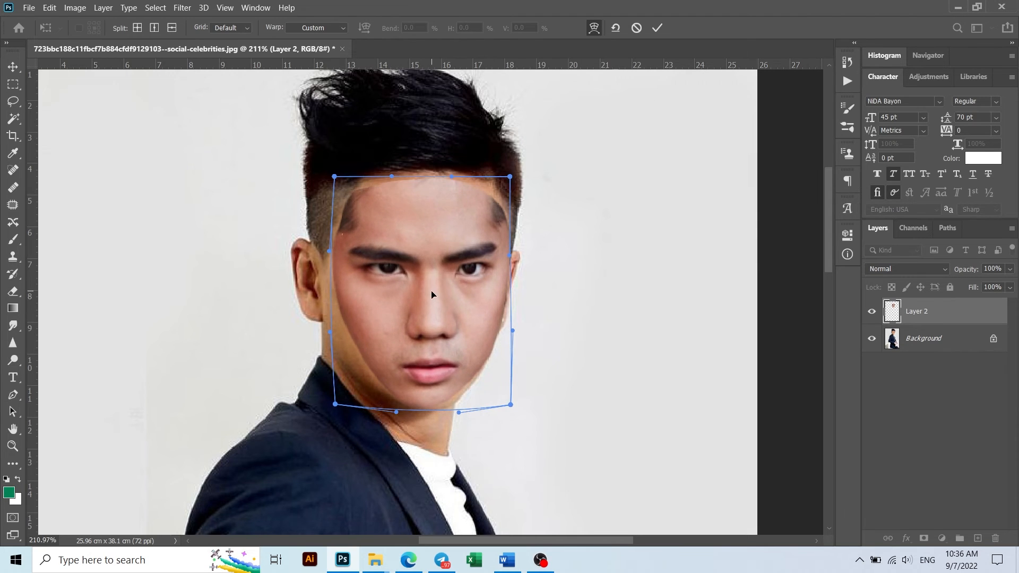
{"action": "left_click", "coordinate": [657, 28]}
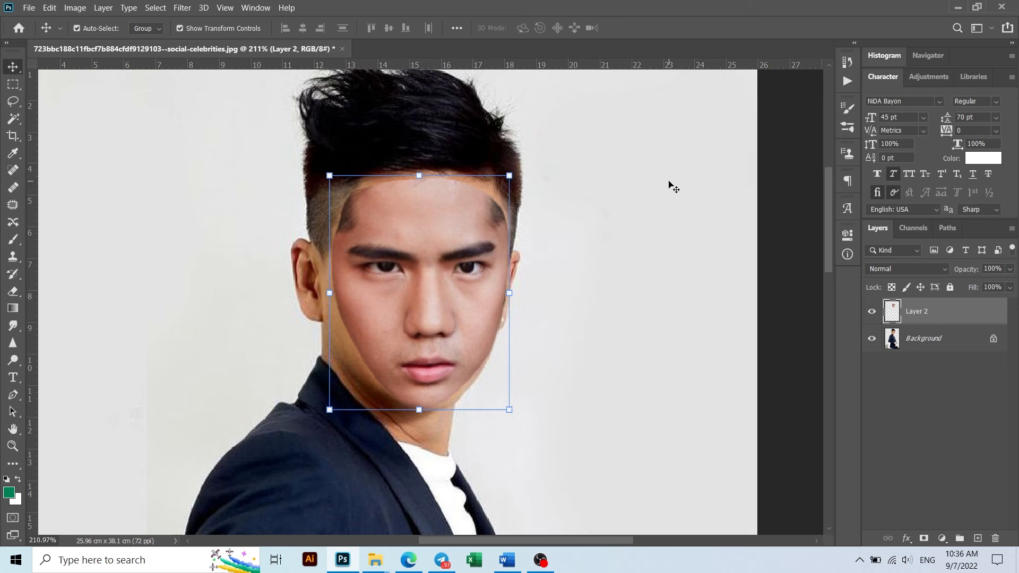
Warp the lower corner of the face layer slightly outward along the collar-side jaw and apply the transformation.
{"action": "scroll", "coordinate": [683, 173], "scroll_direction": "down", "scroll_amount": 5}
{"action": "scroll", "coordinate": [568, 169], "scroll_direction": "up", "scroll_amount": 4}
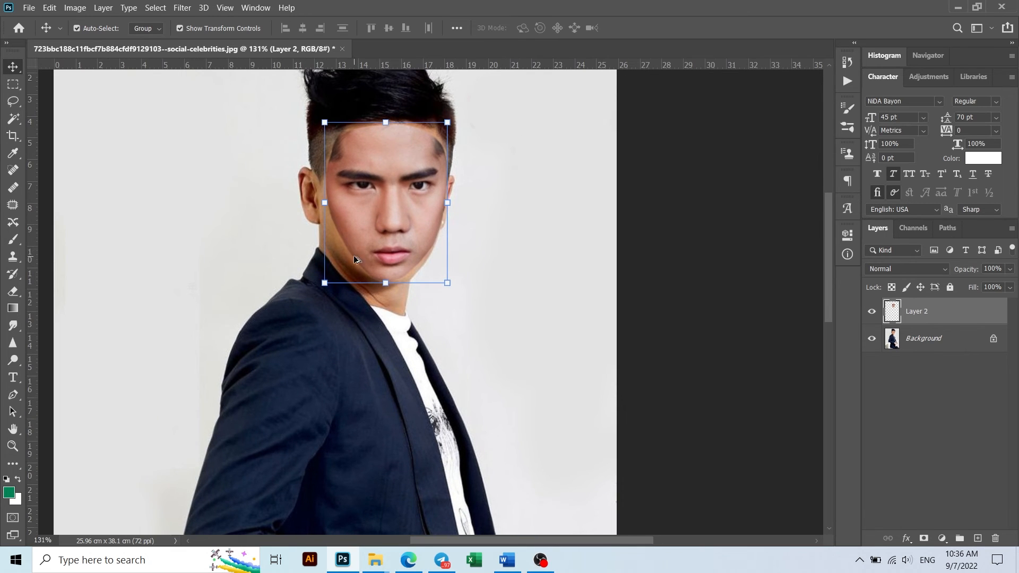
{"action": "scroll", "coordinate": [440, 227], "scroll_direction": "down", "scroll_amount": 3}
{"action": "scroll", "coordinate": [441, 227], "scroll_direction": "up", "scroll_amount": 3}
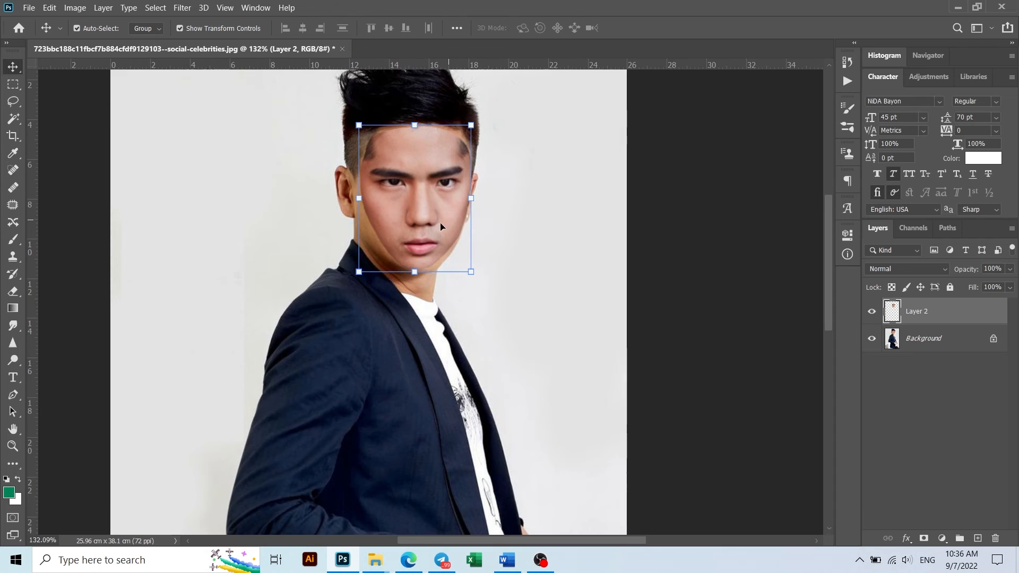
{"action": "key", "text": "ctrl+t"}
{"action": "left_click", "coordinate": [594, 28]}
{"action": "left_click_drag", "start_coordinate": [370, 243], "coordinate": [352, 268]}
{"action": "key", "text": "ctrl+z"}
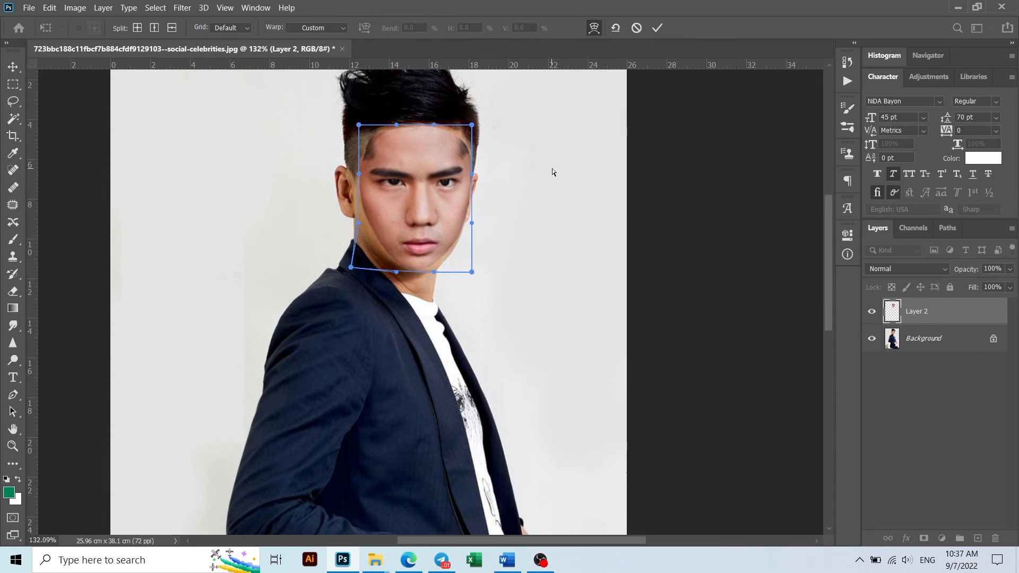
{"action": "left_click", "coordinate": [657, 27]}
With the face layer's outline loaded as a selection, duplicate the Background layer and show only the copy.
{"action": "scroll", "coordinate": [461, 208], "scroll_direction": "down", "scroll_amount": 1}
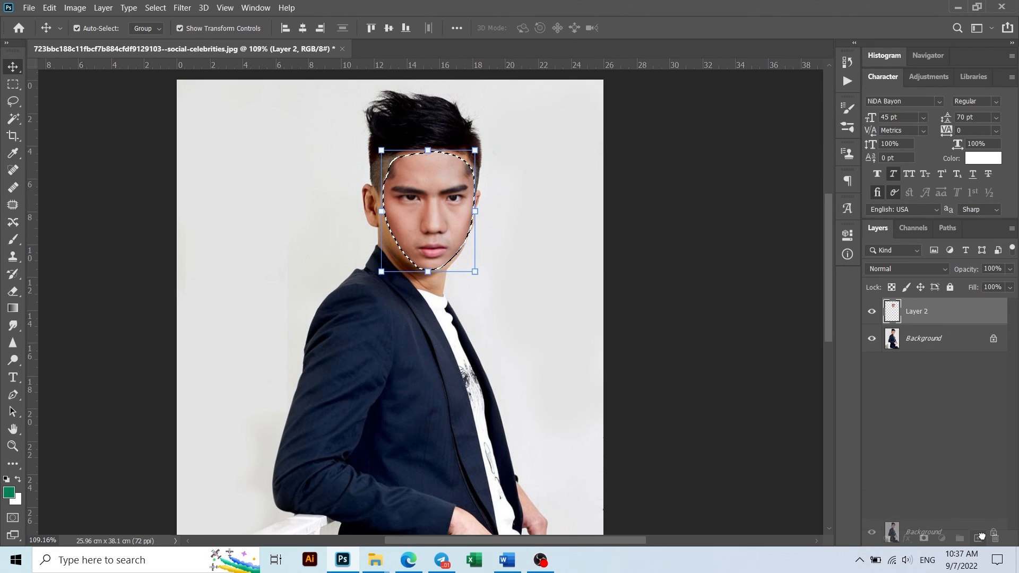
{"action": "left_click_drag", "start_coordinate": [981, 536], "coordinate": [980, 538]}
{"action": "left_click", "coordinate": [871, 312]}
Contract the face selection by 8 pixels and delete that area from the Background copy.
{"action": "left_click", "coordinate": [155, 7]}
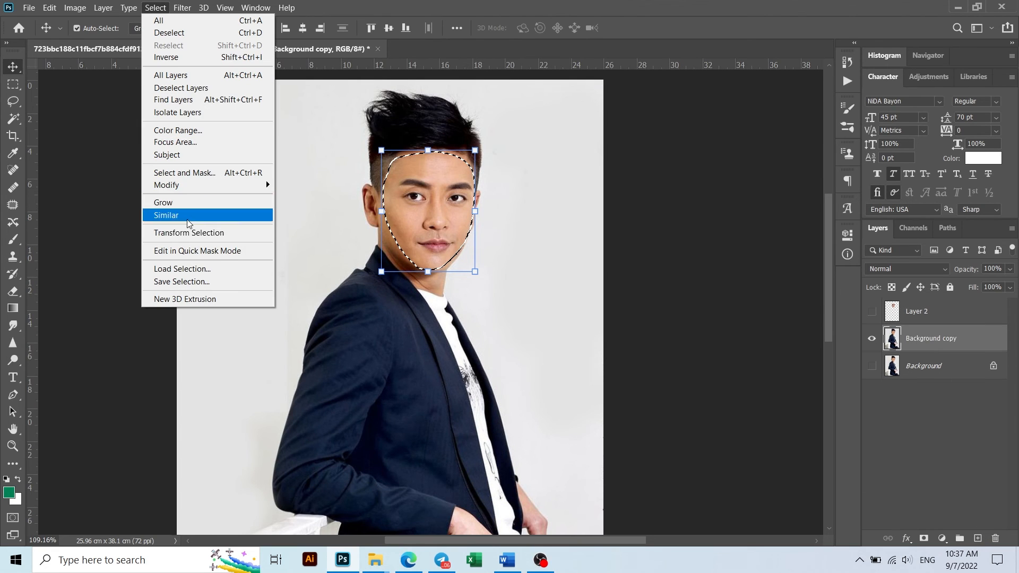
{"action": "mouse_move", "coordinate": [239, 185]}
{"action": "left_click", "coordinate": [304, 221]}
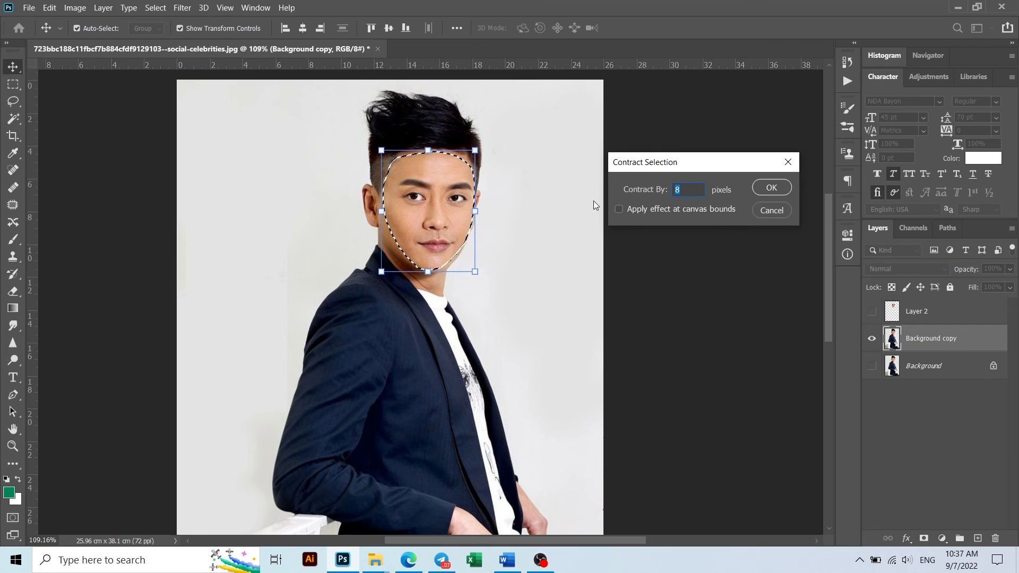
{"action": "key", "text": "Return"}
{"action": "key", "text": "Delete"}
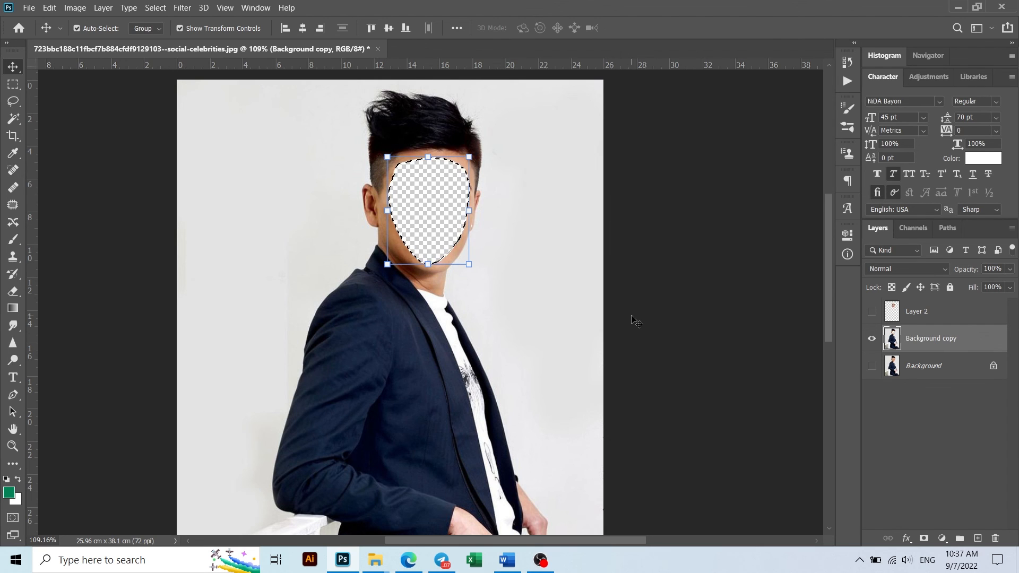
Deselect, blend the face layer and Background copy with Auto-Blend Layers, and group the resulting layers.
{"action": "key", "text": "ctrl+d"}
{"action": "left_click", "coordinate": [924, 313], "text": "shift"}
{"action": "left_click", "coordinate": [65, 8]}
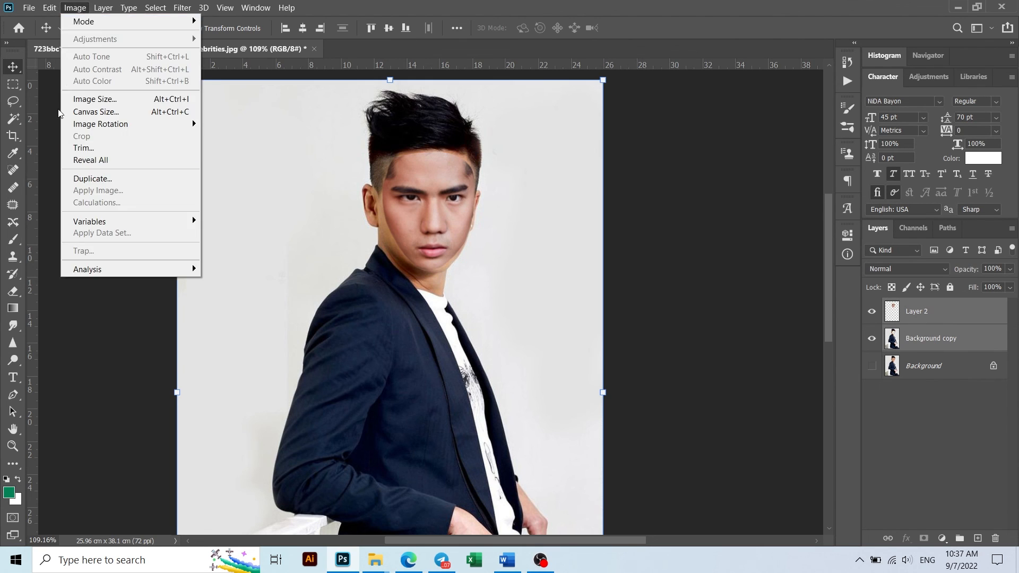
{"action": "left_click", "coordinate": [48, 321]}
{"action": "left_click", "coordinate": [761, 170]}
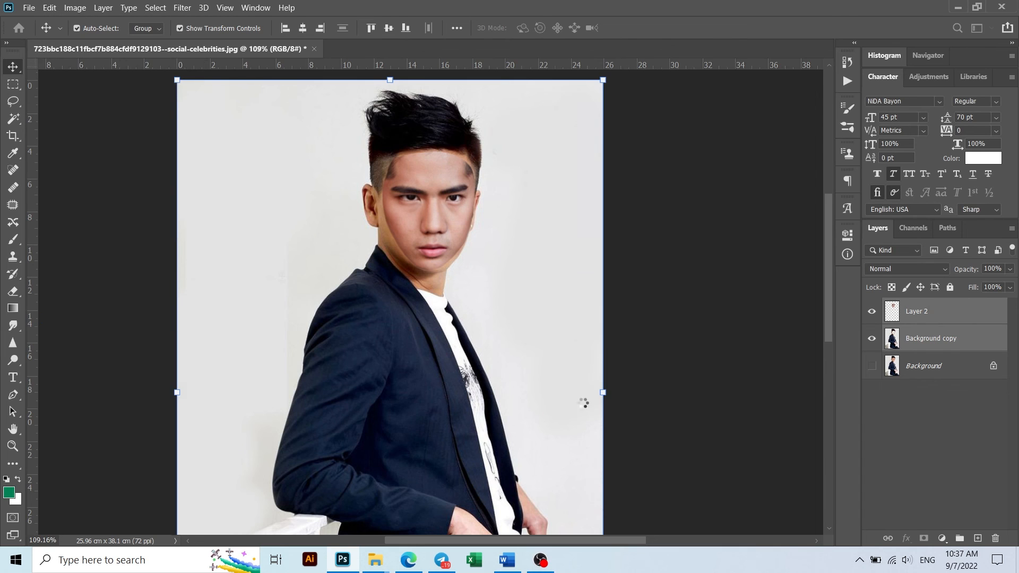
{"action": "left_click", "coordinate": [954, 369], "text": "shift"}
{"action": "key", "text": "ctrl+g"}
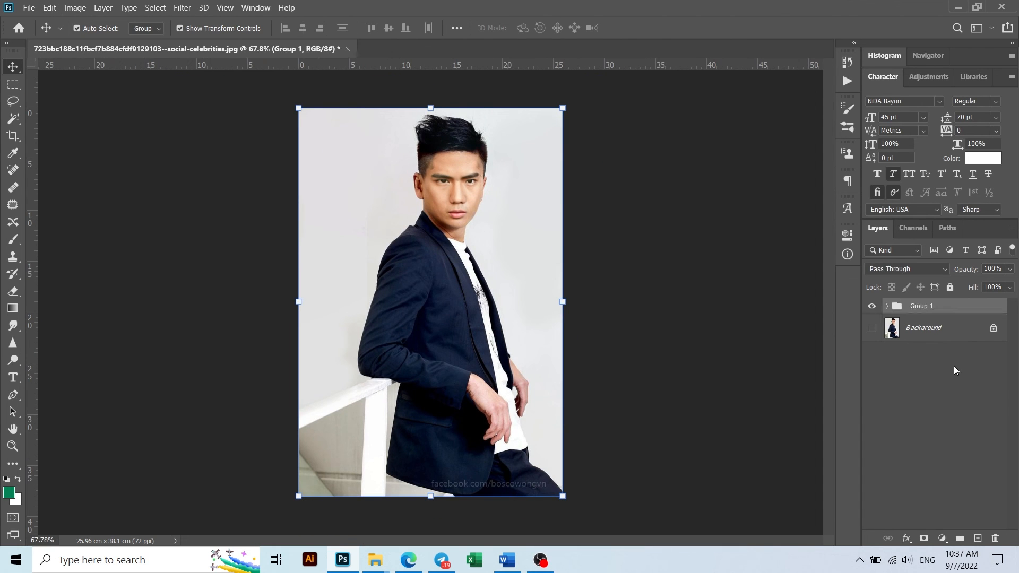
Compare the face swap with the original photo by toggling the visibility of the blended group.
{"action": "left_click", "coordinate": [872, 307]}
{"action": "left_click", "coordinate": [872, 307]}
{"action": "left_click", "coordinate": [873, 308]}
{"action": "left_click", "coordinate": [872, 307]}
{"action": "left_click", "coordinate": [873, 308]}
{"action": "scroll", "coordinate": [638, 255], "scroll_direction": "down", "scroll_amount": 3}
{"action": "scroll", "coordinate": [638, 255], "scroll_direction": "up", "scroll_amount": 5}
{"action": "scroll", "coordinate": [638, 255], "scroll_direction": "down", "scroll_amount": 2}
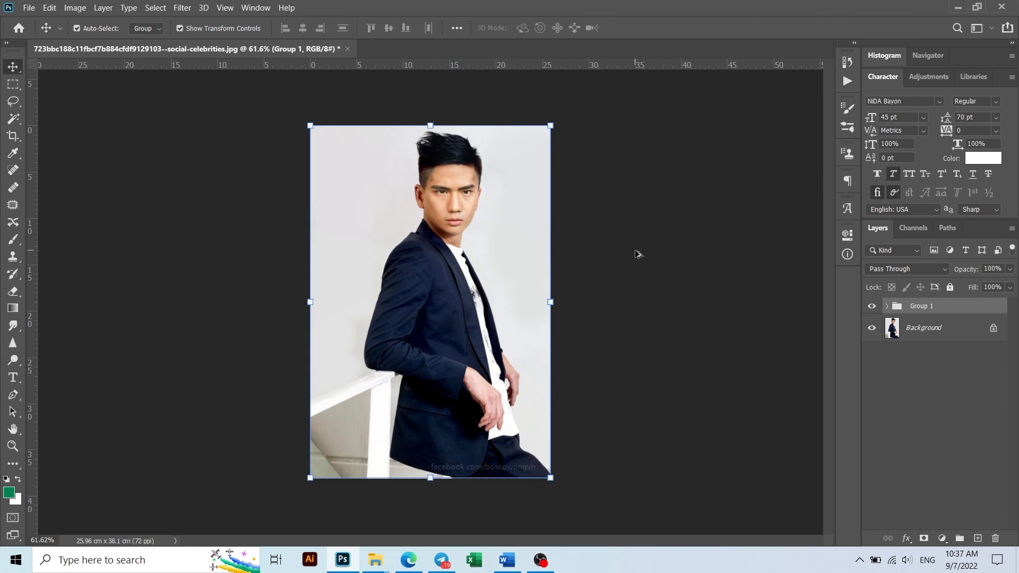